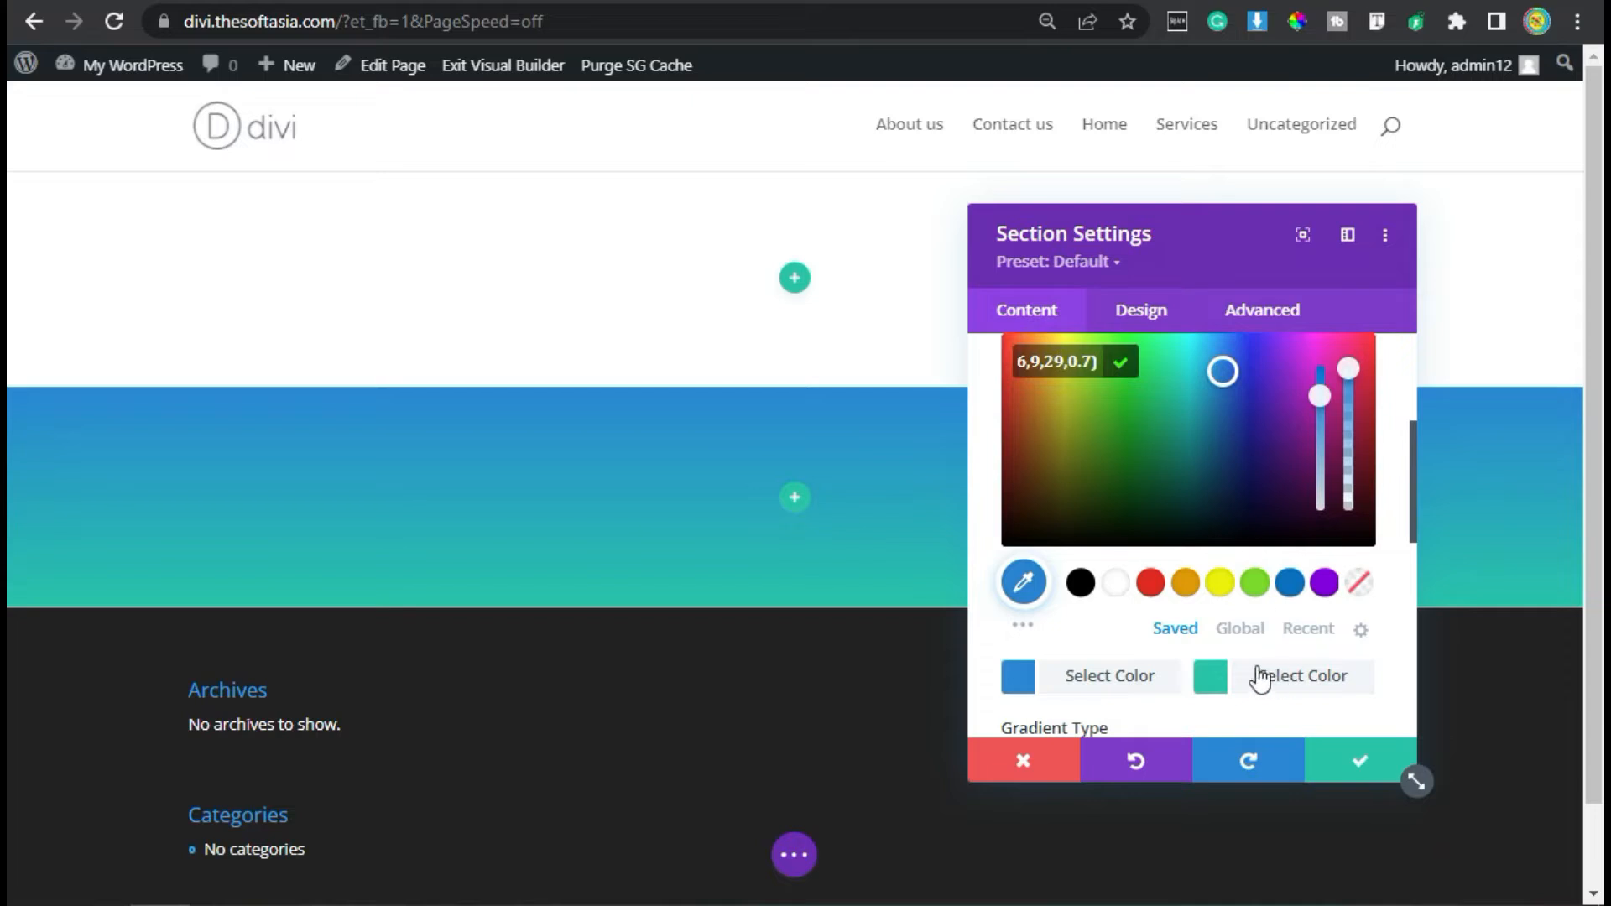
- Set the section gradient's second color to rgba(6,9,29,0.7) and place the gradient above the background image
left_click(1210, 676)
triple_click(1102, 358)
type("rgba(6,9,29,0.7)")
scroll(1133, 470, "down", 2)
scroll(1134, 472, "down", 5)
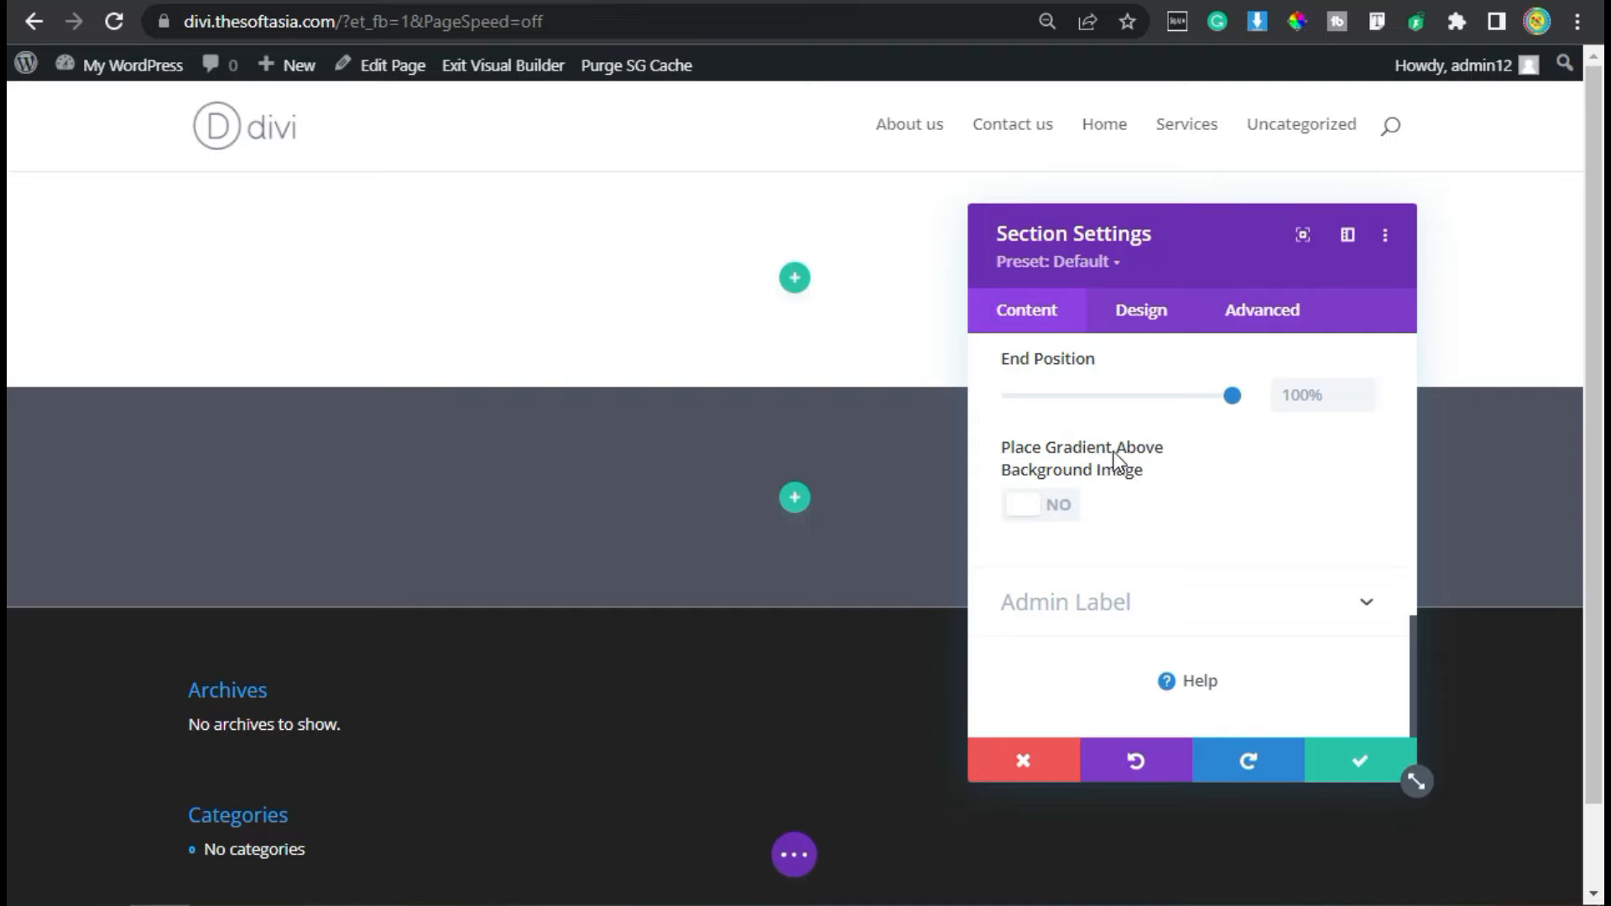
left_click(1036, 503)
- Upload Background-1.jpg and use it as the section's background image
scroll(1168, 579, "up", 1)
scroll(1167, 571, "up", 10)
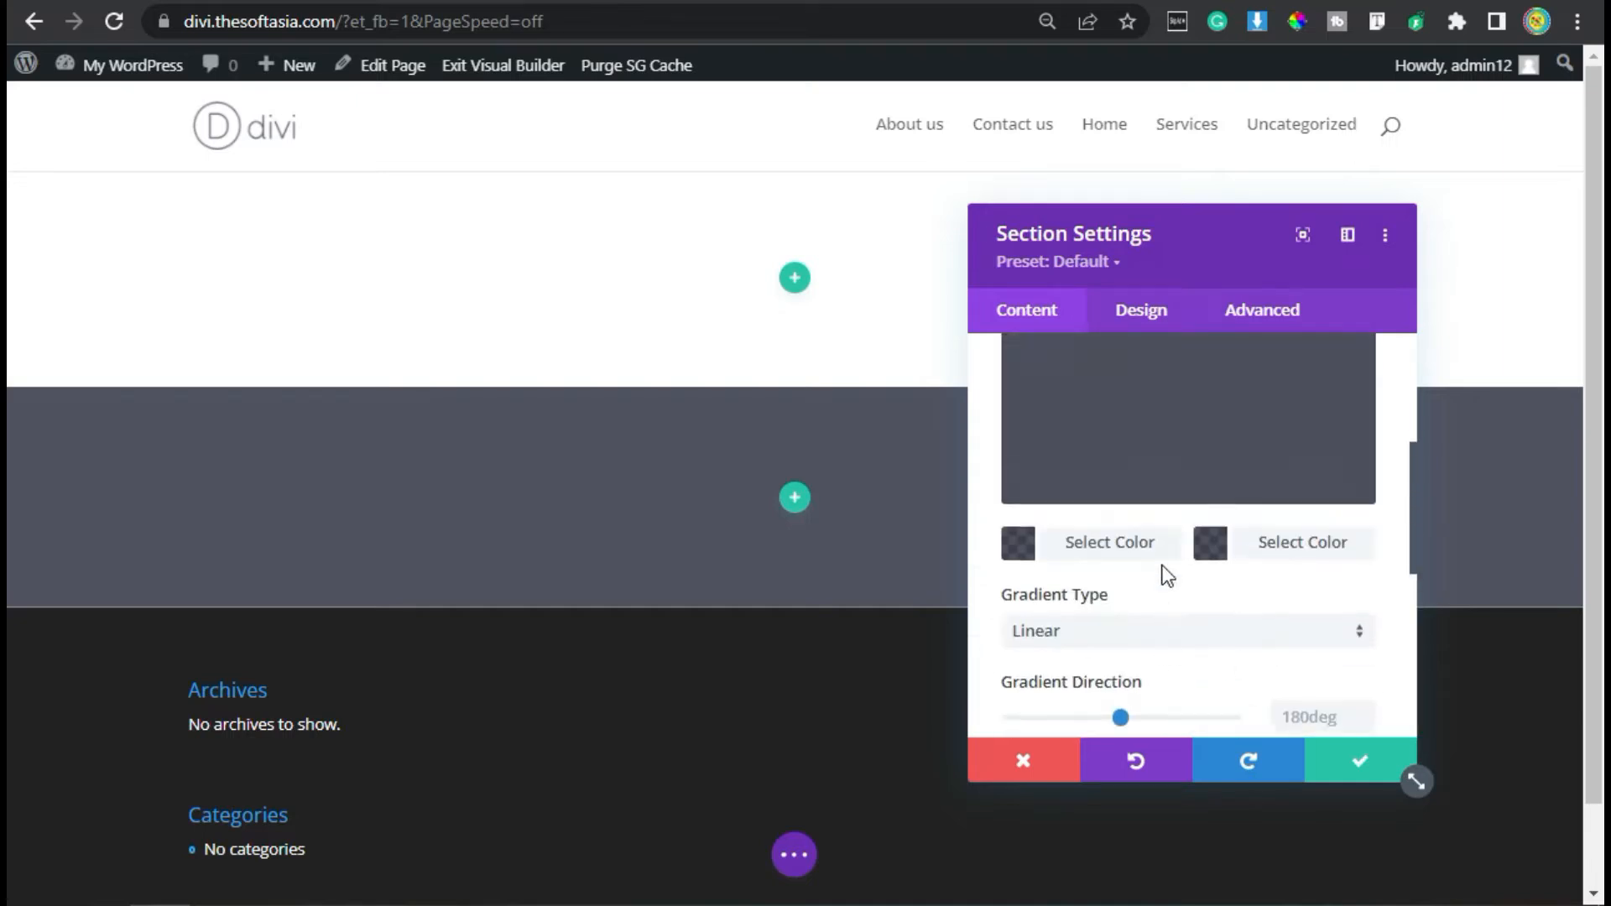
left_click(1159, 417)
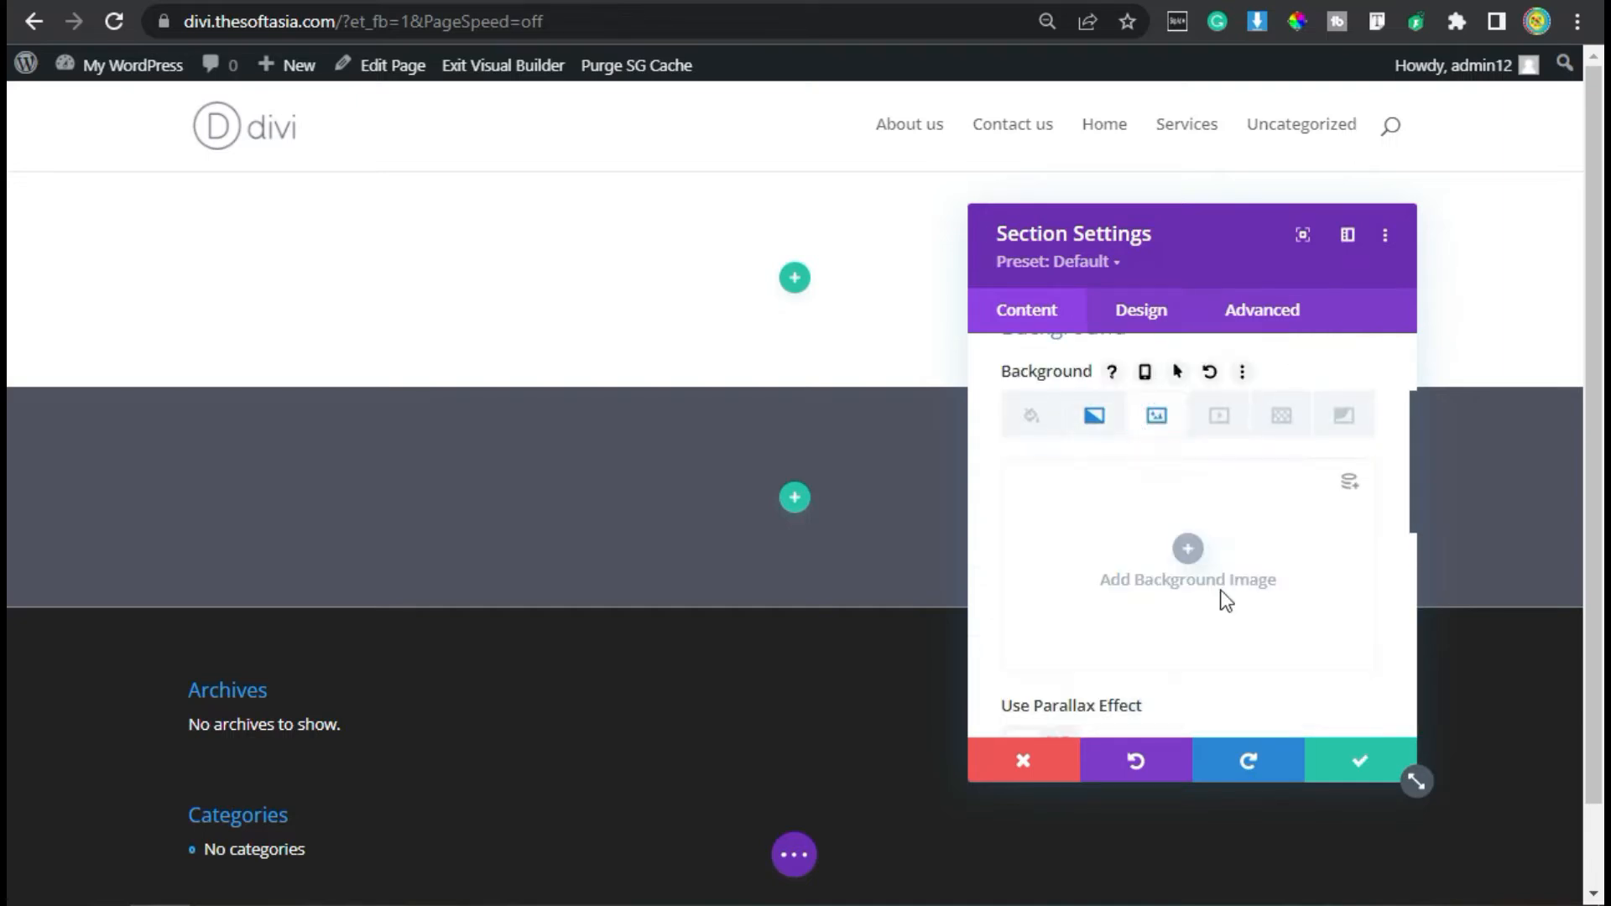
left_click(1189, 549)
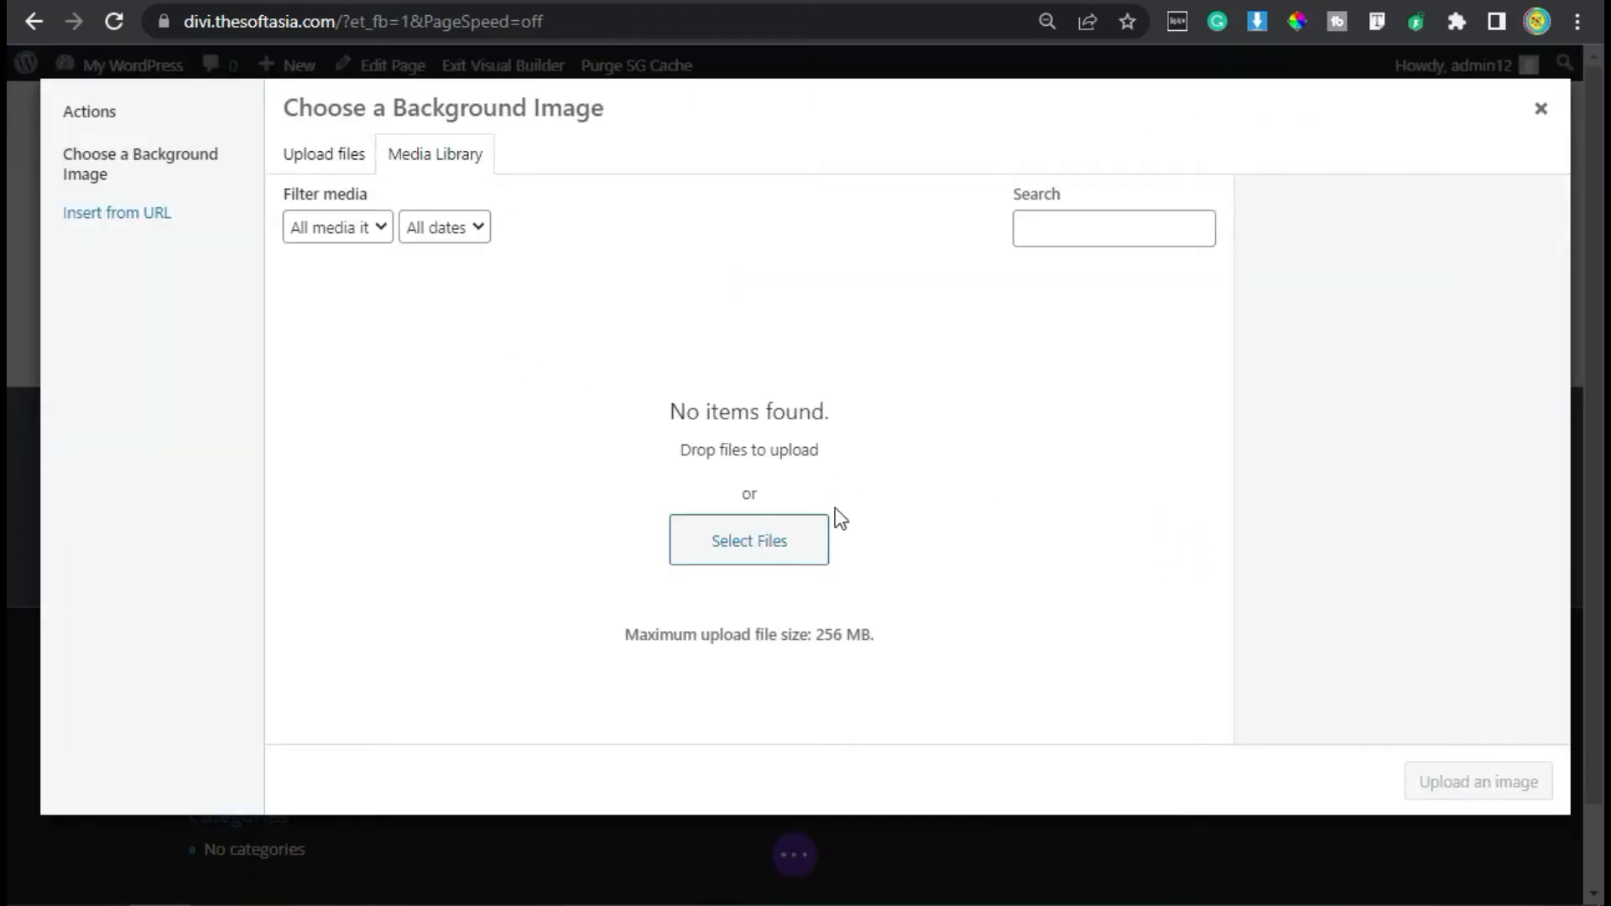
left_click(775, 545)
double_click(411, 310)
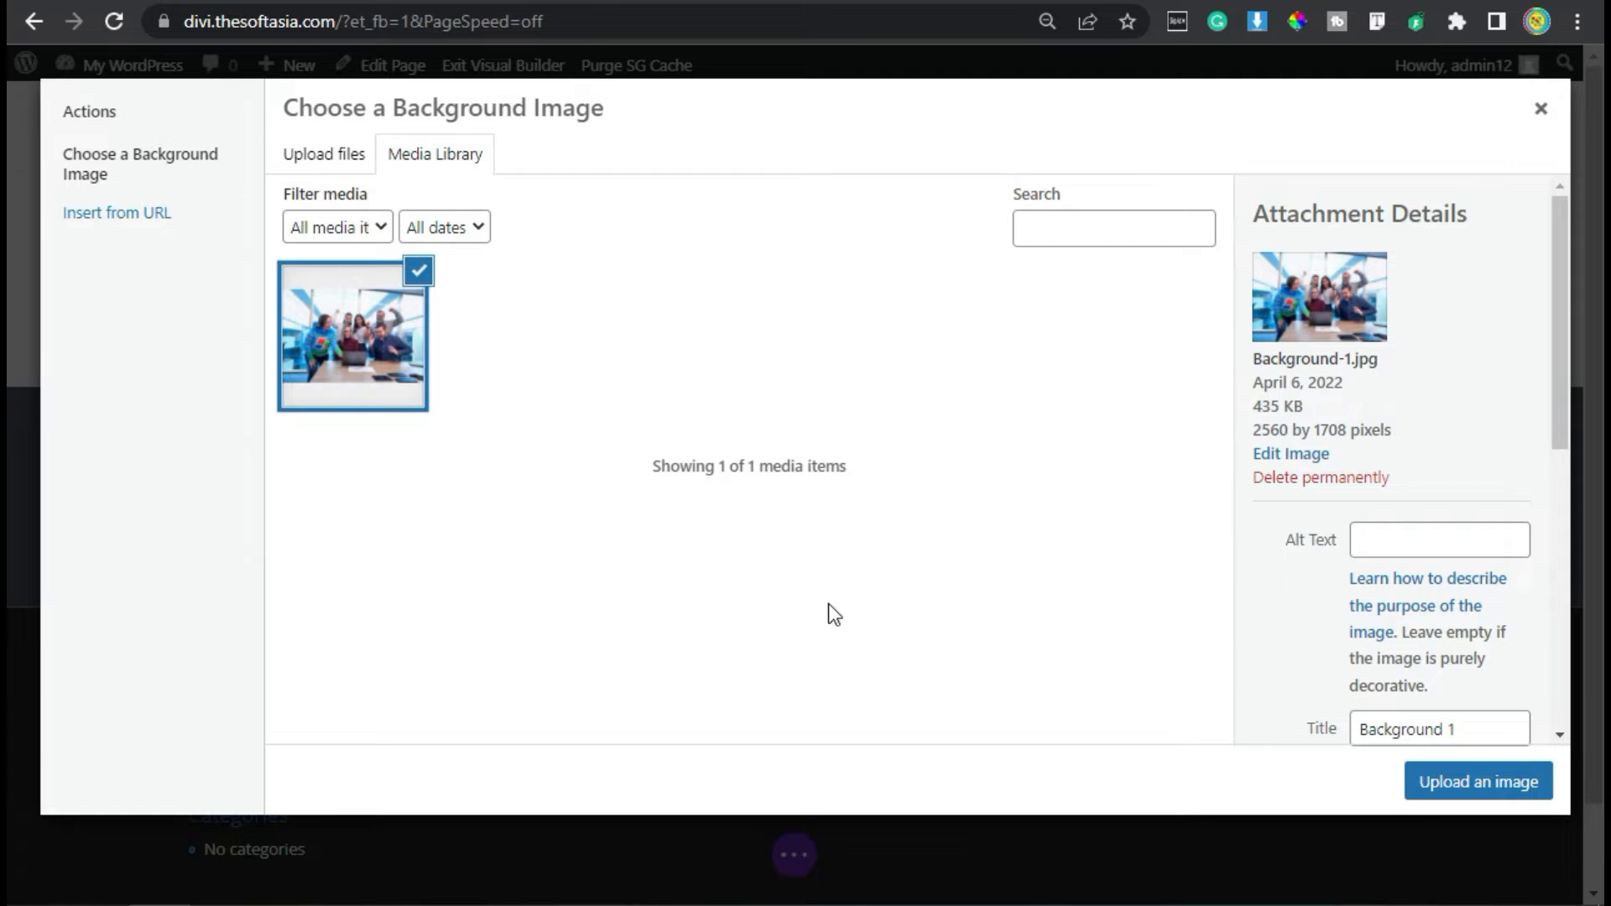
left_click(1502, 783)
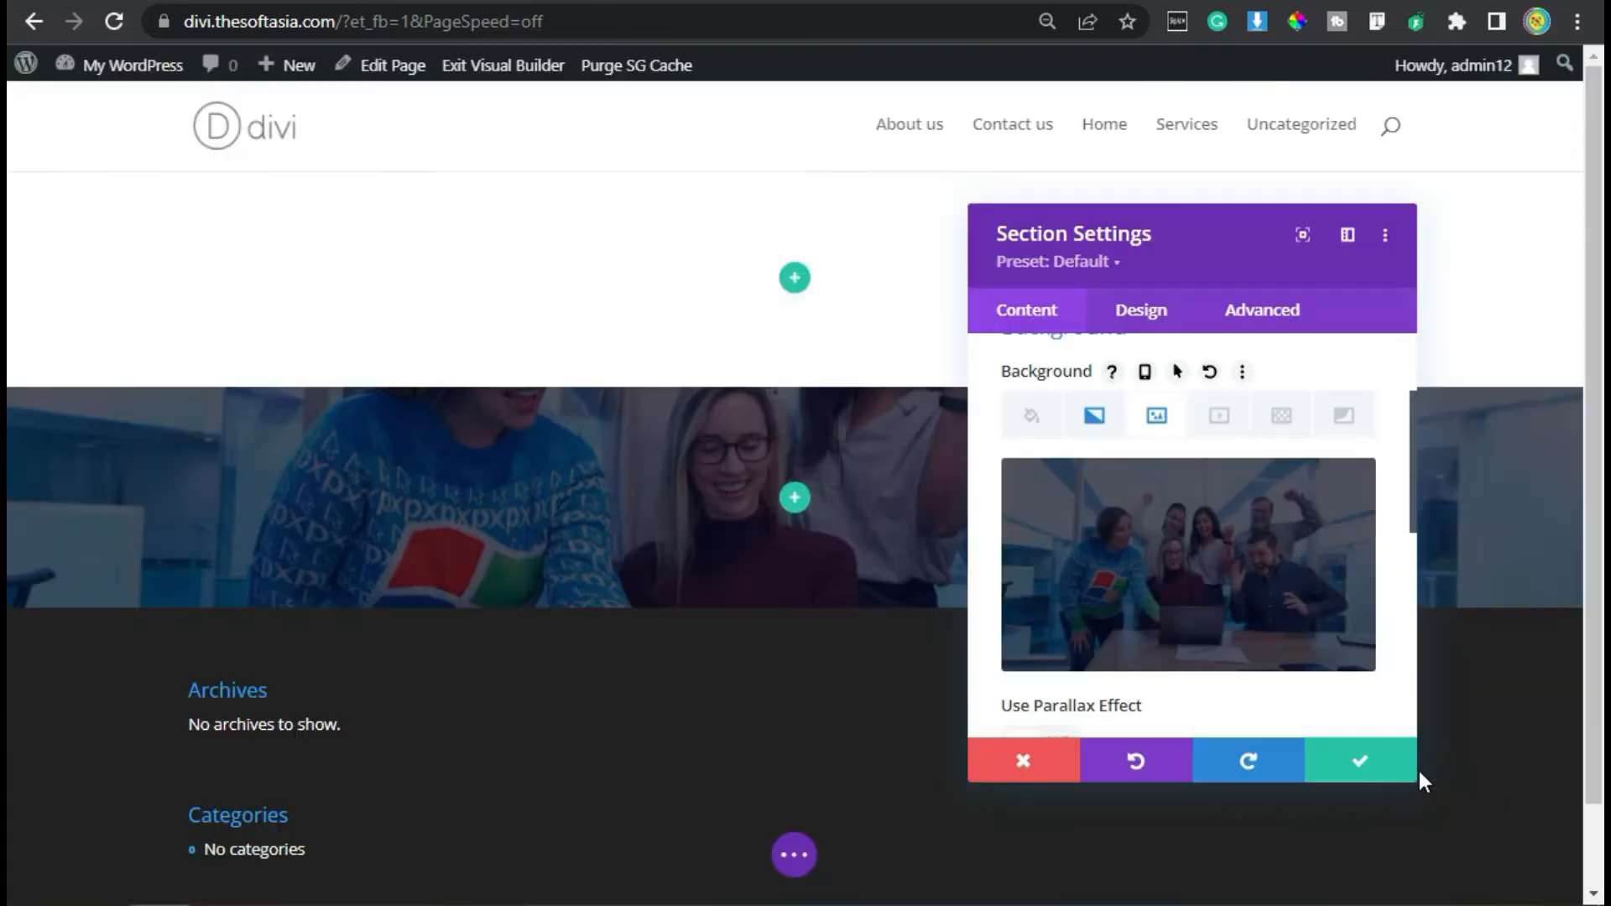
- Set the section's height to 750px in its sizing options
left_click(1156, 319)
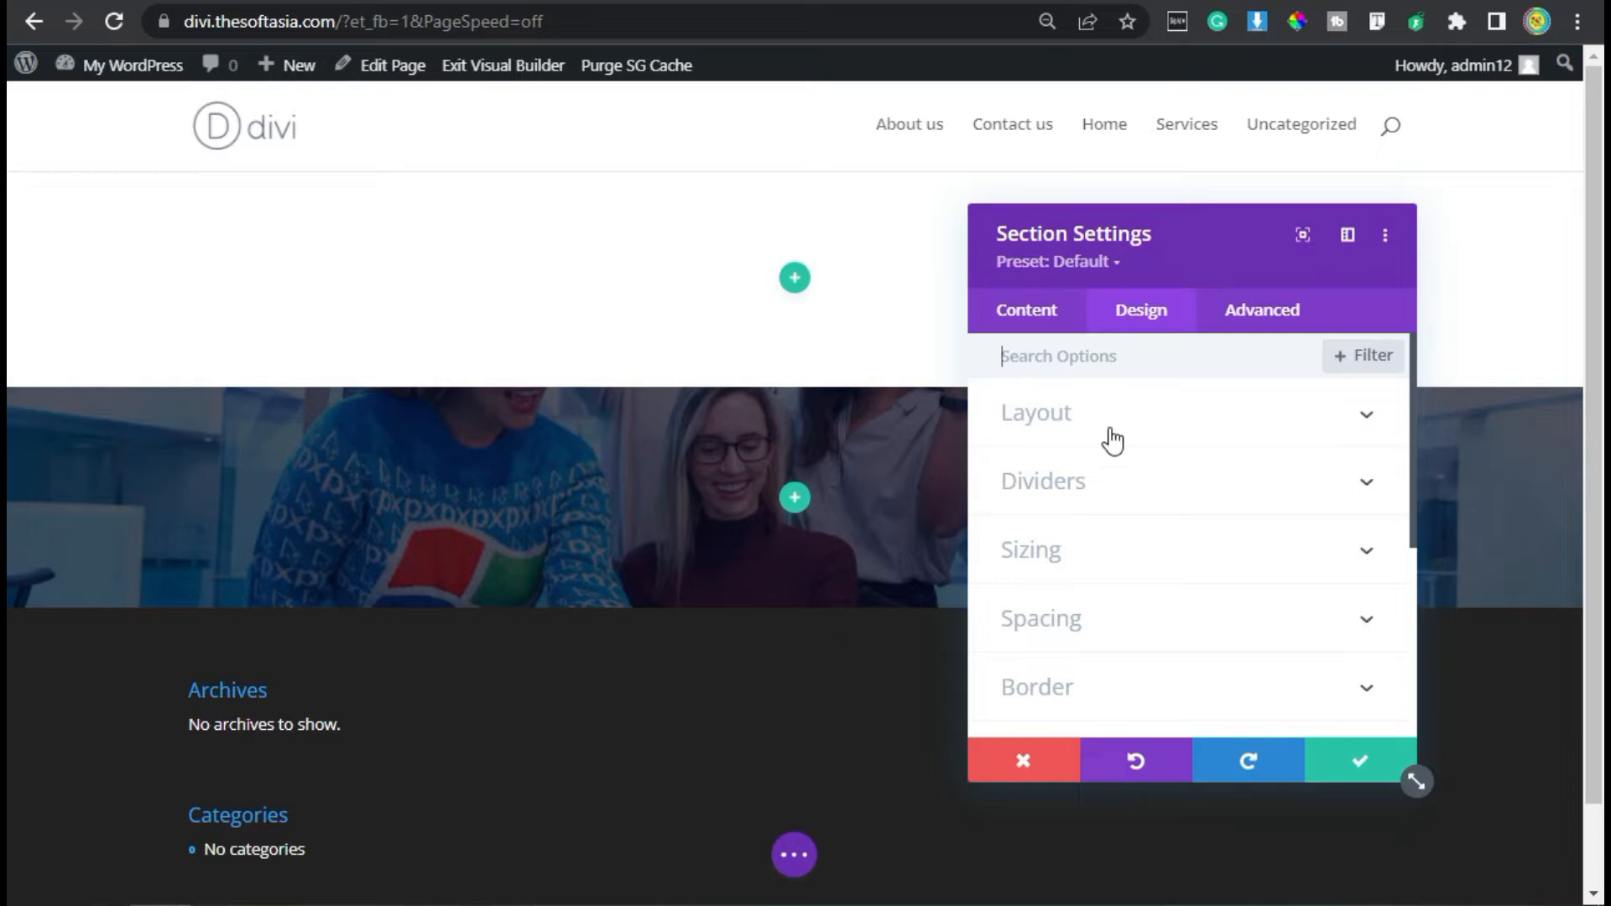
scroll(1107, 466, "down", 2)
left_click(1087, 392)
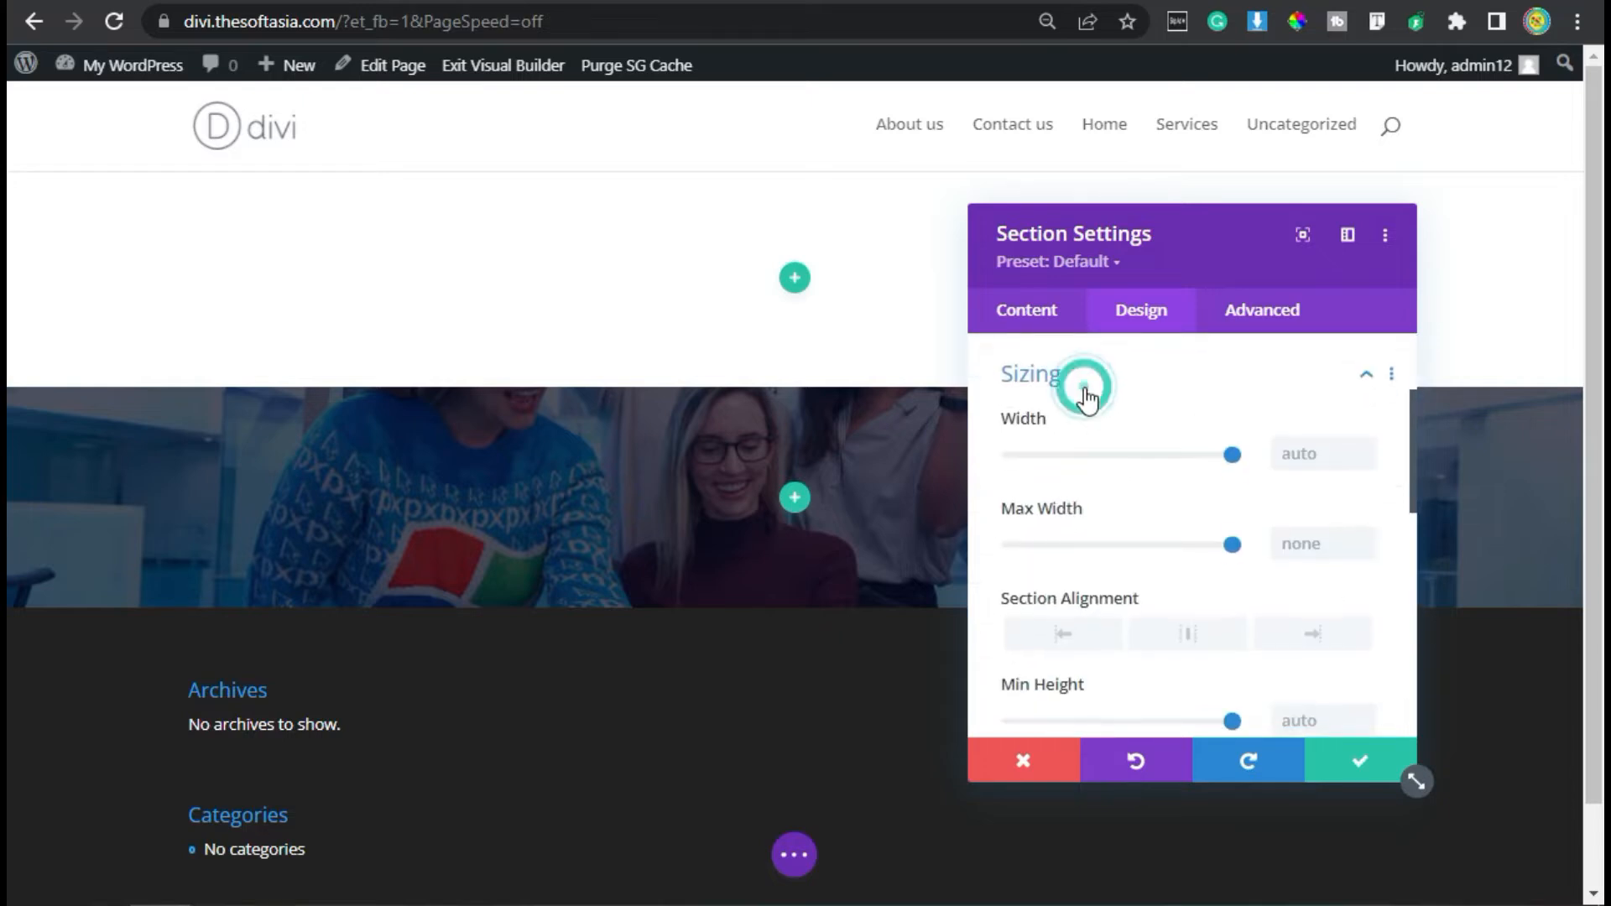
scroll(1158, 446, "down", 2)
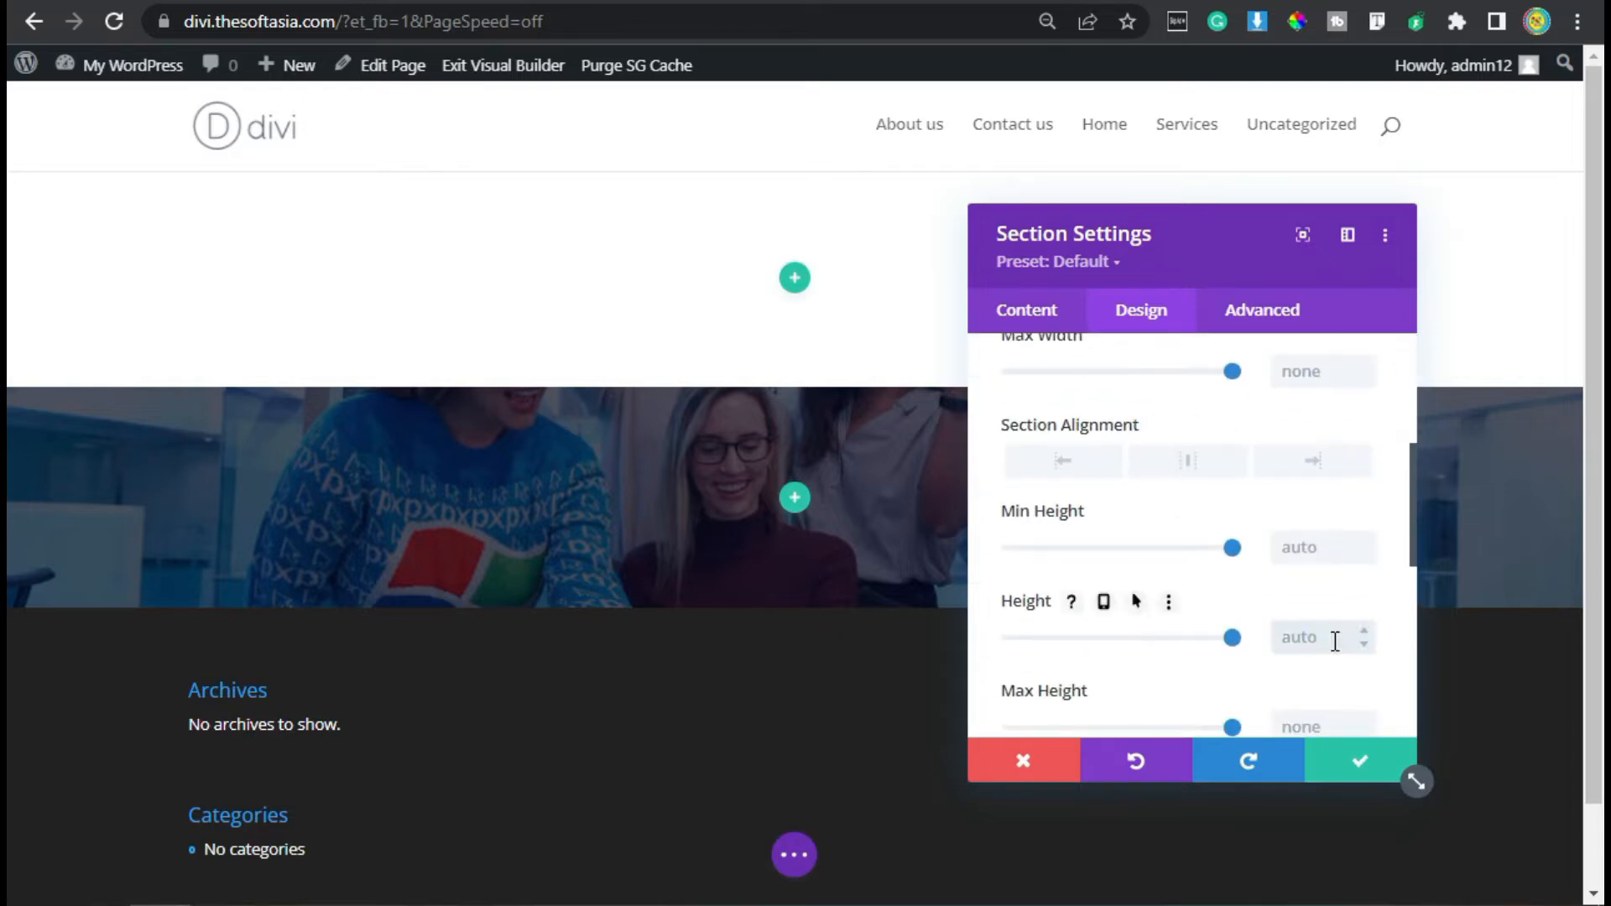
type("px")
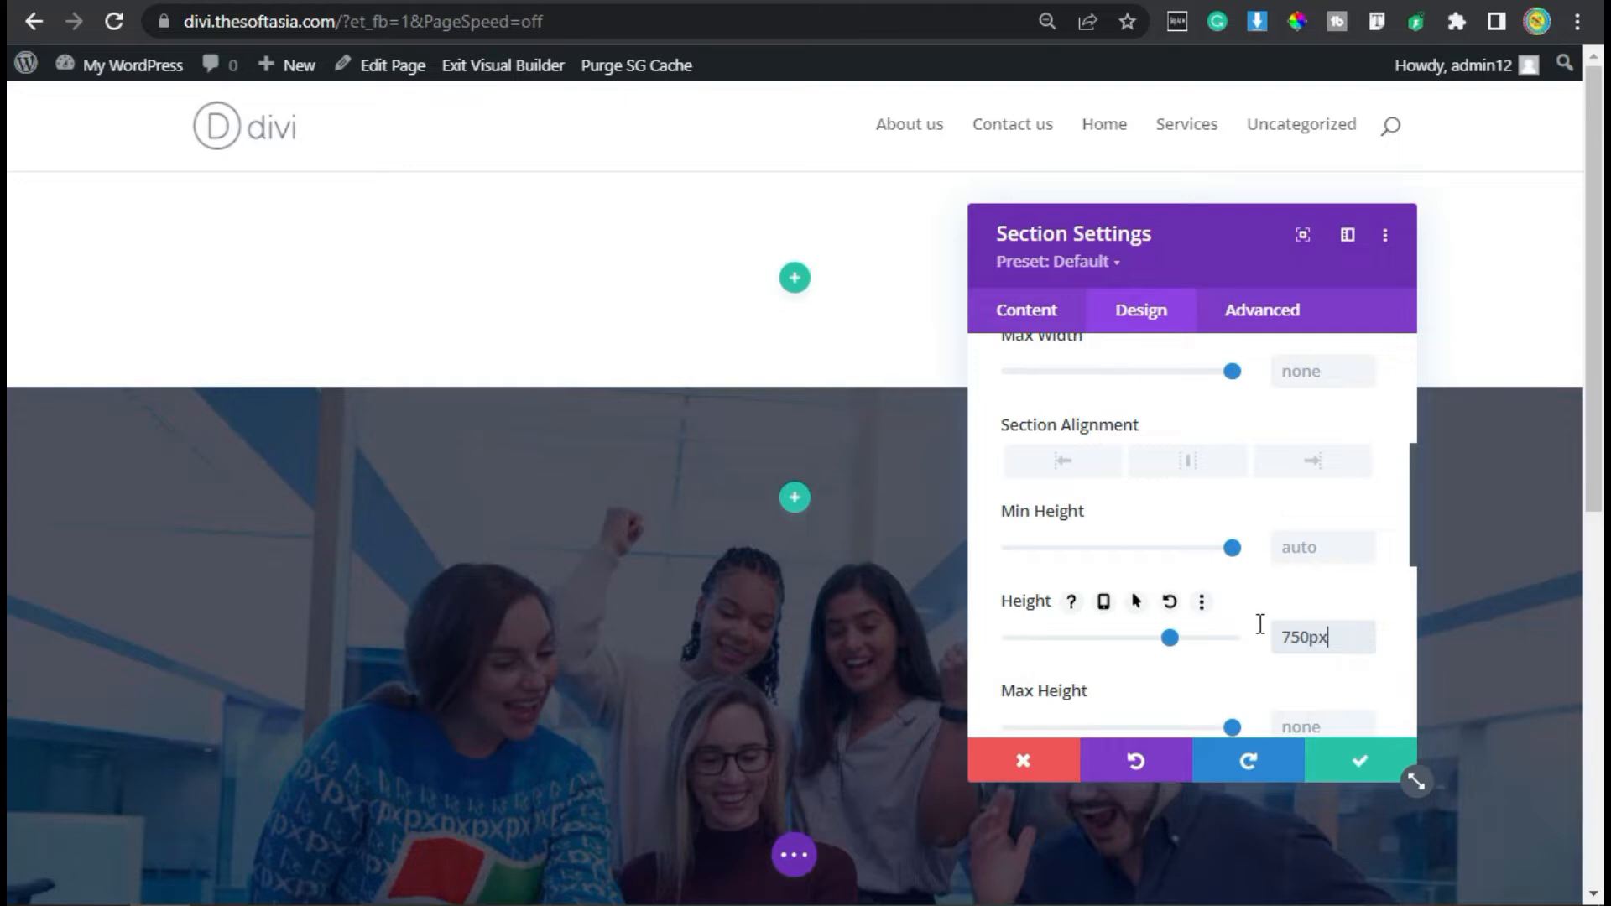
- Add the custom CSS "display: flex; align-items: center;" to the section's main element and save the section settings
scroll(847, 558, "down", 2)
scroll(1177, 564, "down", 2)
scroll(1177, 564, "down", 2)
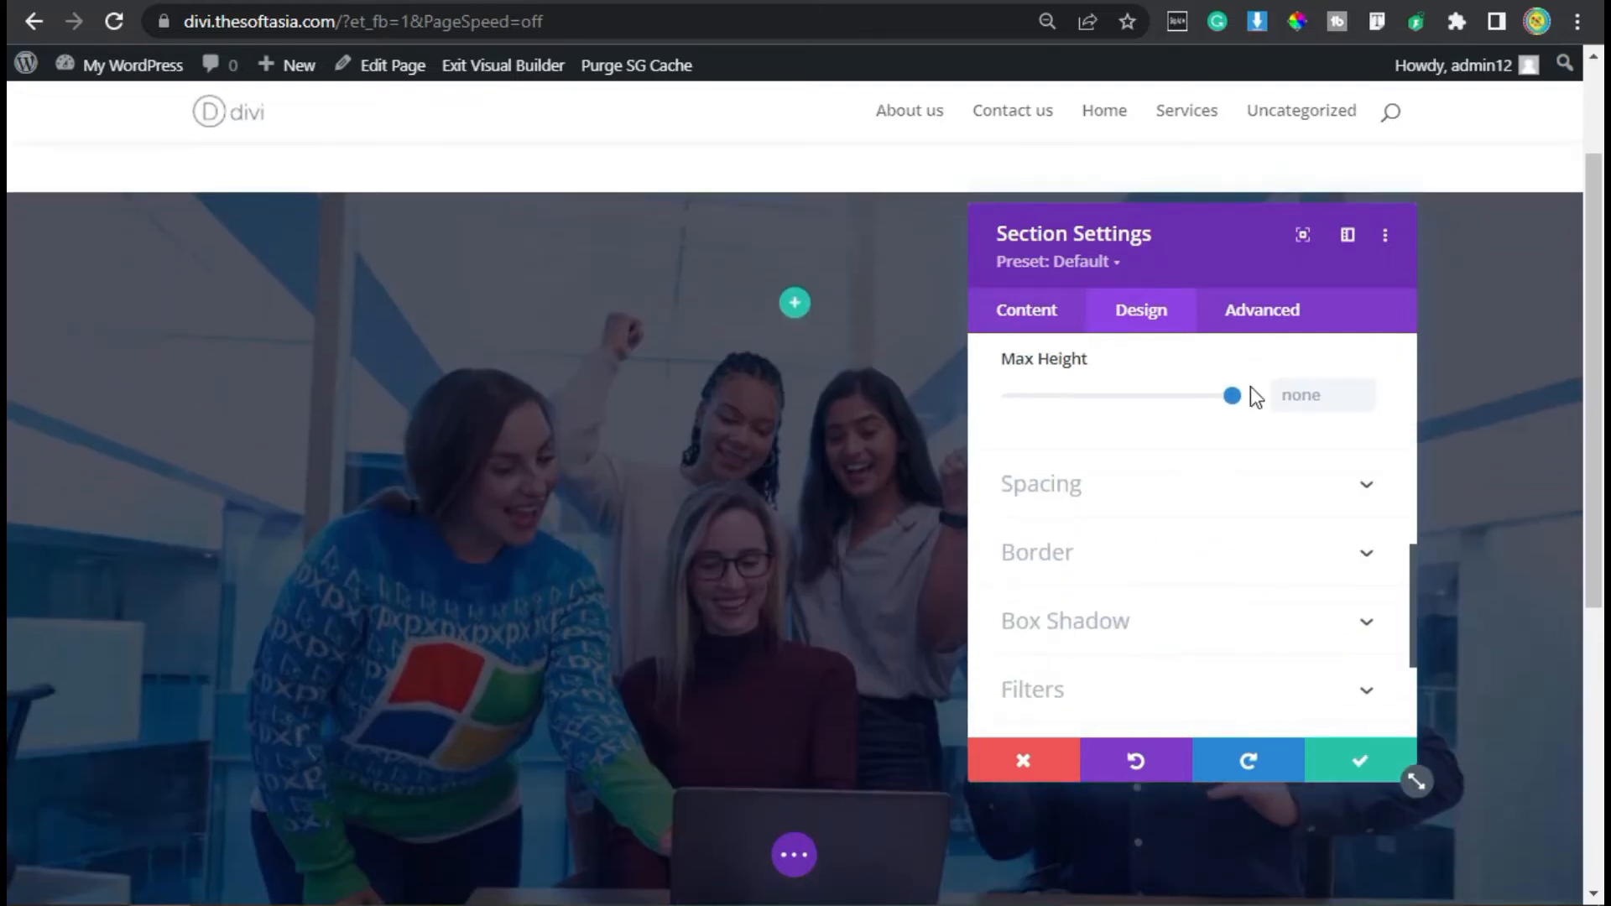
left_click(1265, 317)
left_click(1068, 485)
scroll(1080, 513, "down", 2)
left_click(1081, 507)
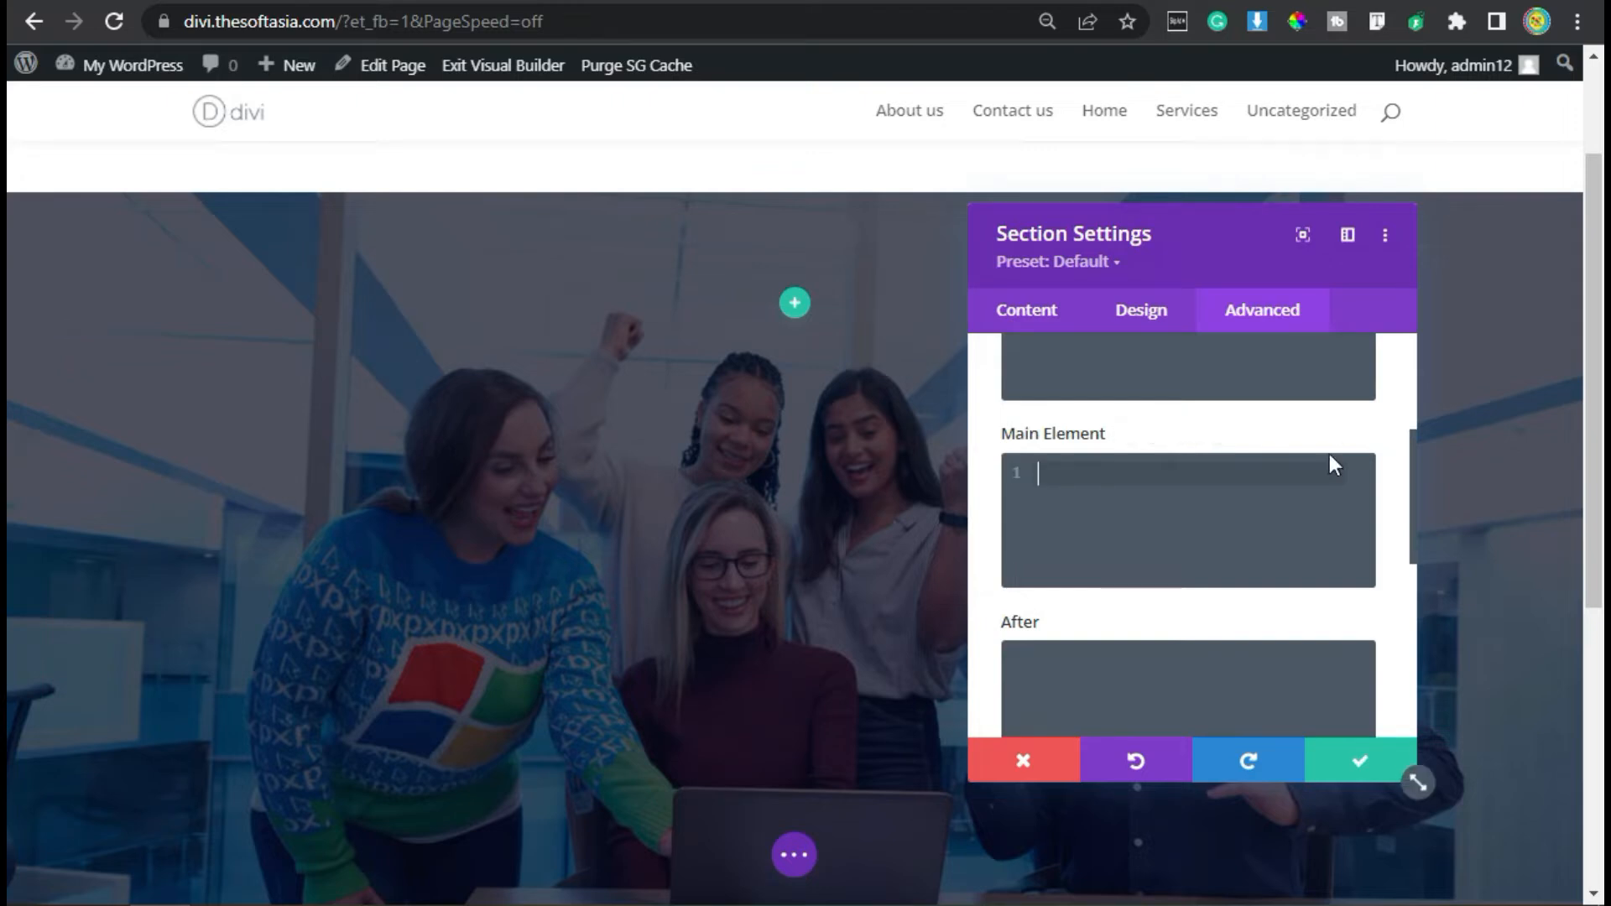
type("display: flex; align-items: center;")
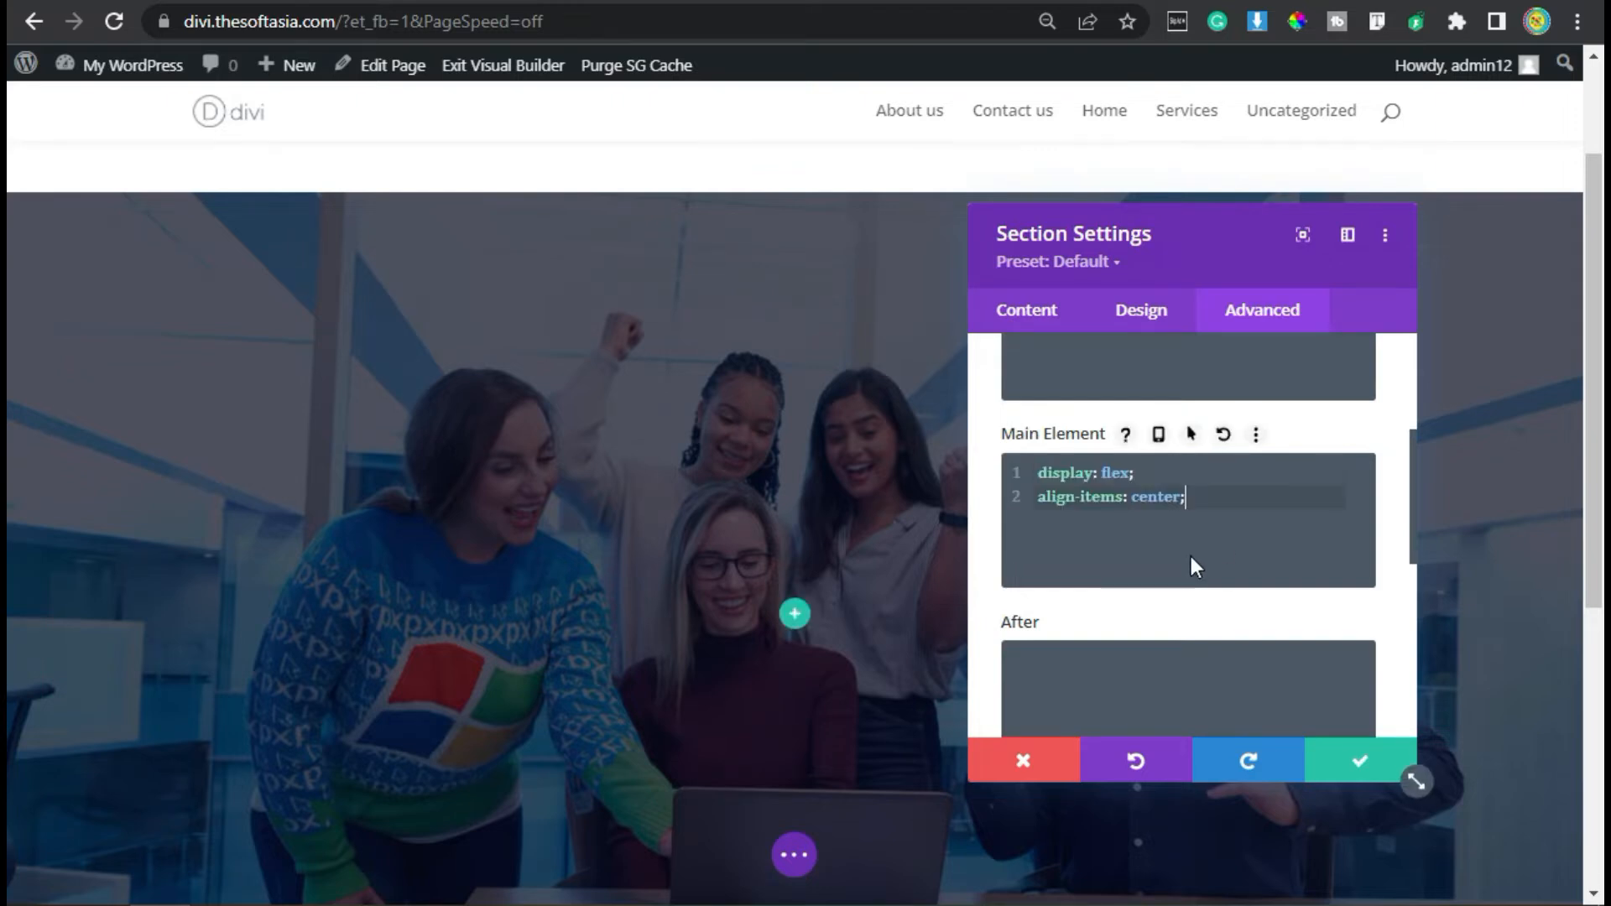
scroll(1192, 557, "down", 2)
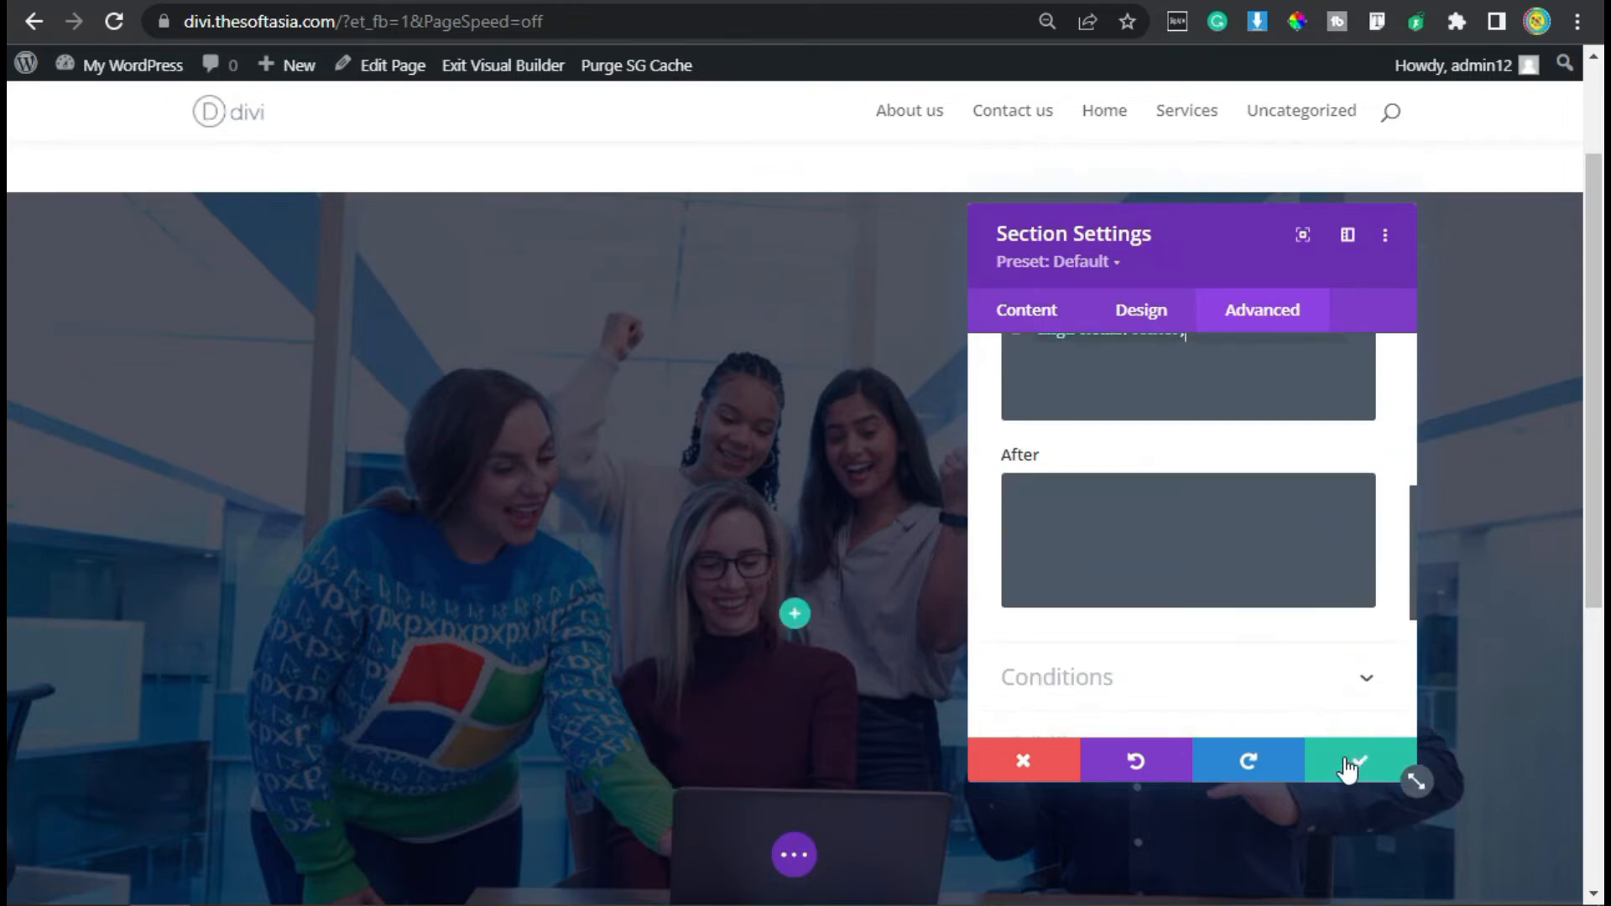
left_click(1347, 765)
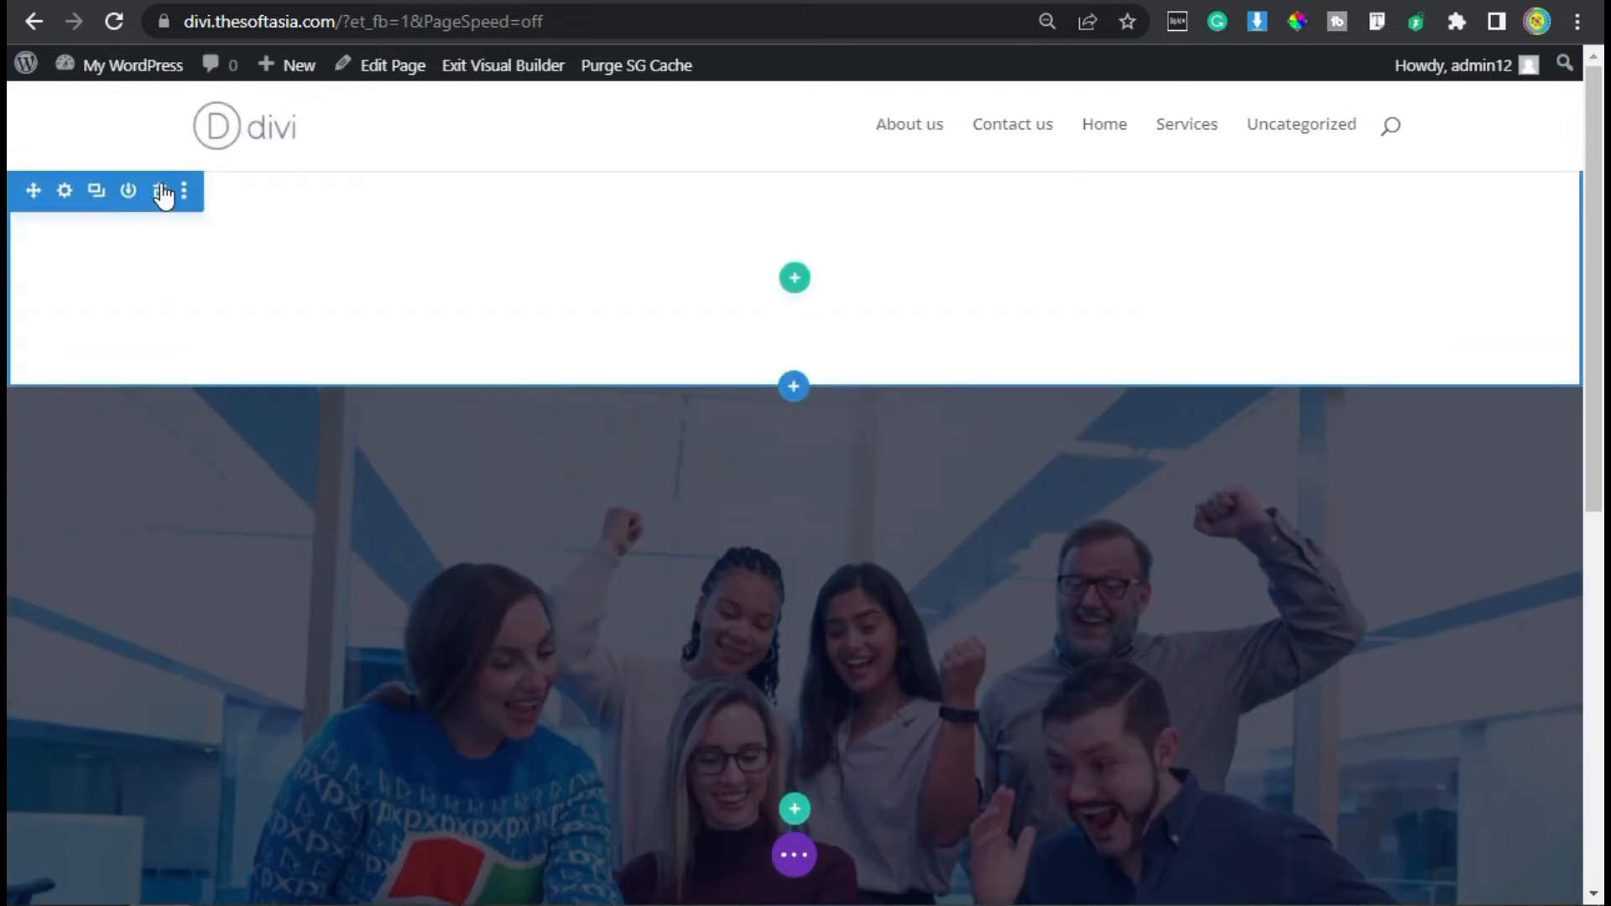
- Delete the empty white section above the background image section
left_click(162, 192)
scroll(895, 462, "down", 2)
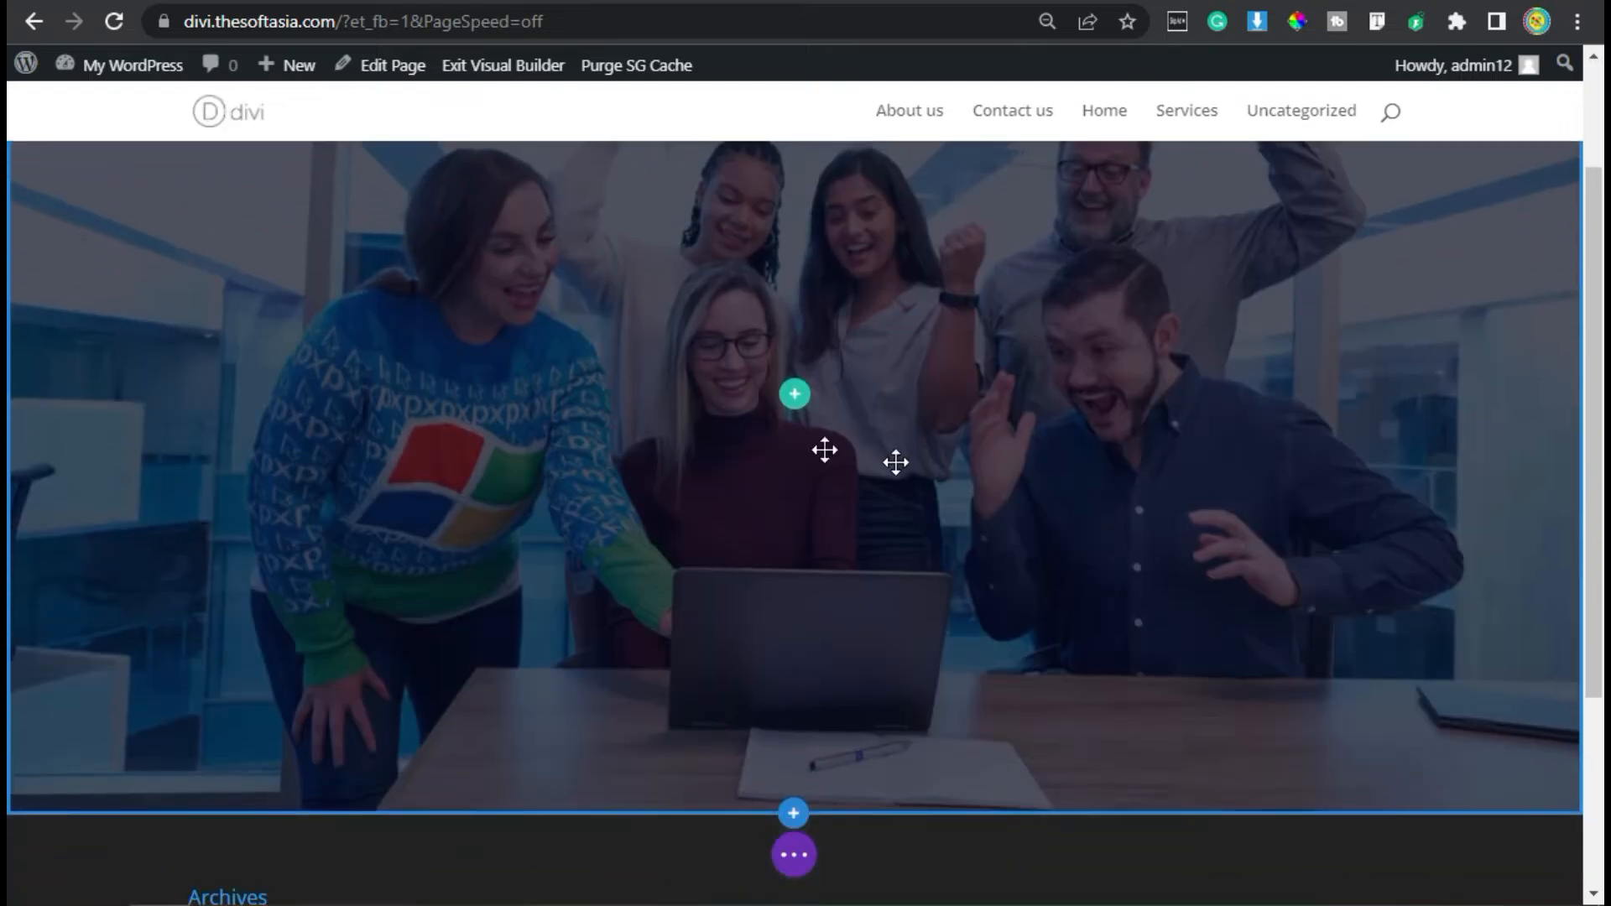
scroll(616, 417, "up", 2)
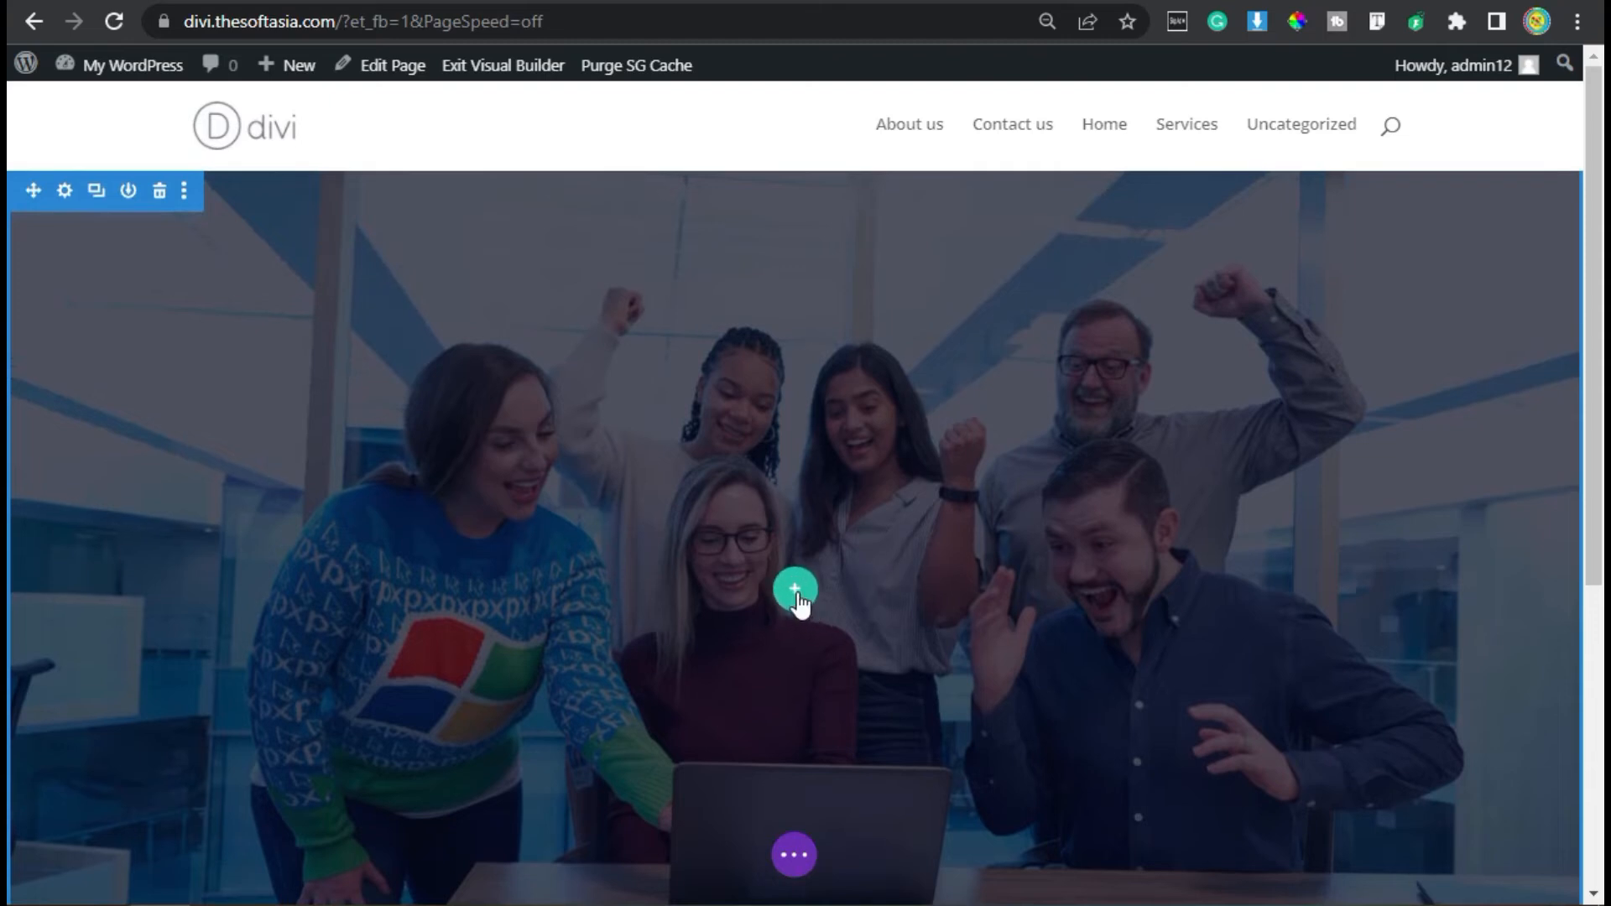
- Insert a single-column row in the image section and add a Text module to it
left_click(795, 593)
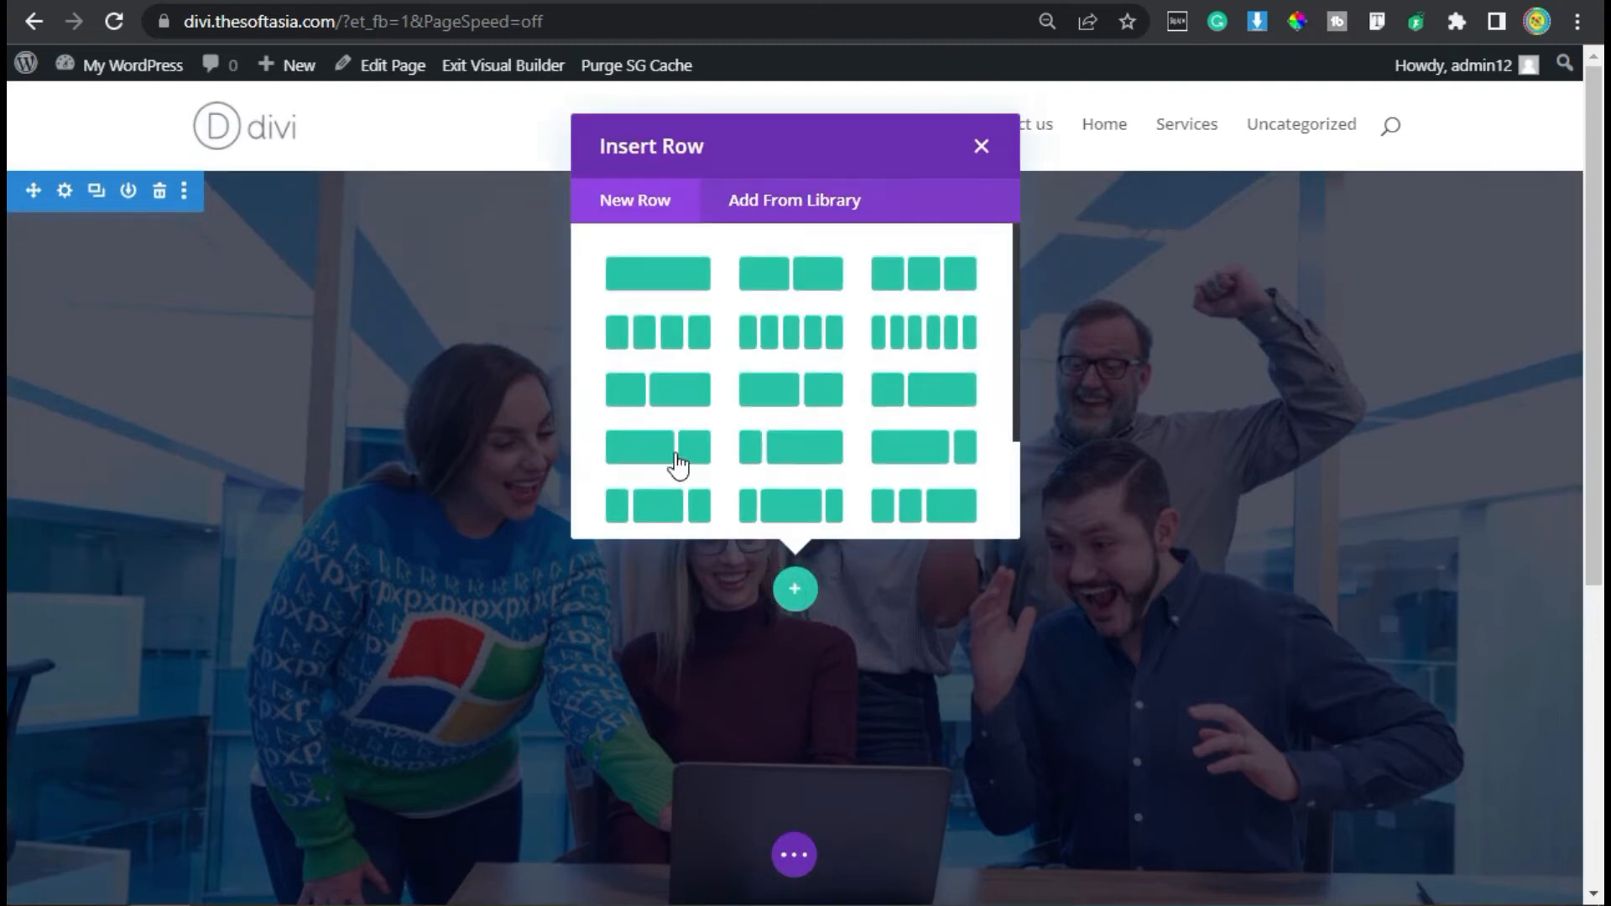
left_click(672, 274)
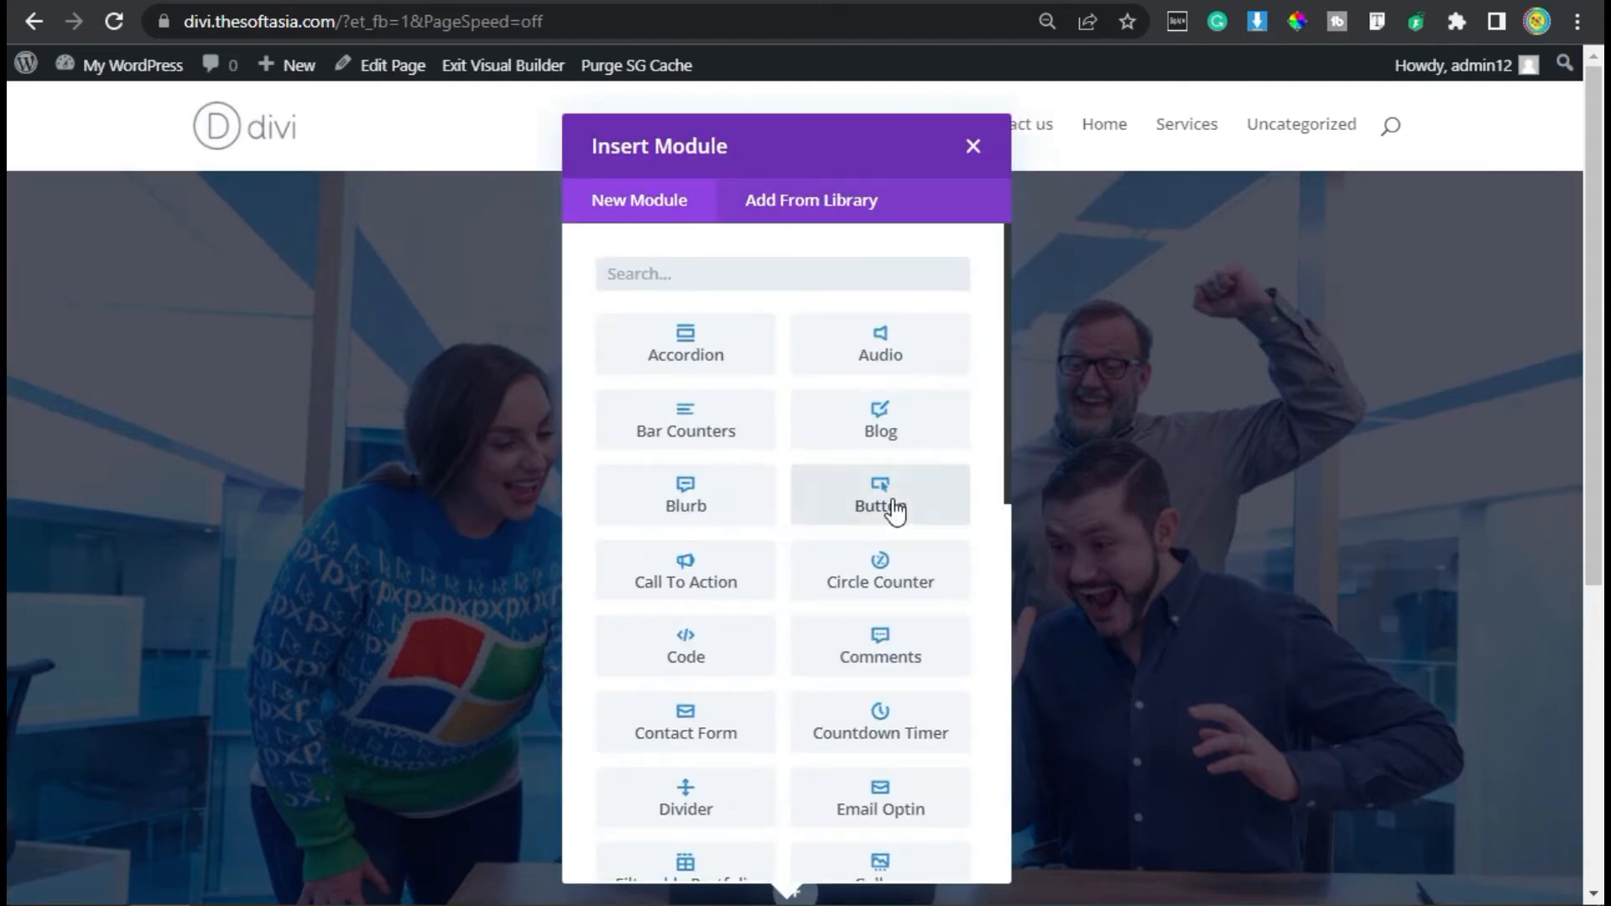
type("text")
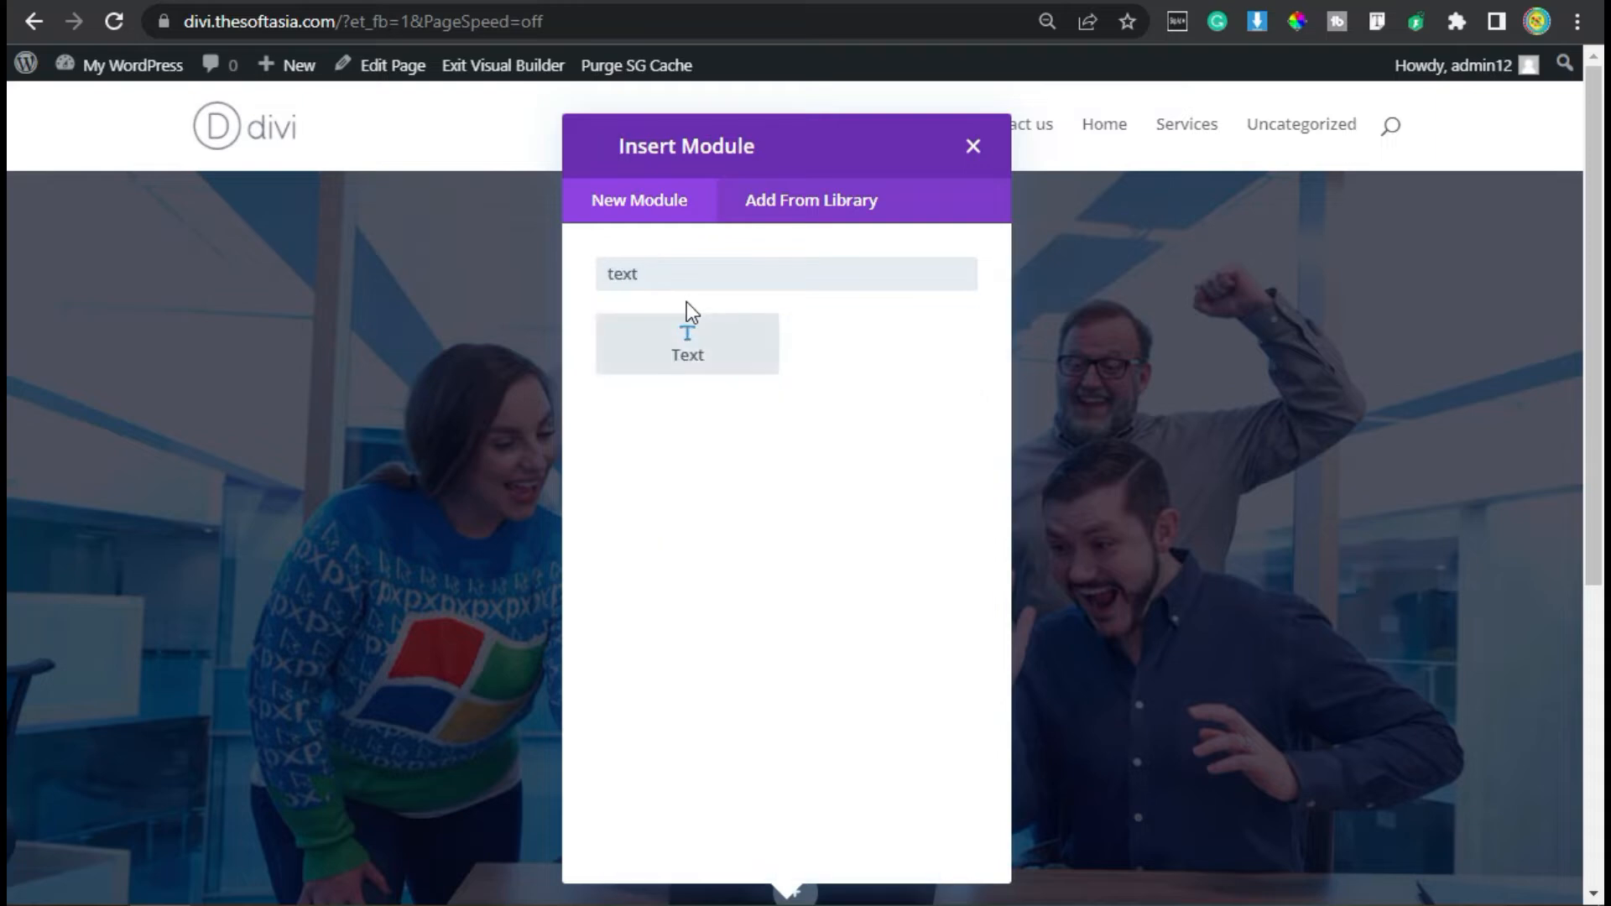
left_click(711, 355)
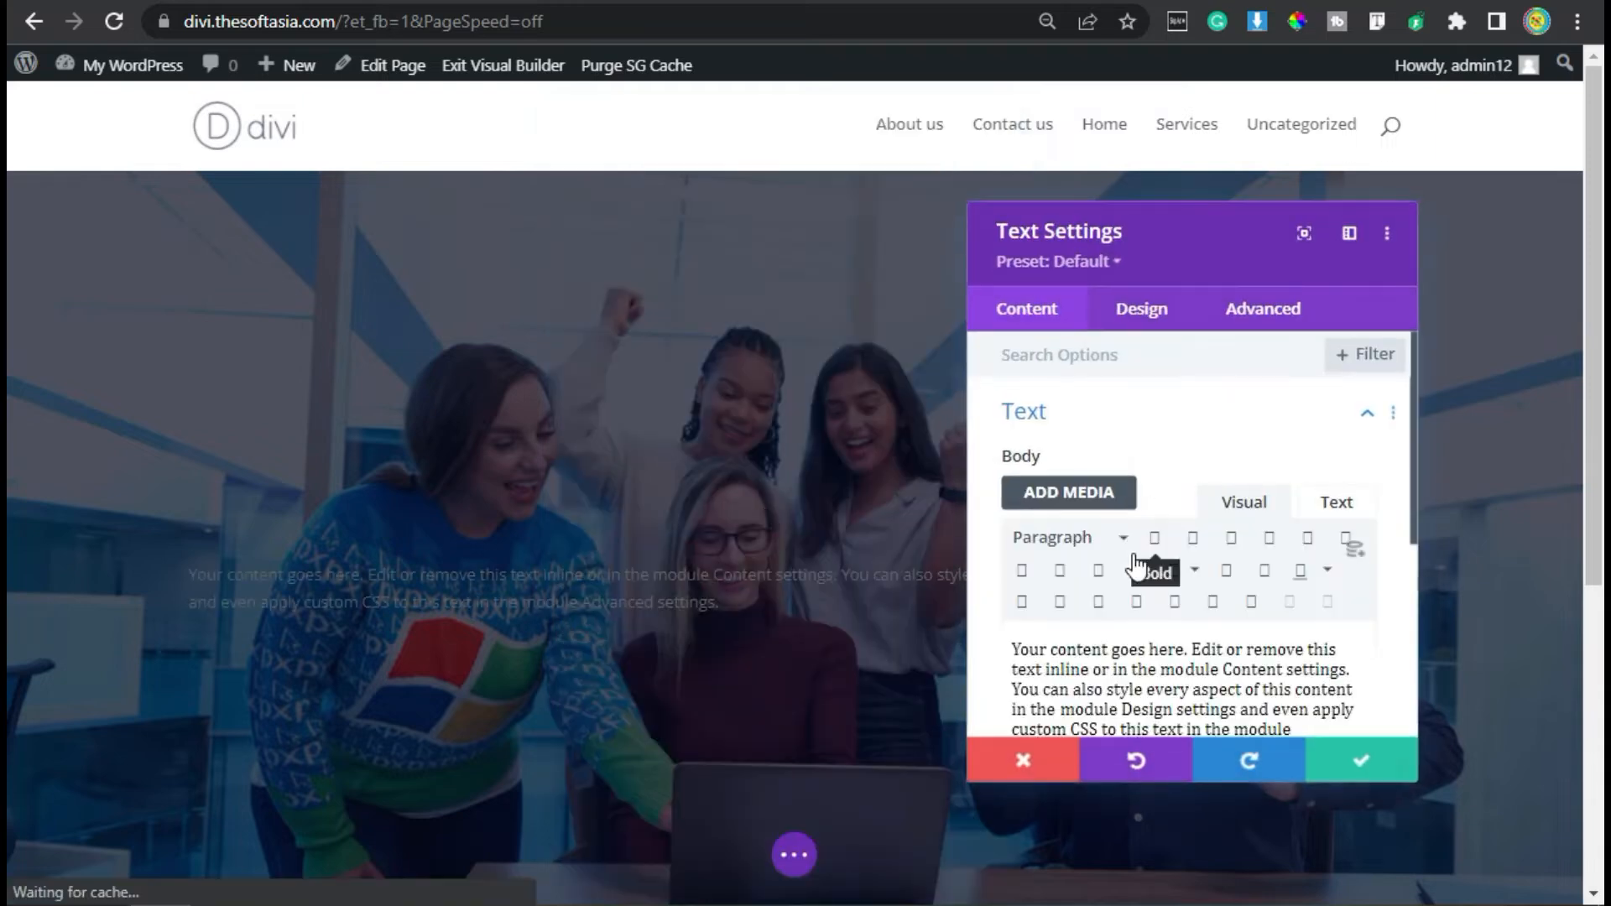
- Replace the text module's placeholder body with the copied heading "Digital Marketing & Development Agency"
scroll(1132, 562, "down", 2)
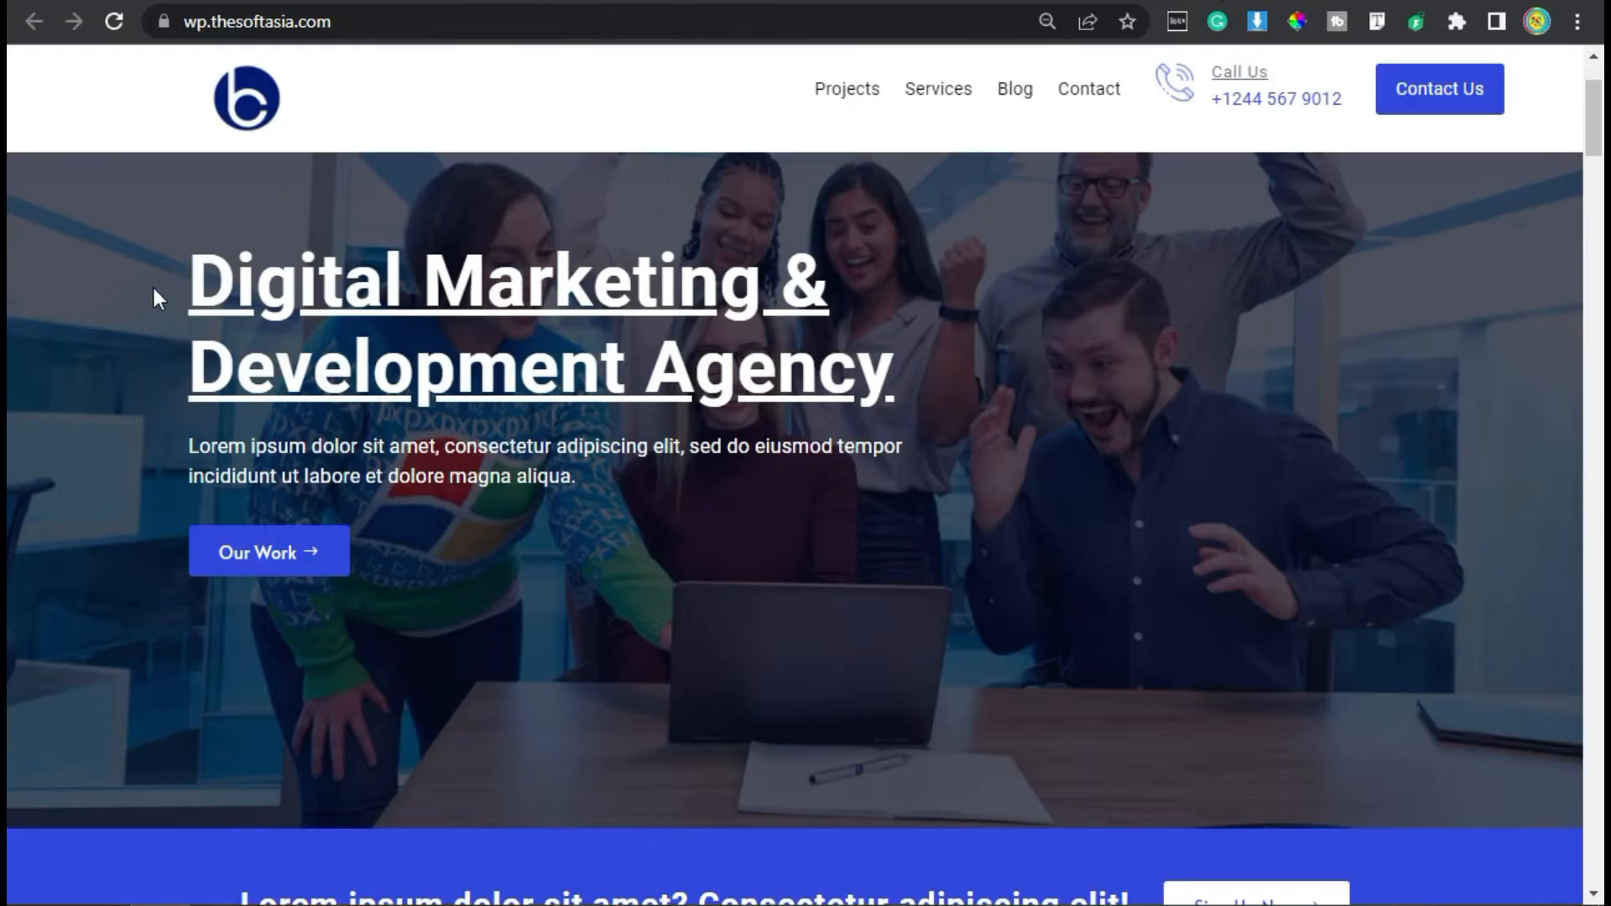
left_click_drag(152, 285, 920, 369)
key("ctrl+c")
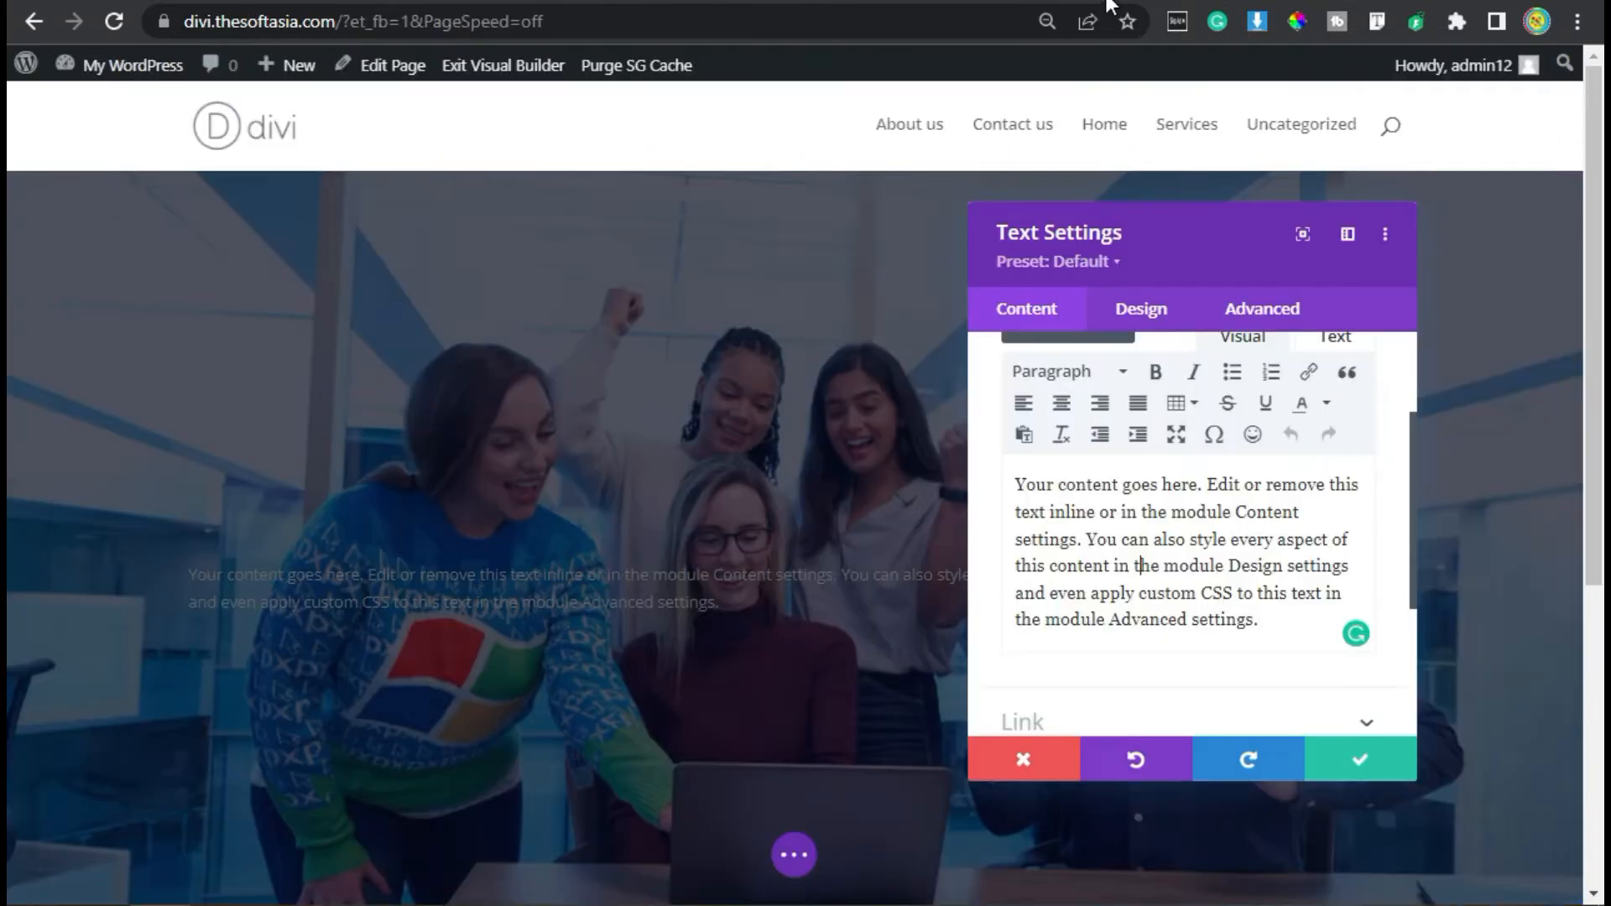
left_click(1167, 593)
key("ctrl+a")
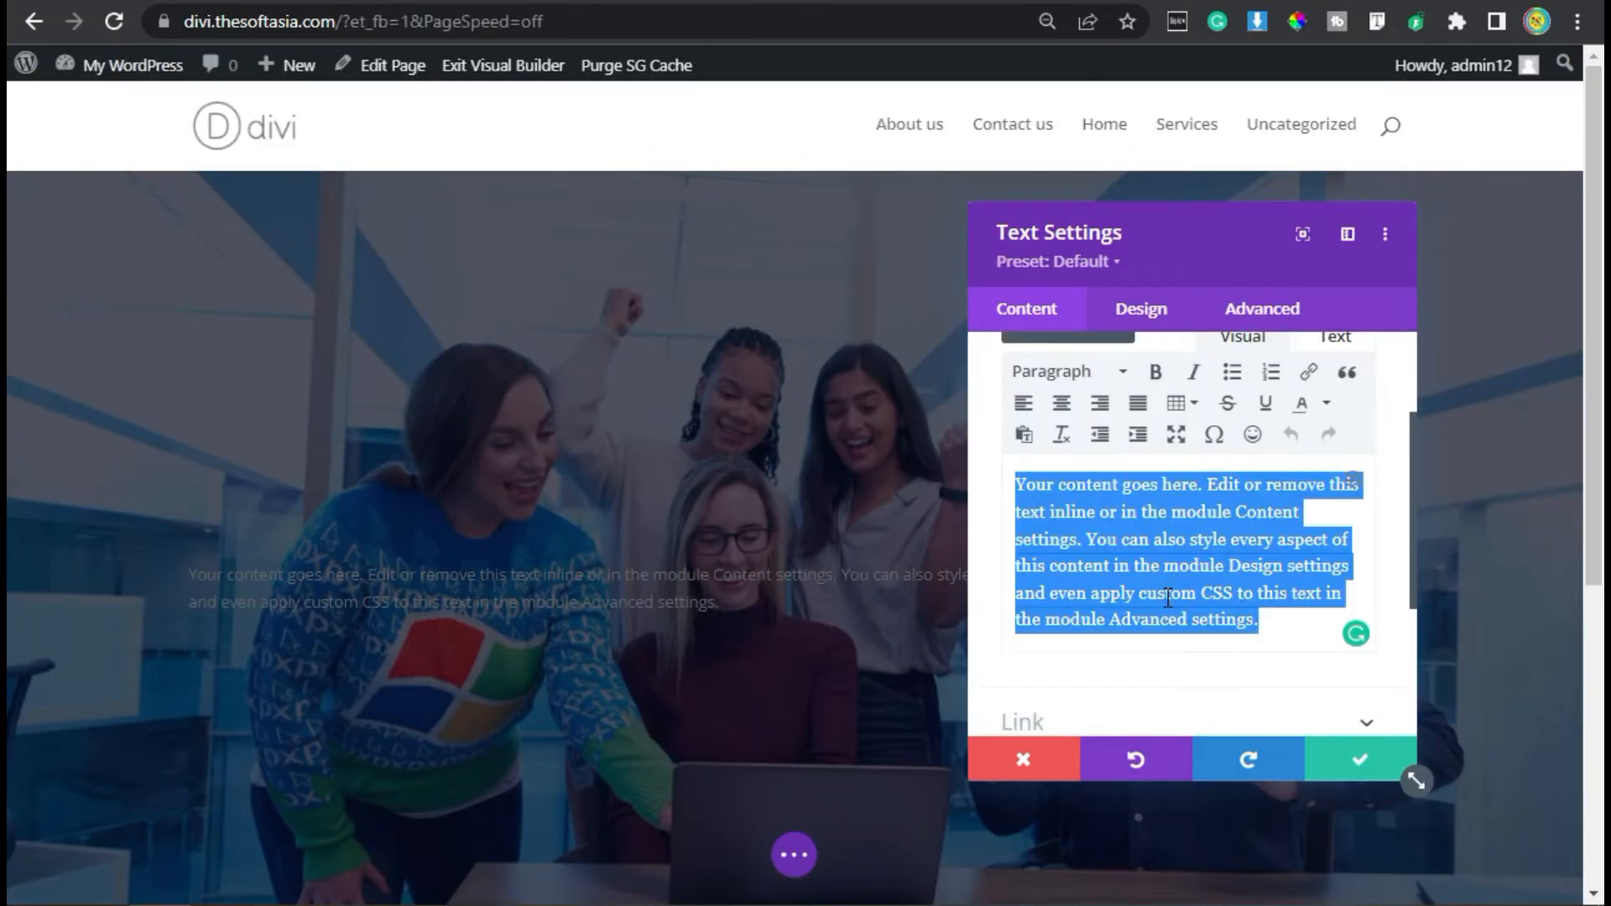
key("ctrl+v")
- Style the H1 heading with the Roboto font, Bold weight and underline
left_click(1139, 310)
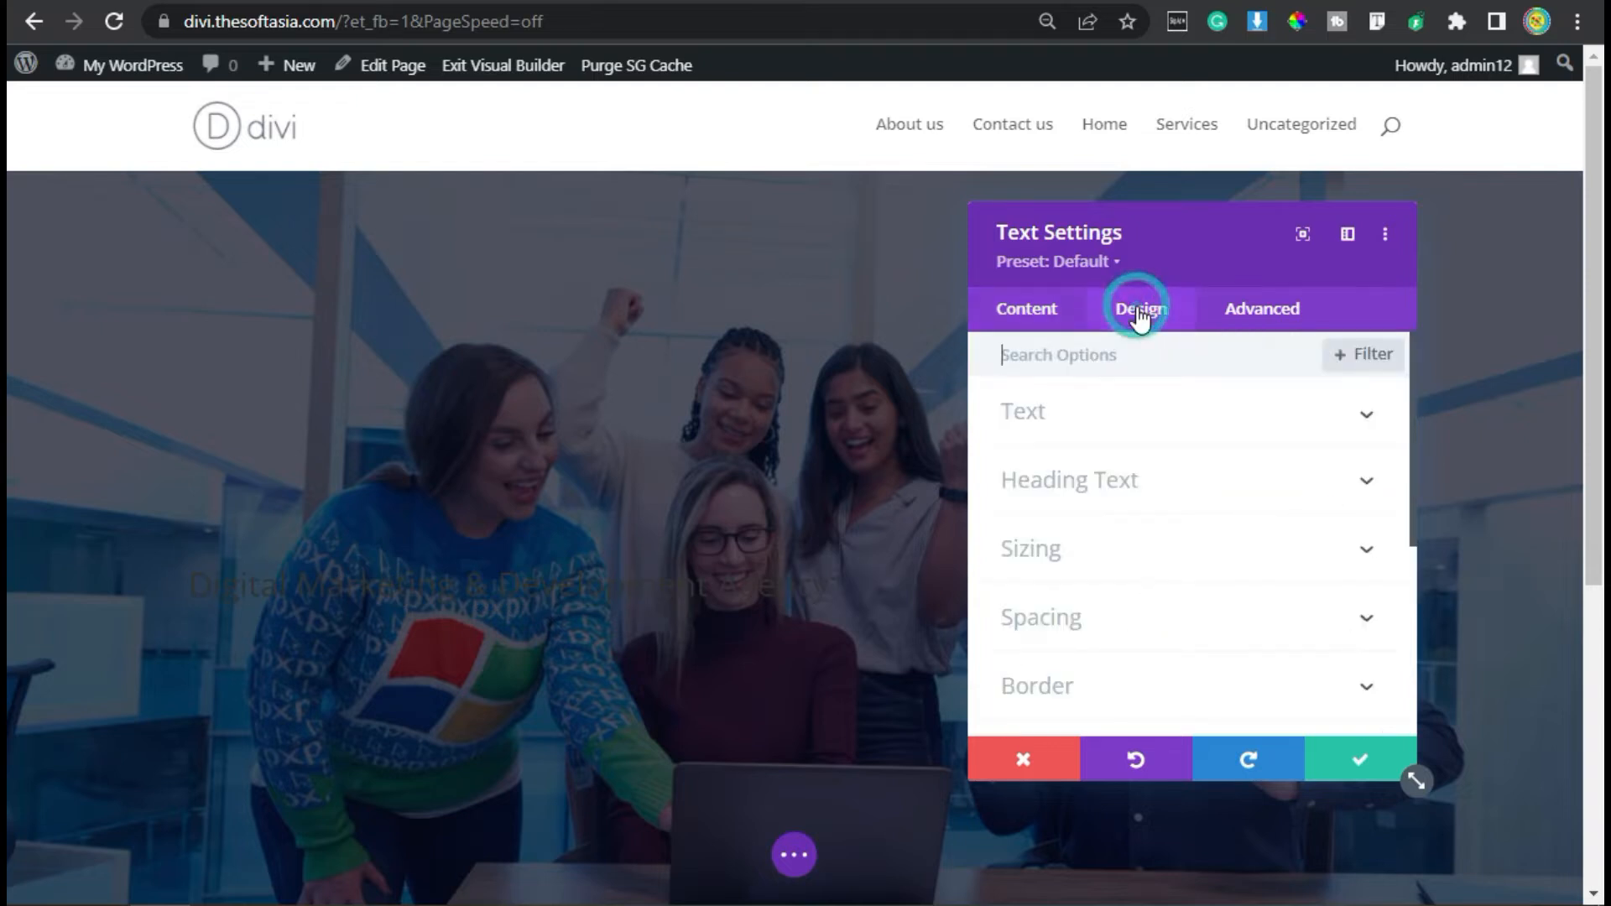
left_click(1122, 489)
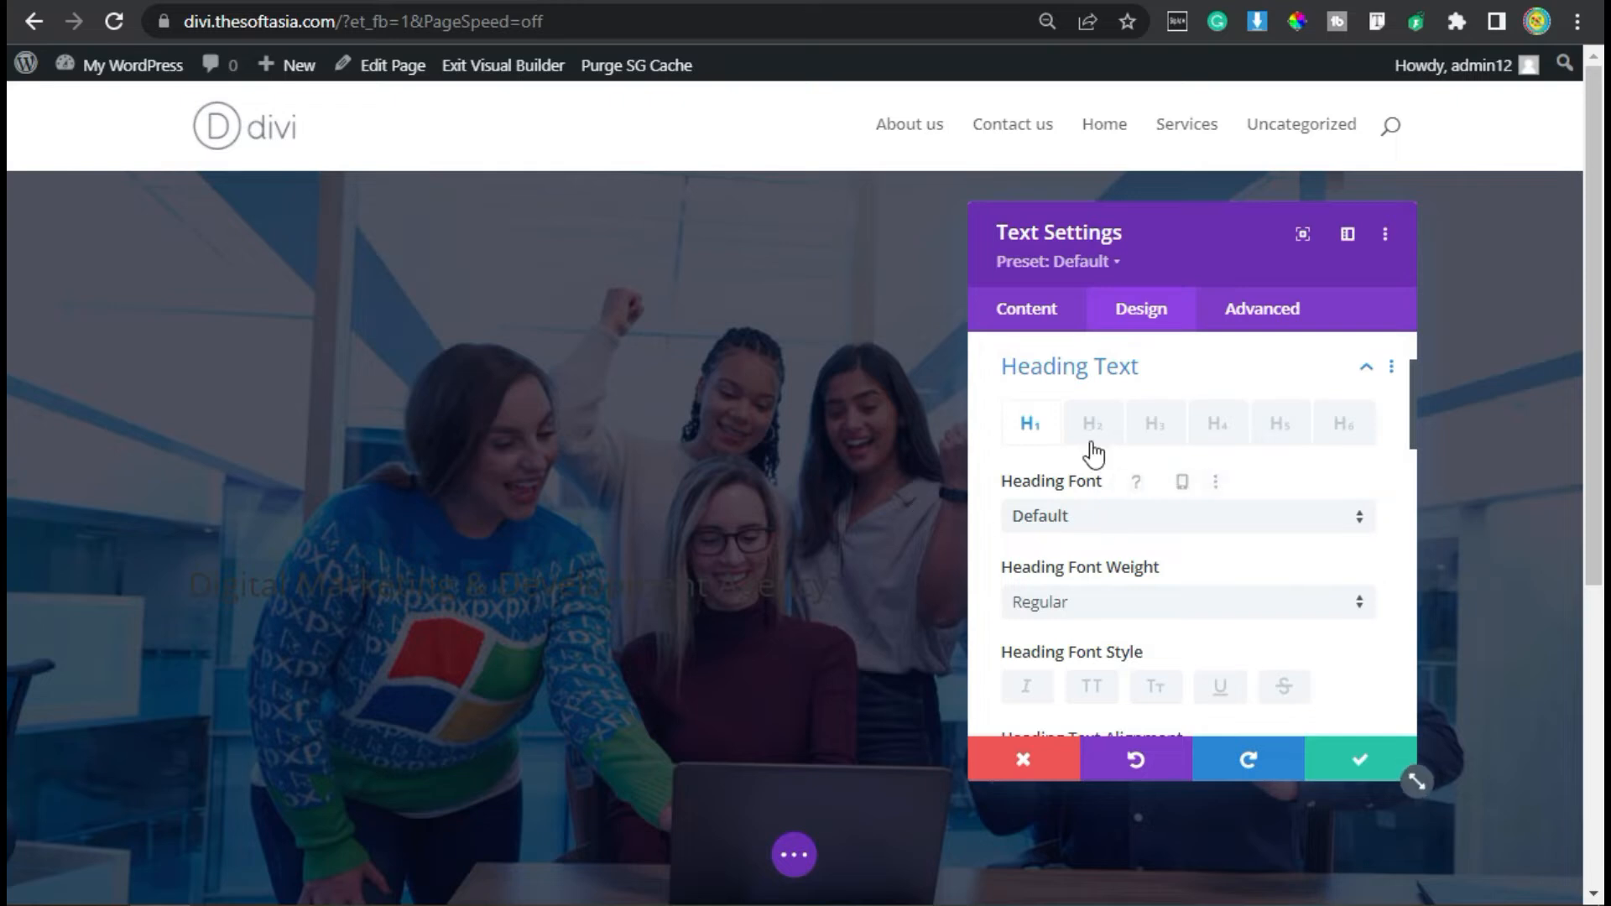
left_click(1072, 521)
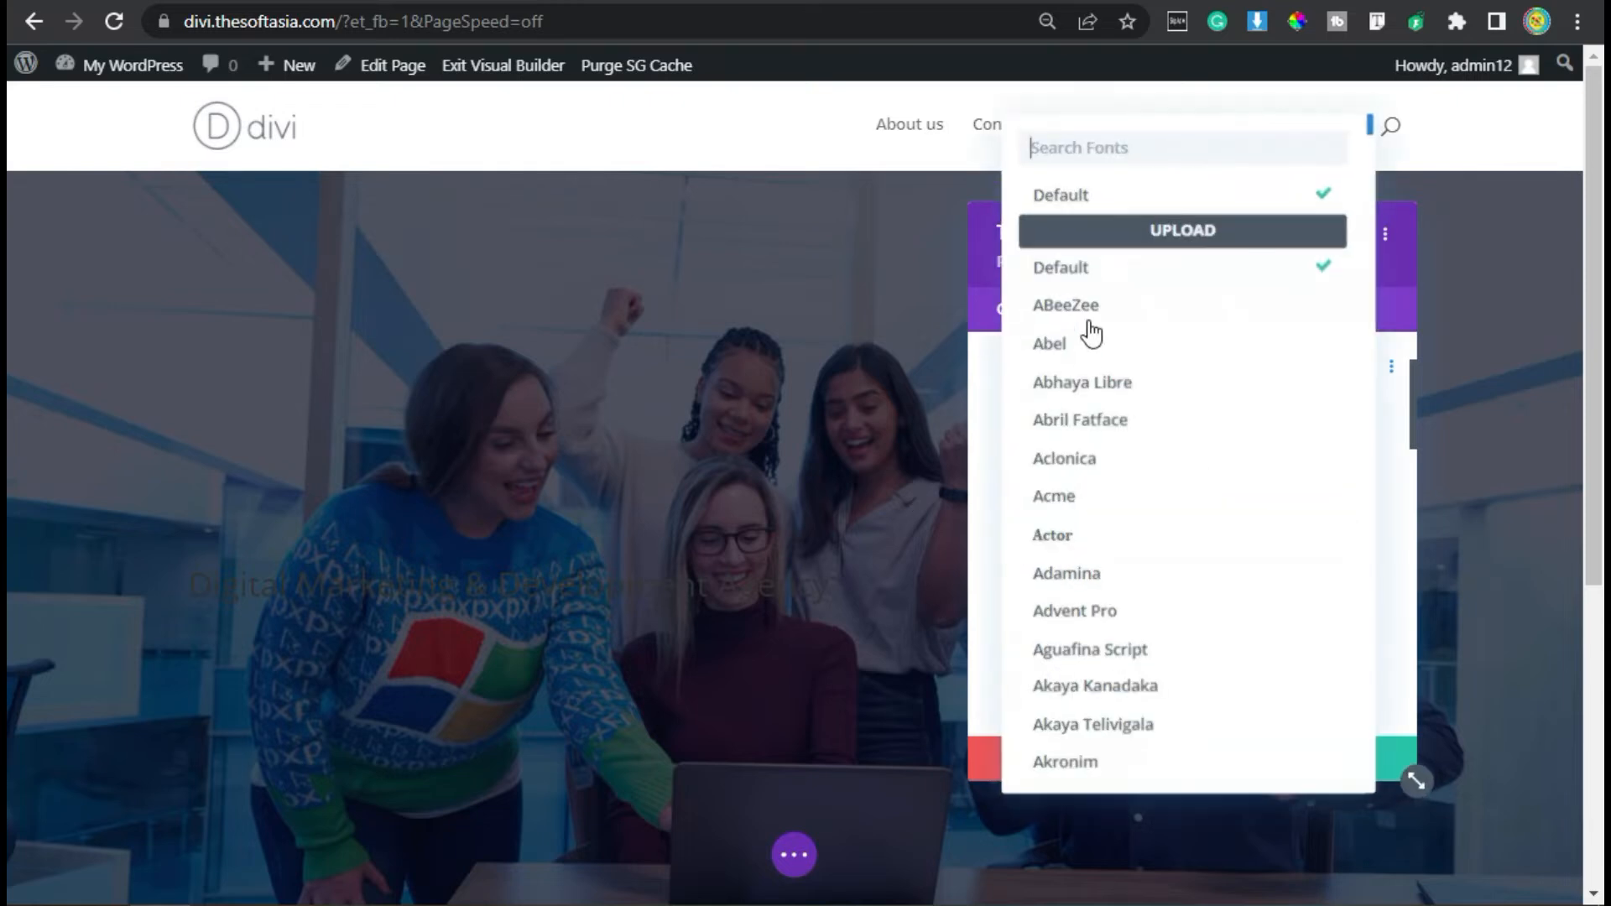
type("robo")
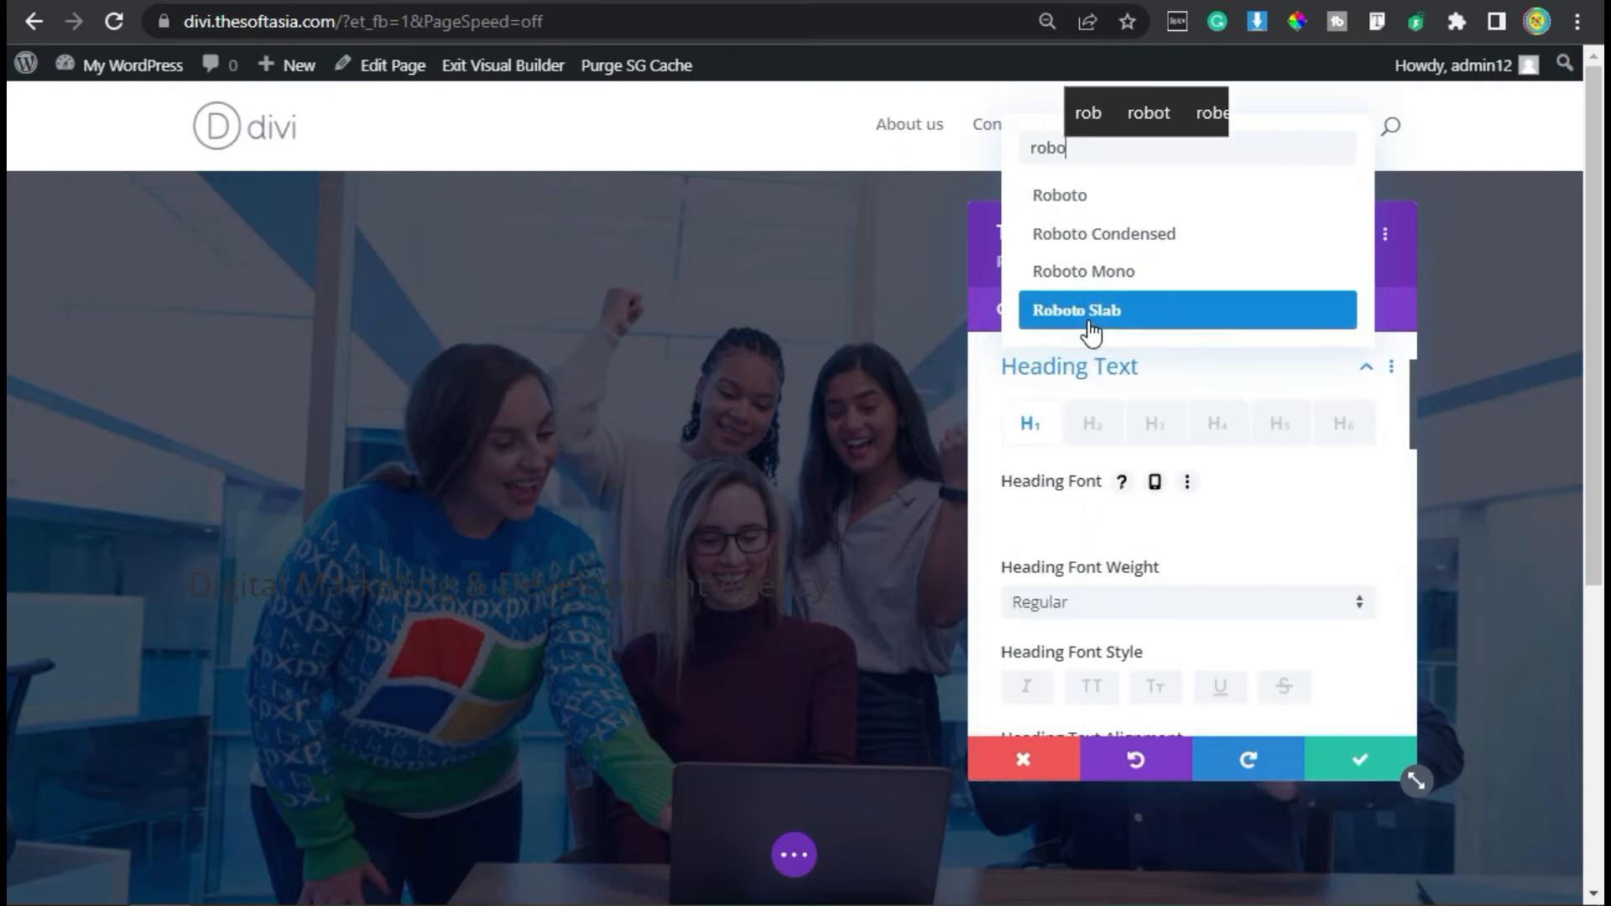
left_click(1066, 194)
left_click(1118, 606)
left_click(1135, 720)
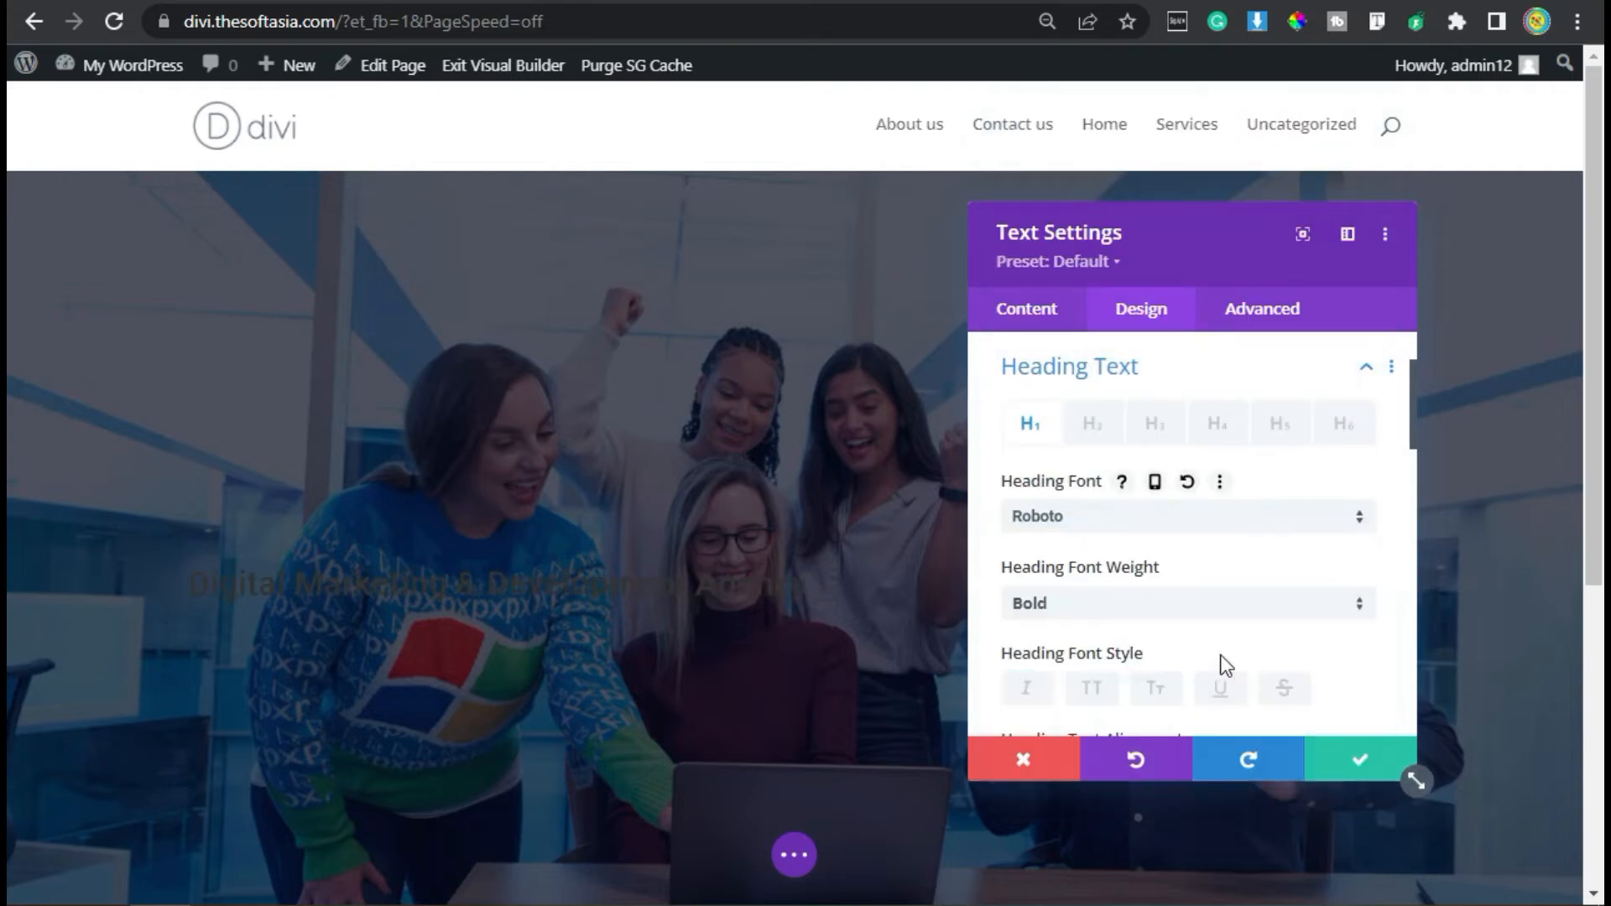
- Color the heading text white (#FFFFFF) and set its size to 64px
scroll(1210, 529, "down", 8)
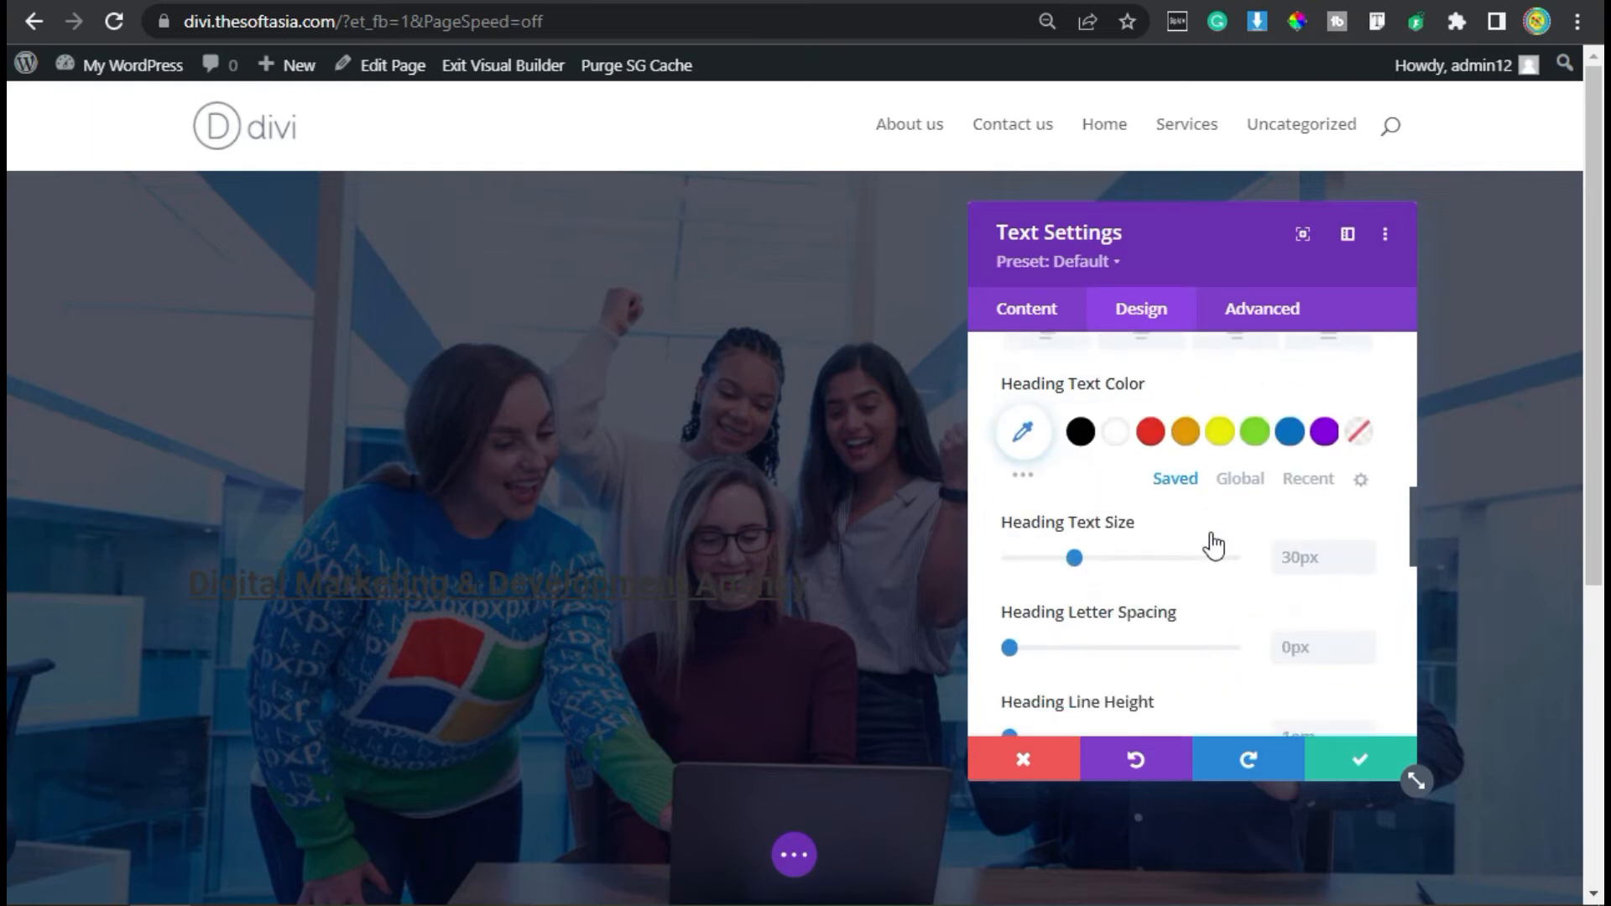
left_click(1114, 431)
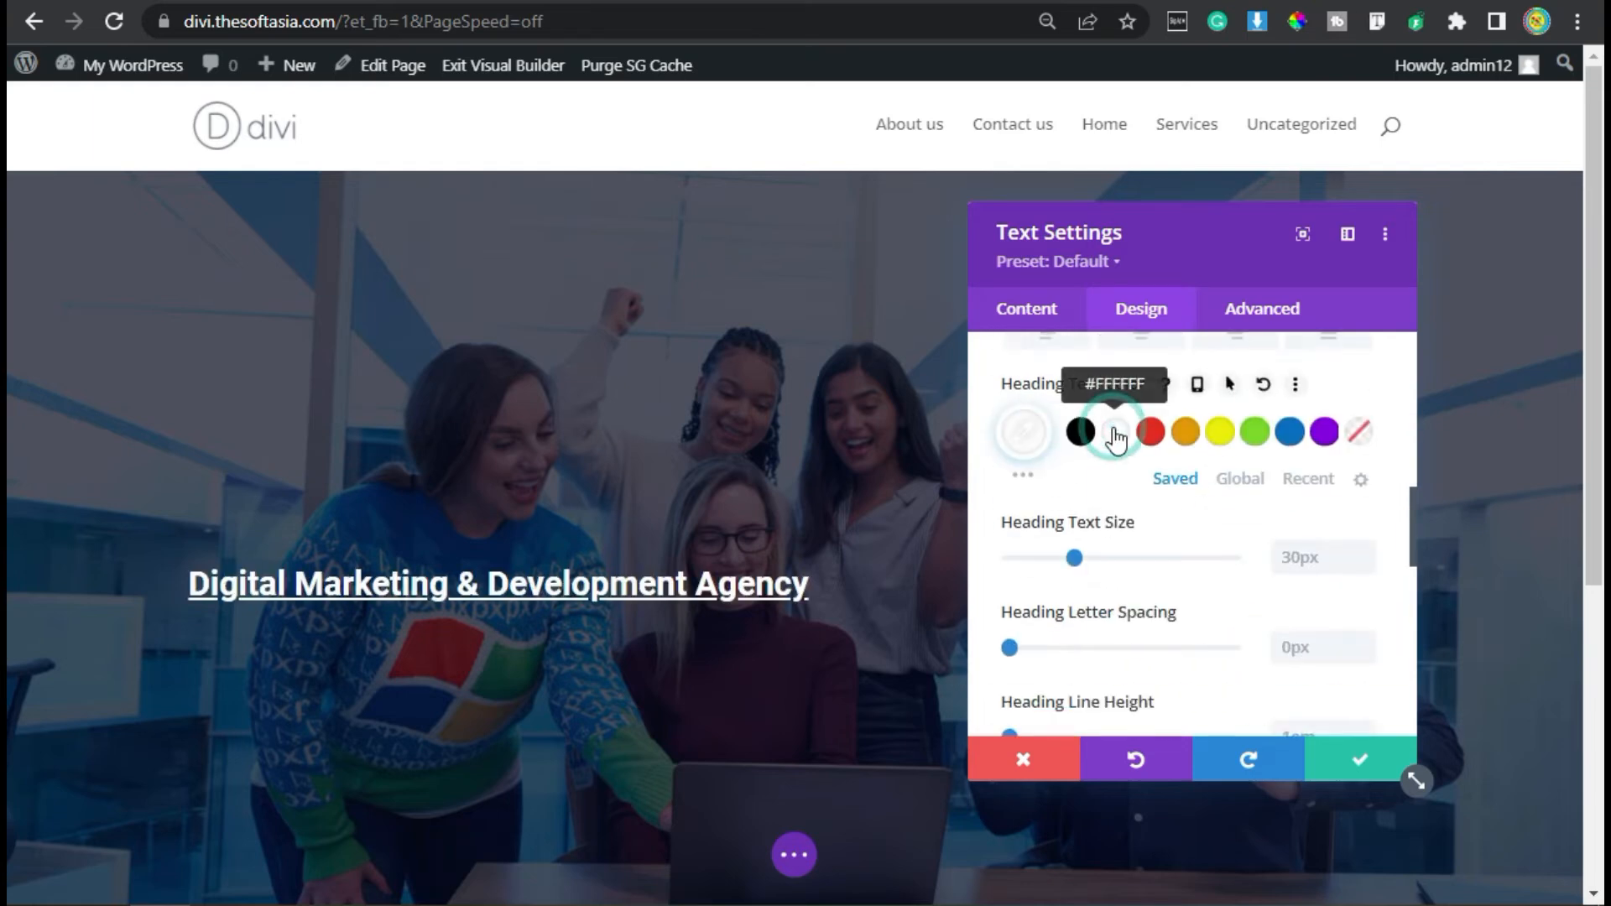
scroll(1190, 552, "down", 2)
scroll(1191, 552, "down", 1)
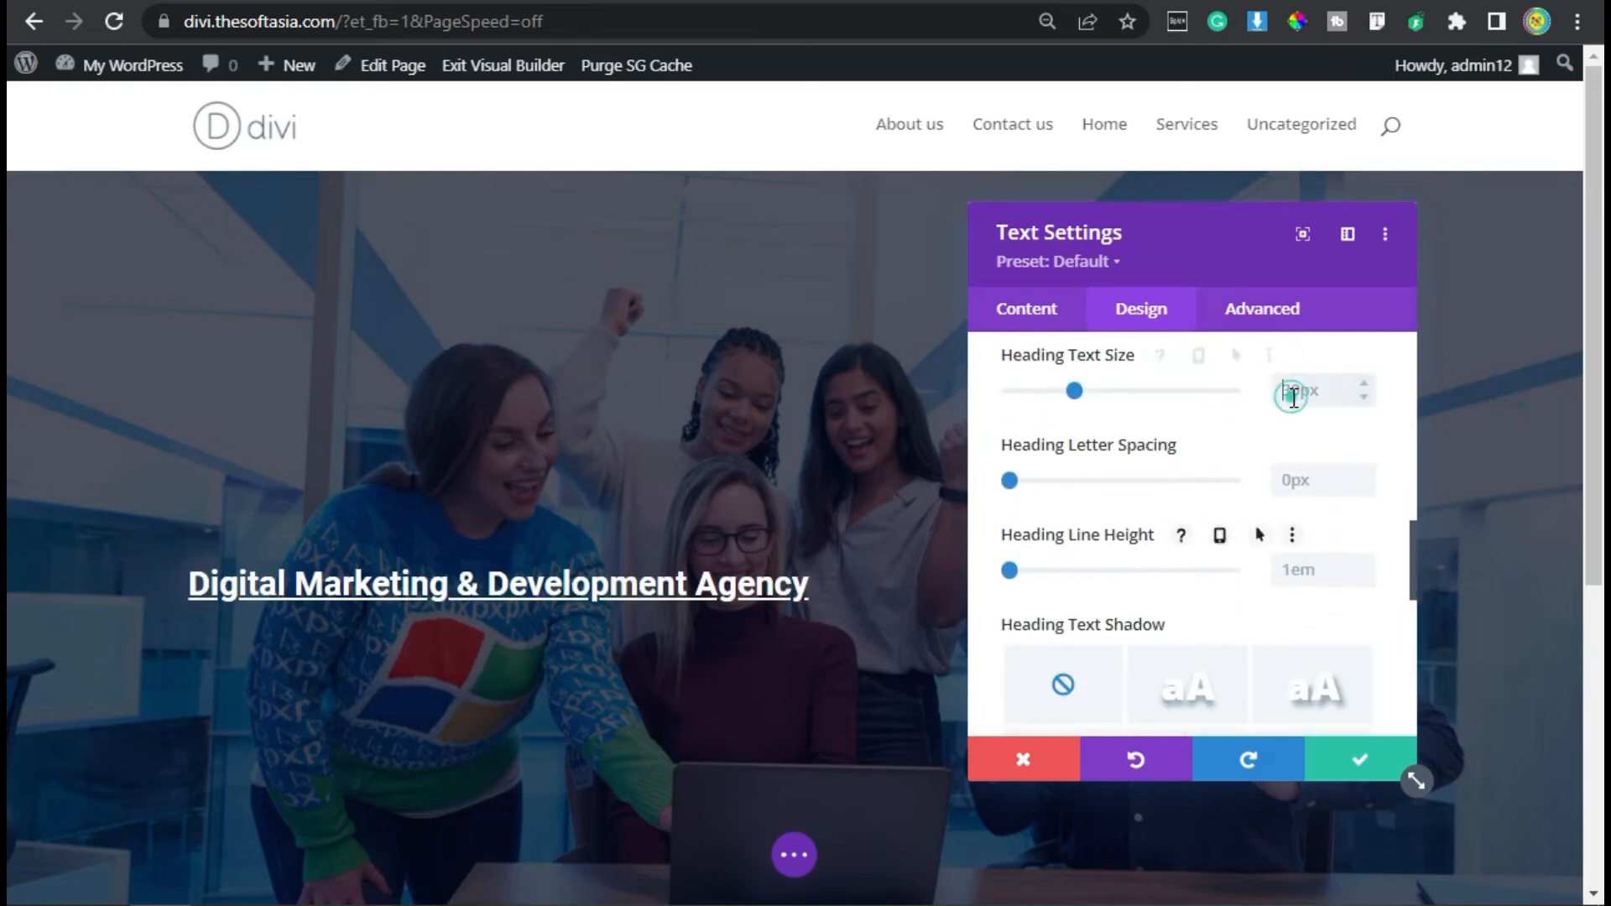
left_click(1294, 391)
type("64px")
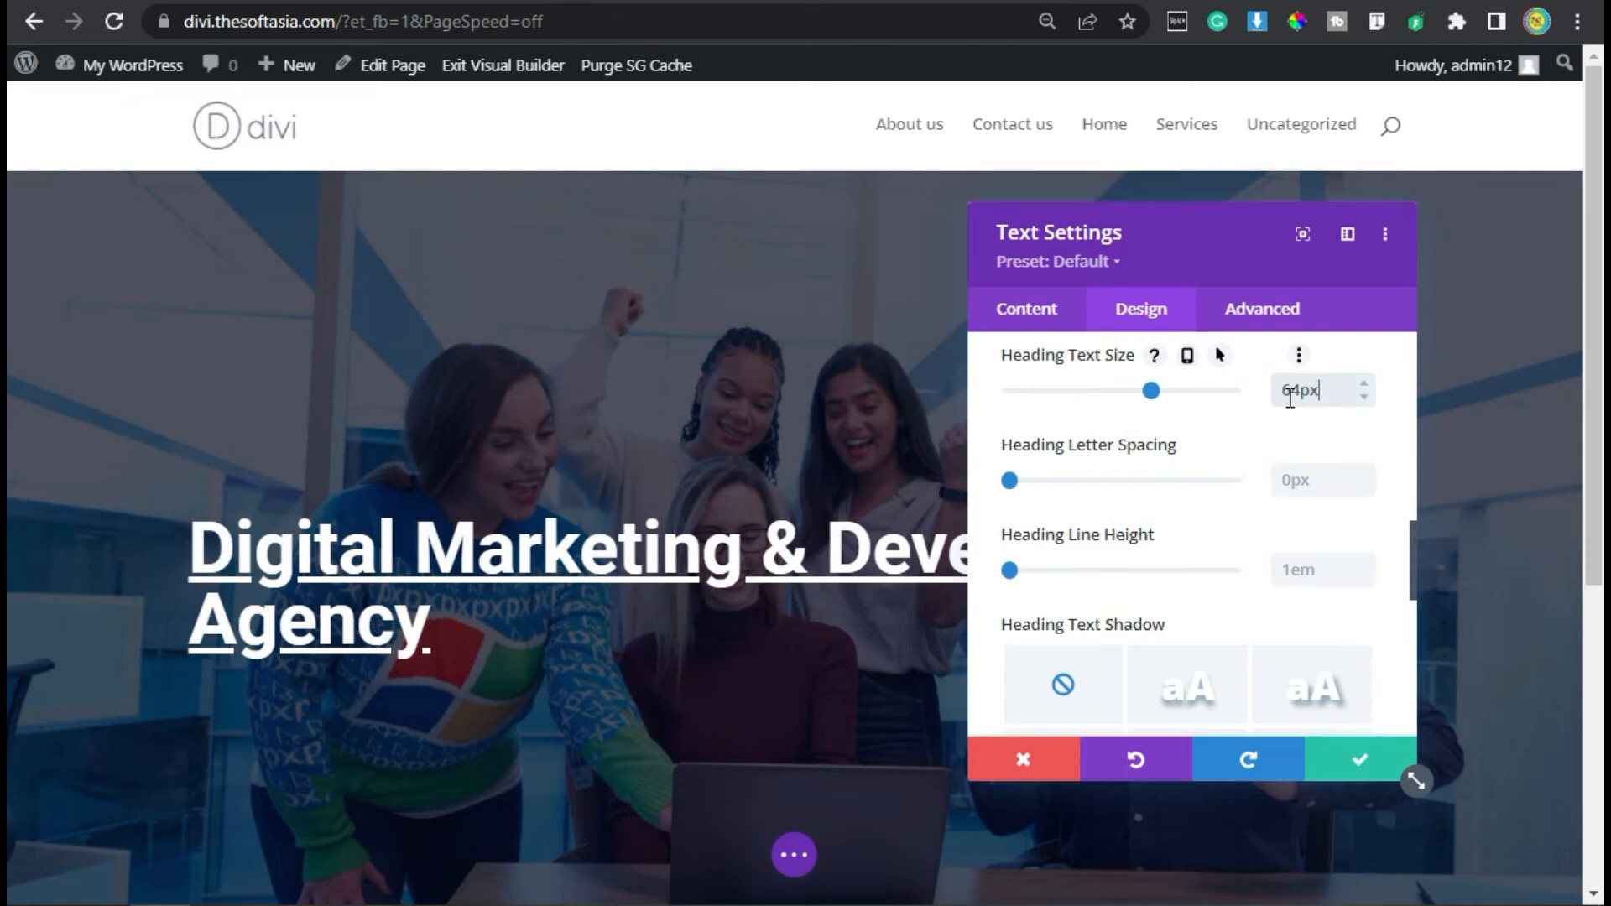
- Set the heading's line height to 1.2em
left_click(1315, 573)
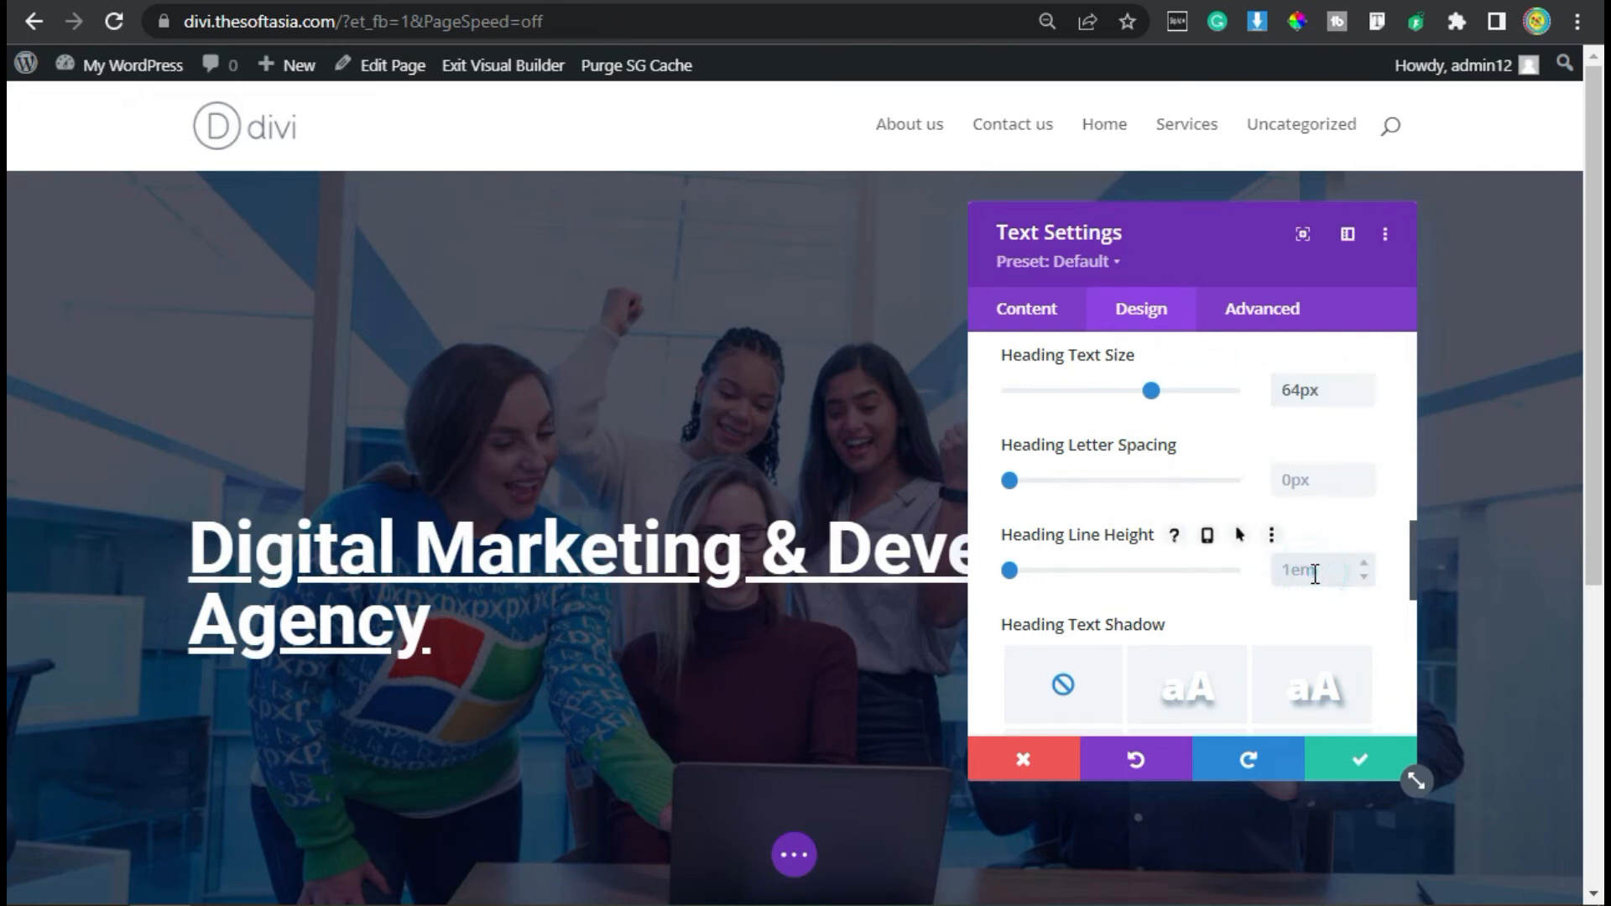
type("1.2em")
left_click(1221, 577)
- Set the heading module's maximum width to 60%
scroll(1111, 547, "down", 5)
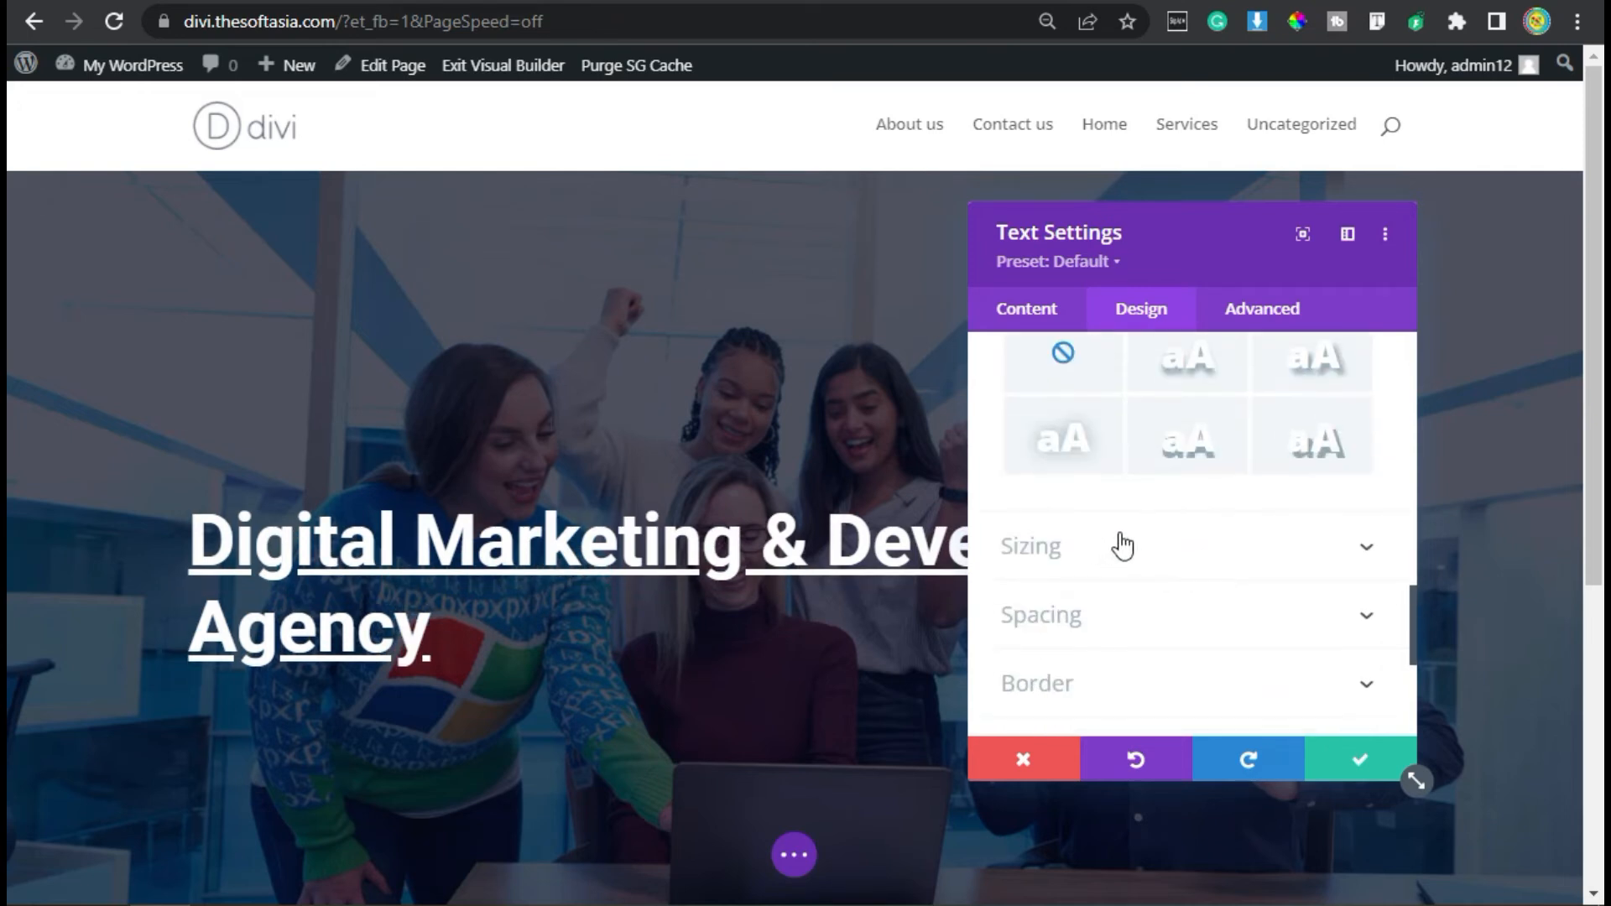
left_click(1121, 546)
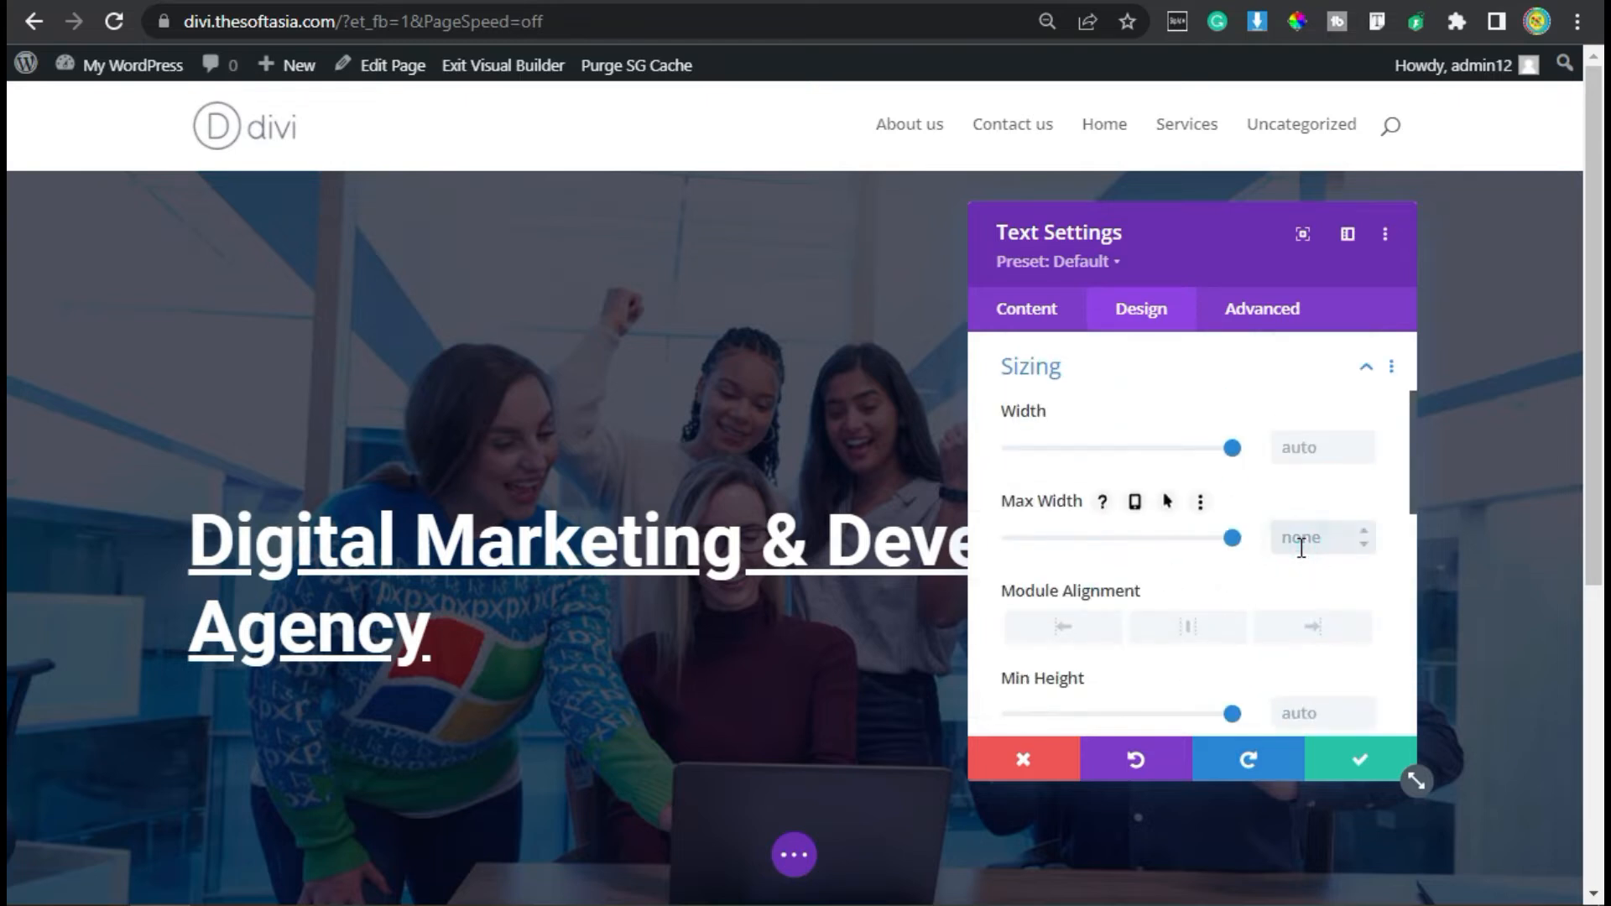
type("%")
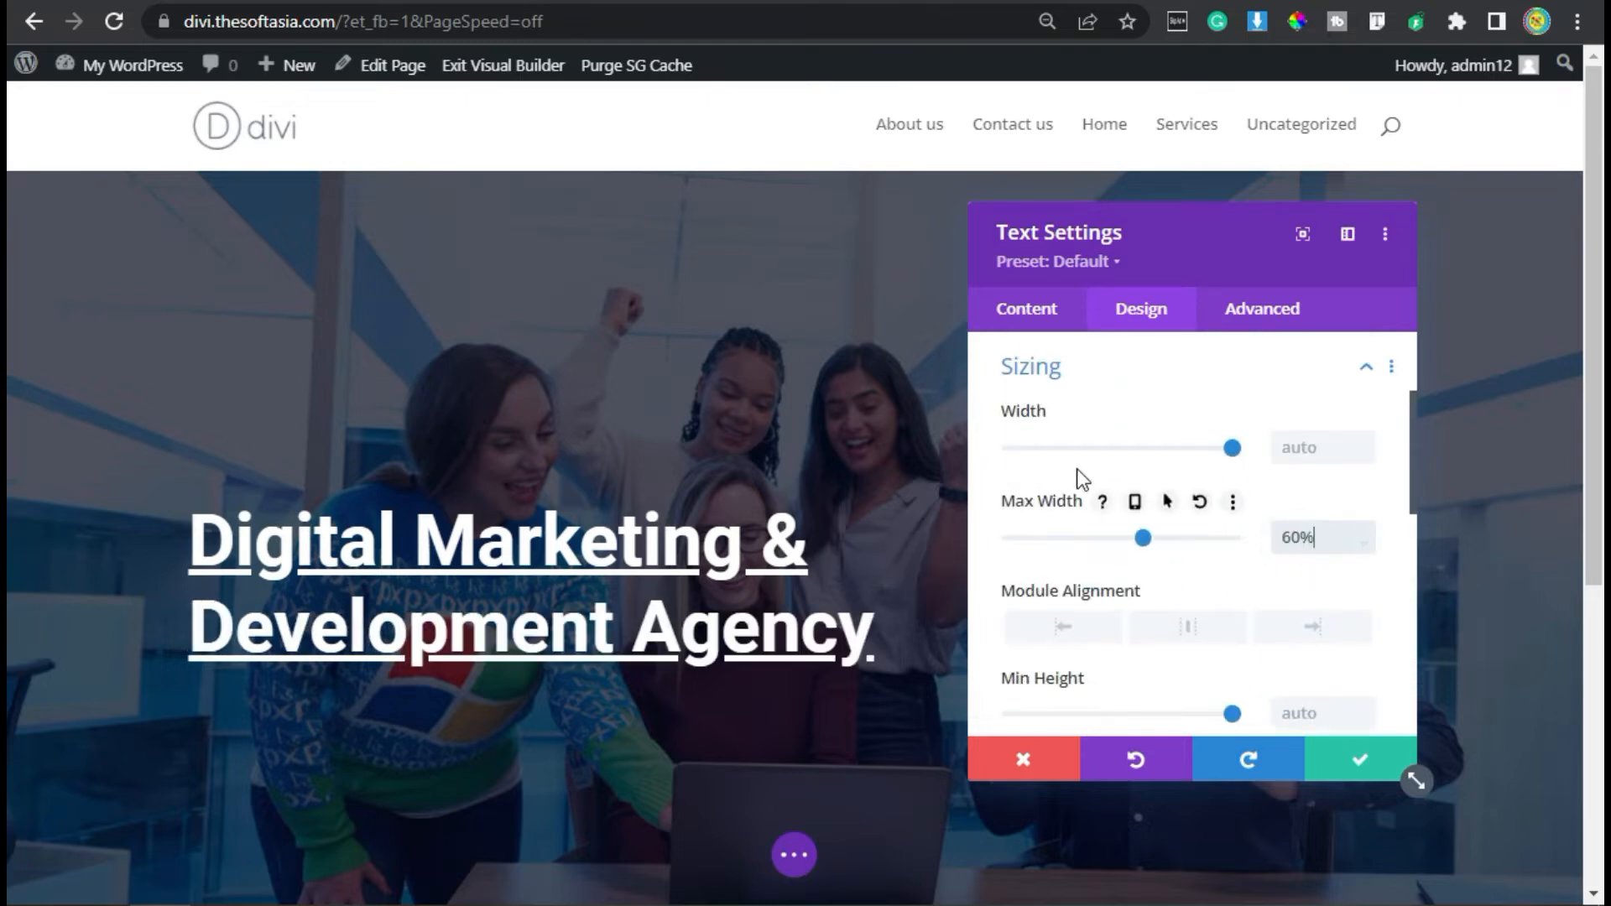
left_click(1100, 366)
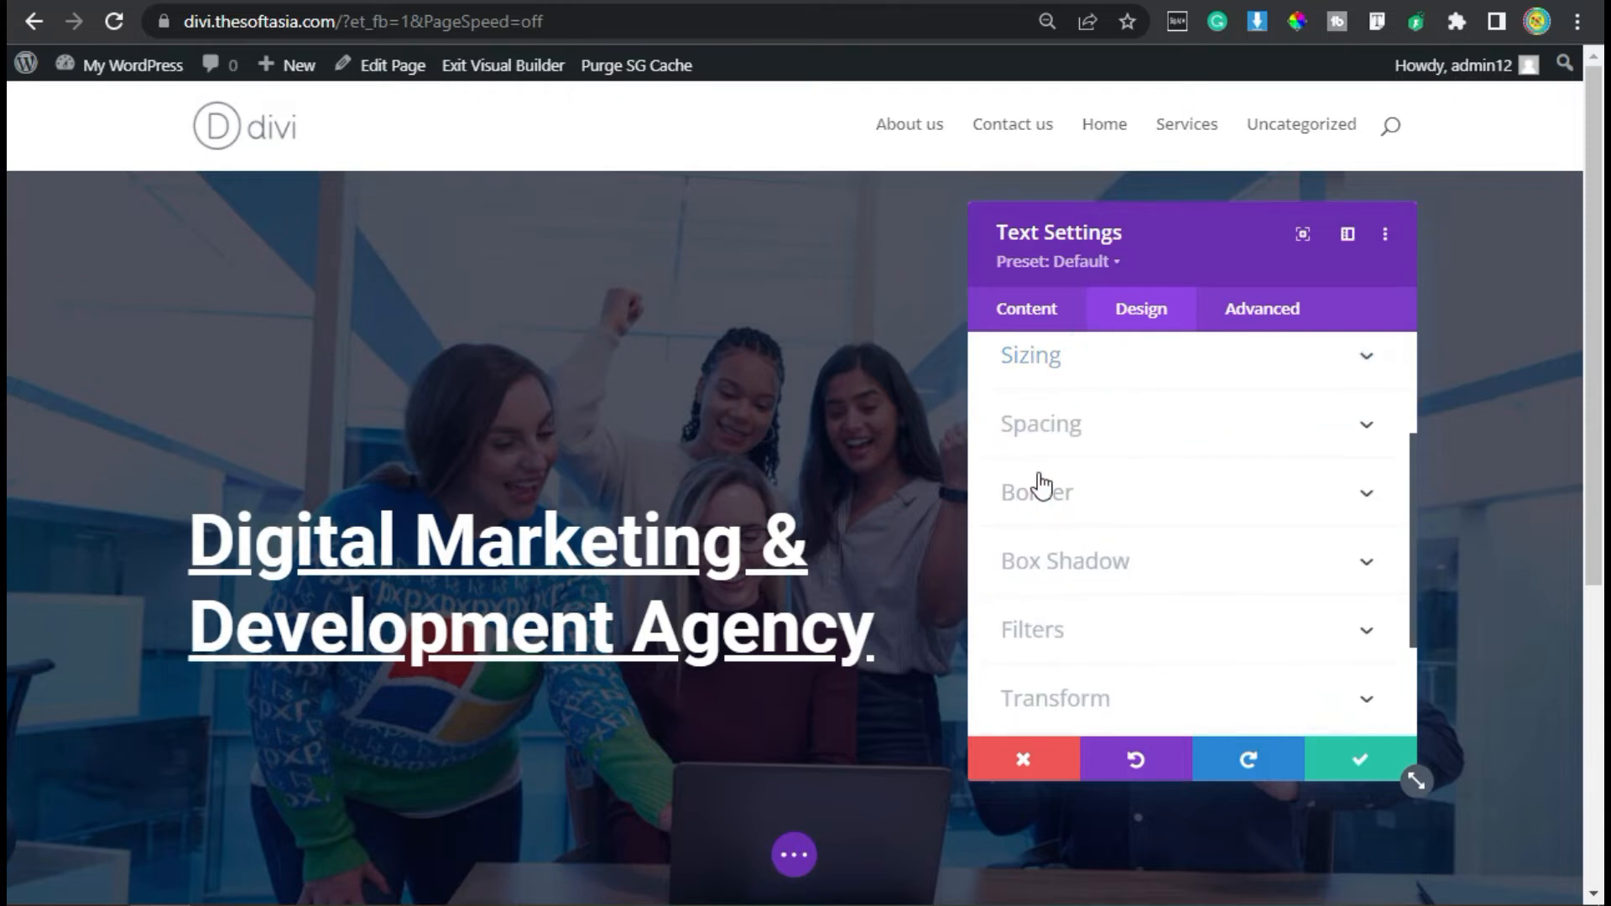
- Set the heading module's bottom margin to 10px
left_click(1052, 428)
left_click(1130, 437)
type("16px")
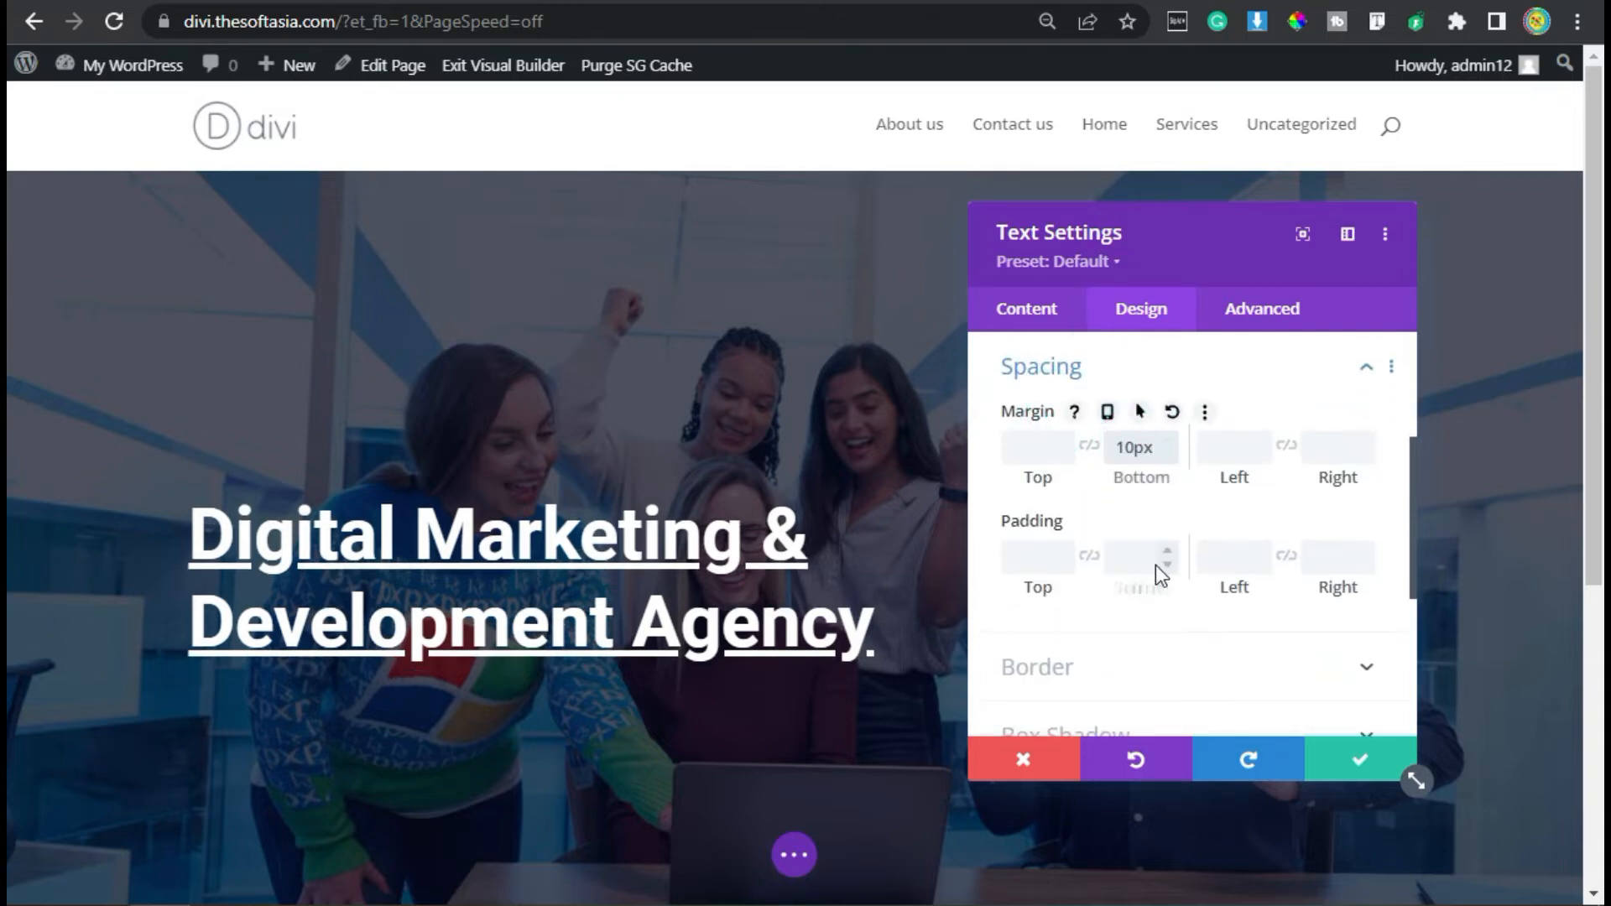
- Give the heading module a Fade animation and save its settings
scroll(1140, 571, "down", 4)
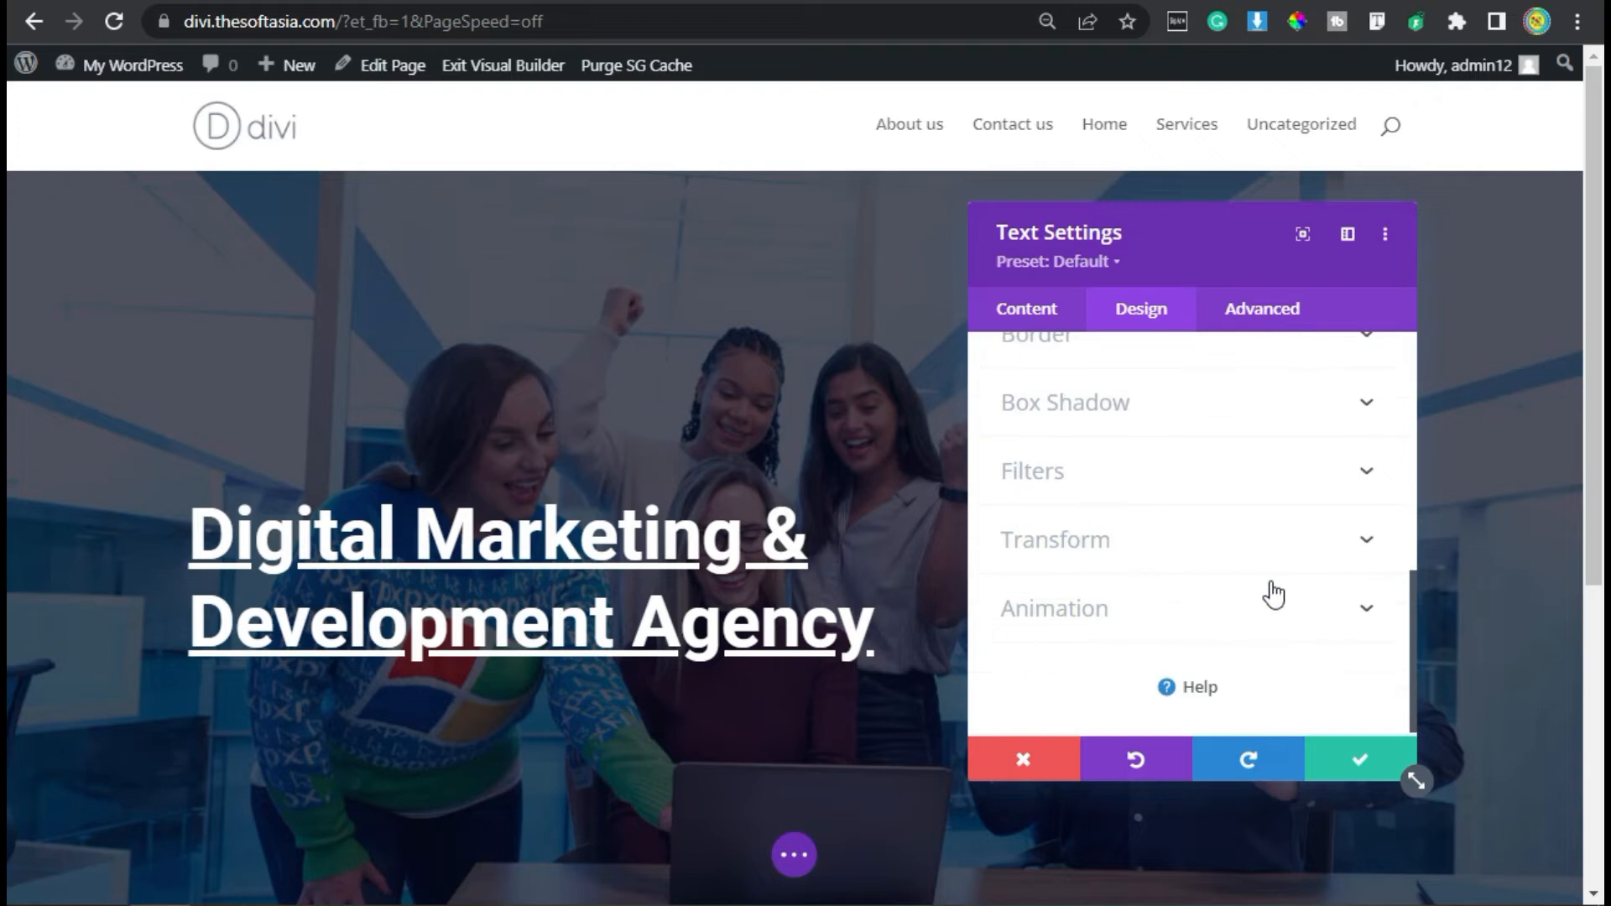
left_click(1042, 612)
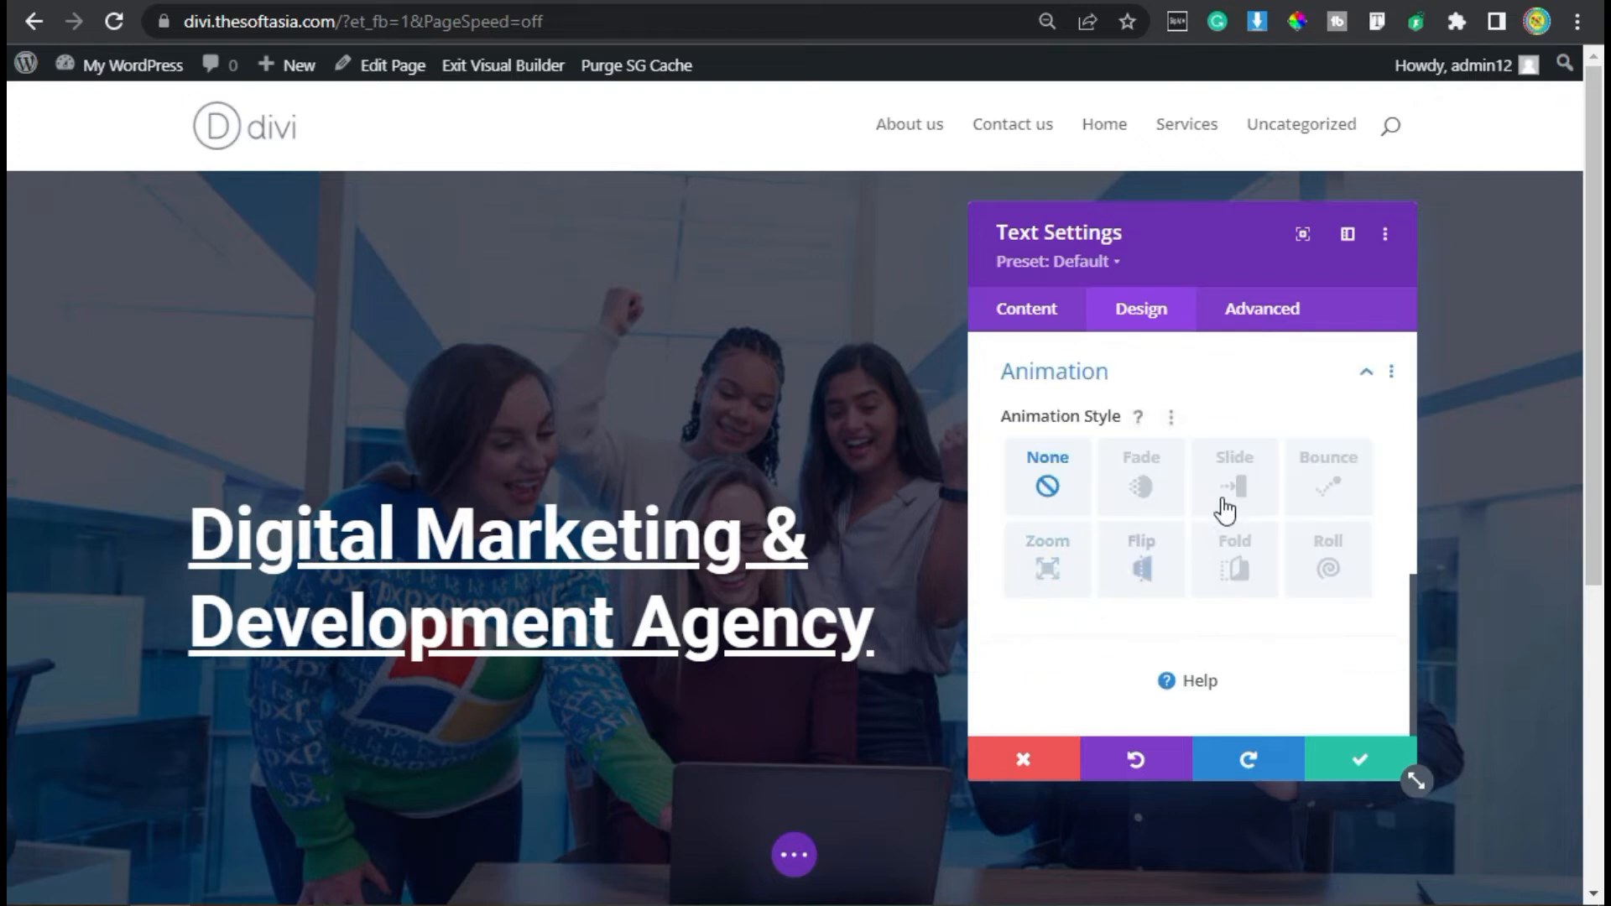
left_click(1136, 487)
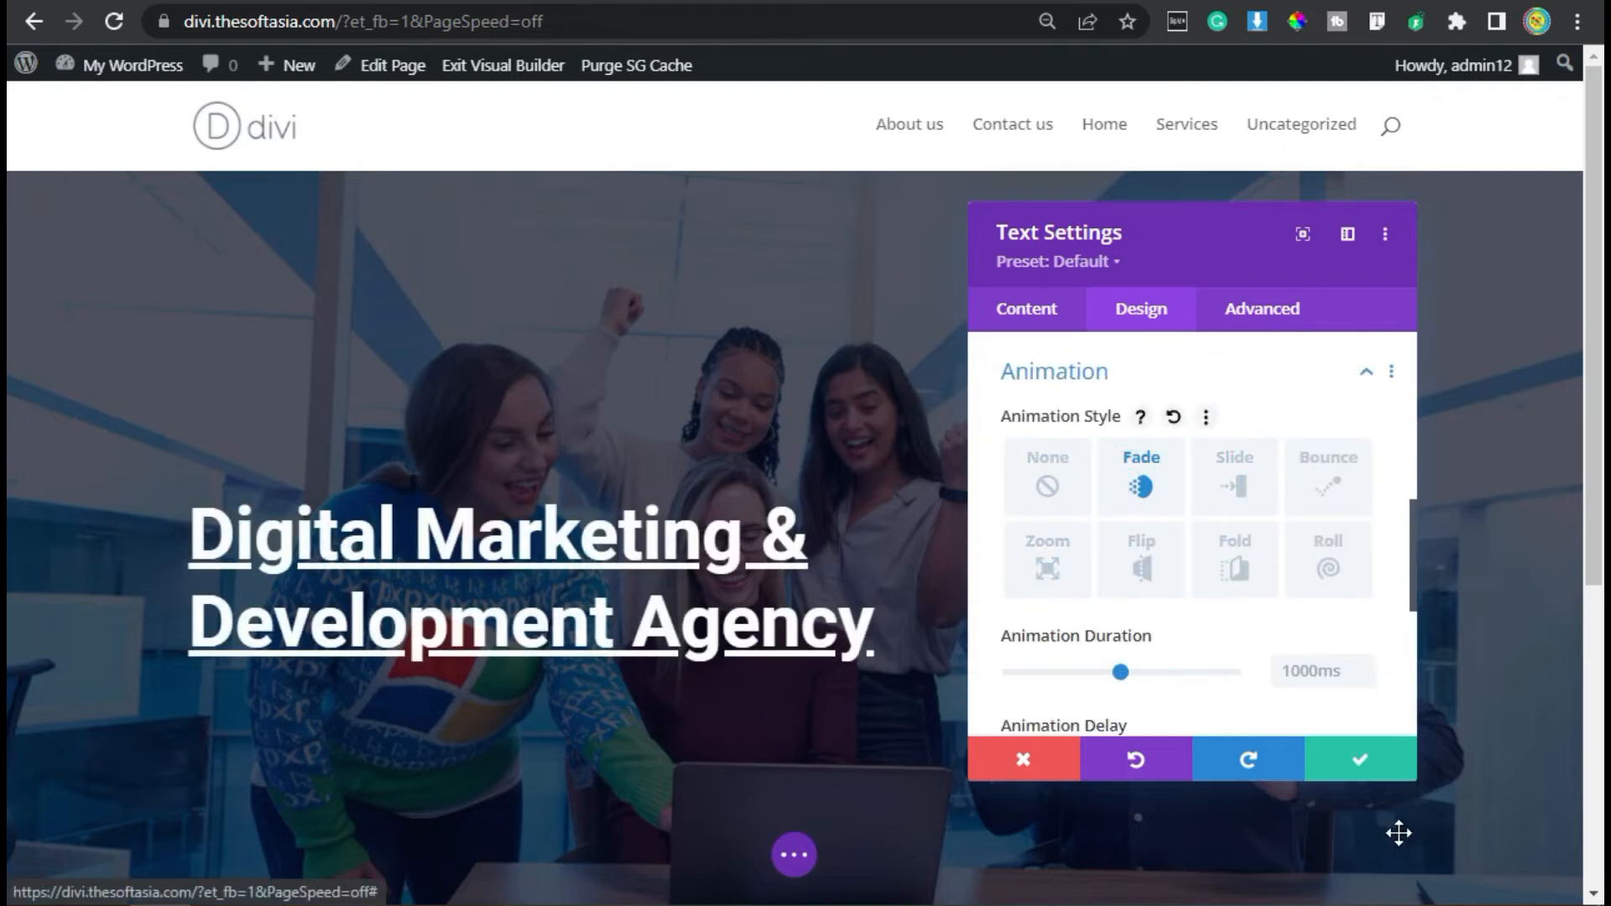
left_click(1359, 760)
- Insert a new Text module directly below the heading in the same column
scroll(687, 537, "down", 4)
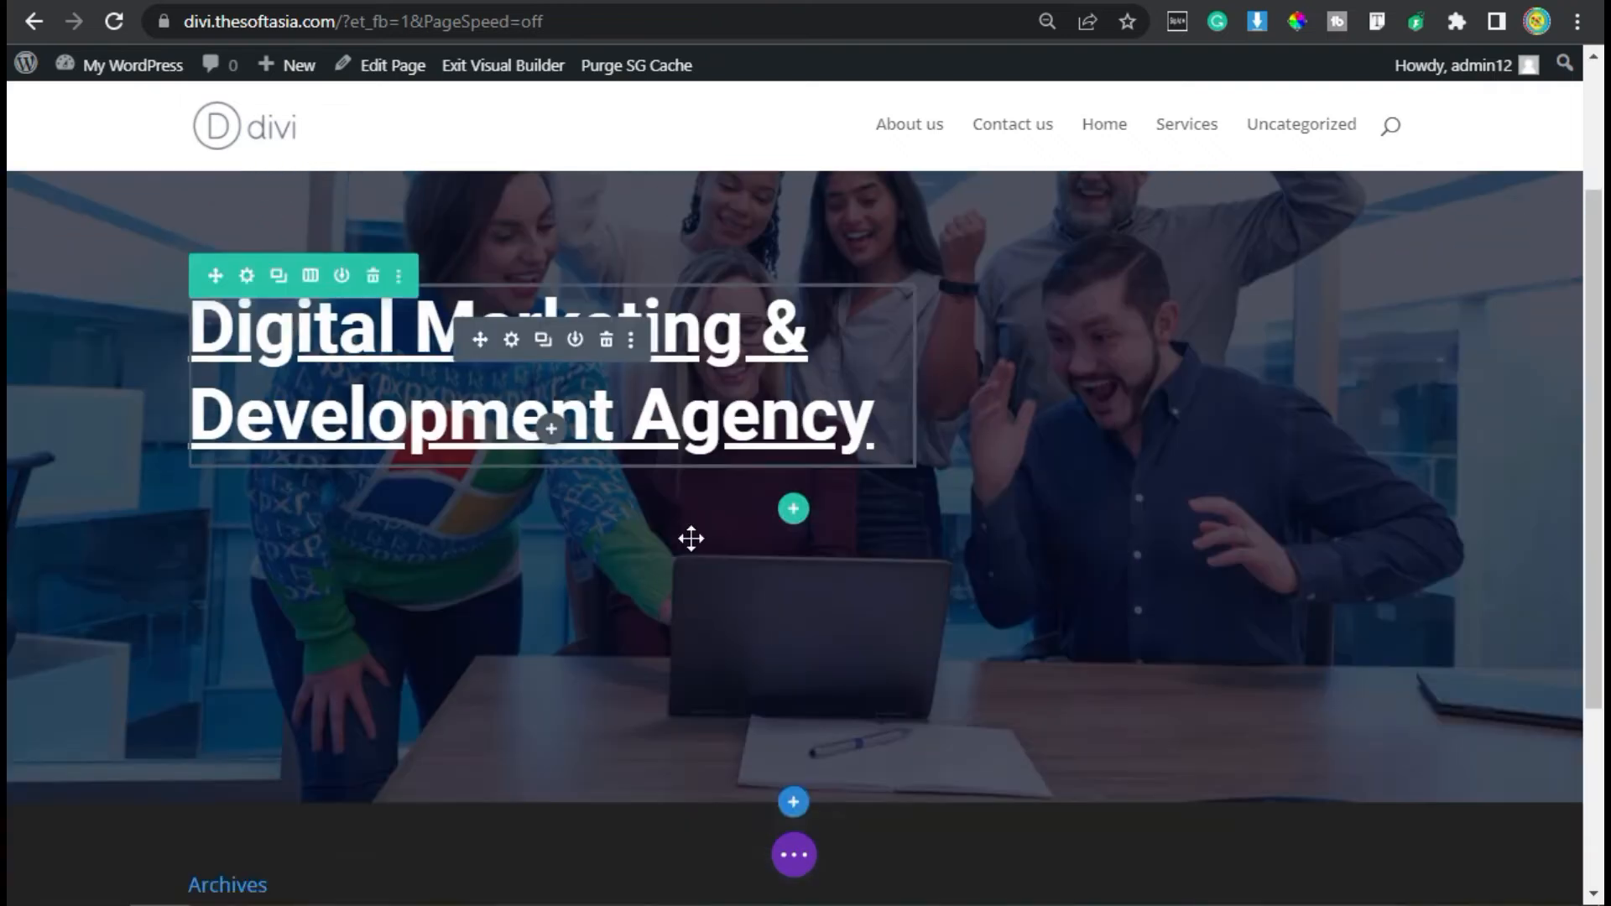
left_click(553, 270)
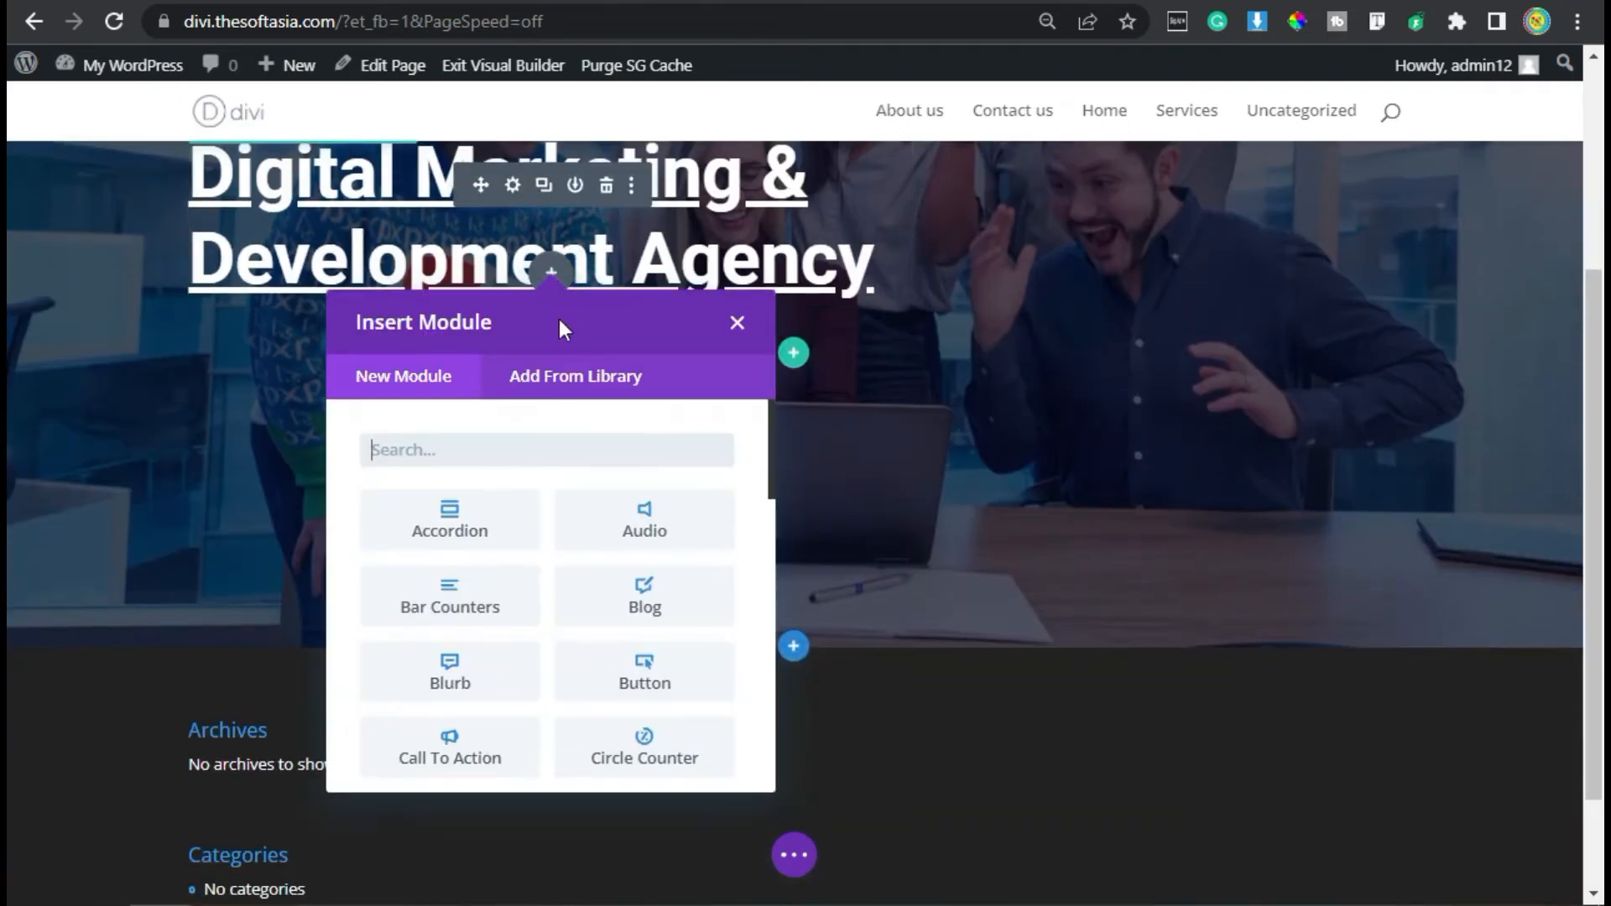
type("text")
left_click(471, 505)
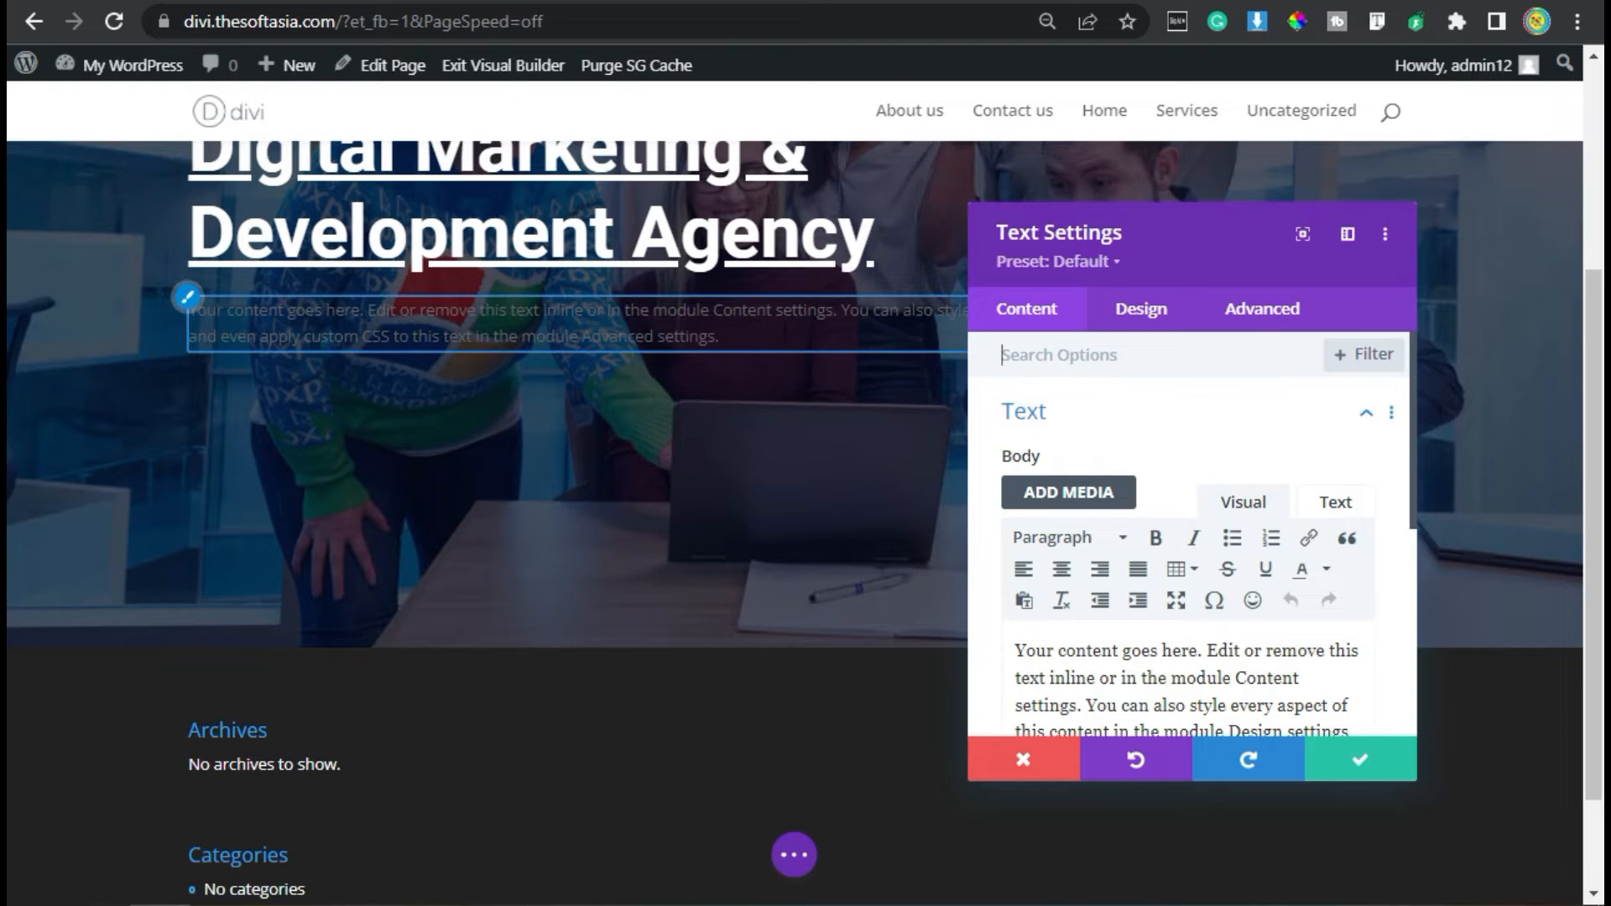
- Replace the new module's placeholder body with the copied description starting "The #1 digital marketing agency for small businesses, agencies, and enterprises"
scroll(1097, 644, "down", 2)
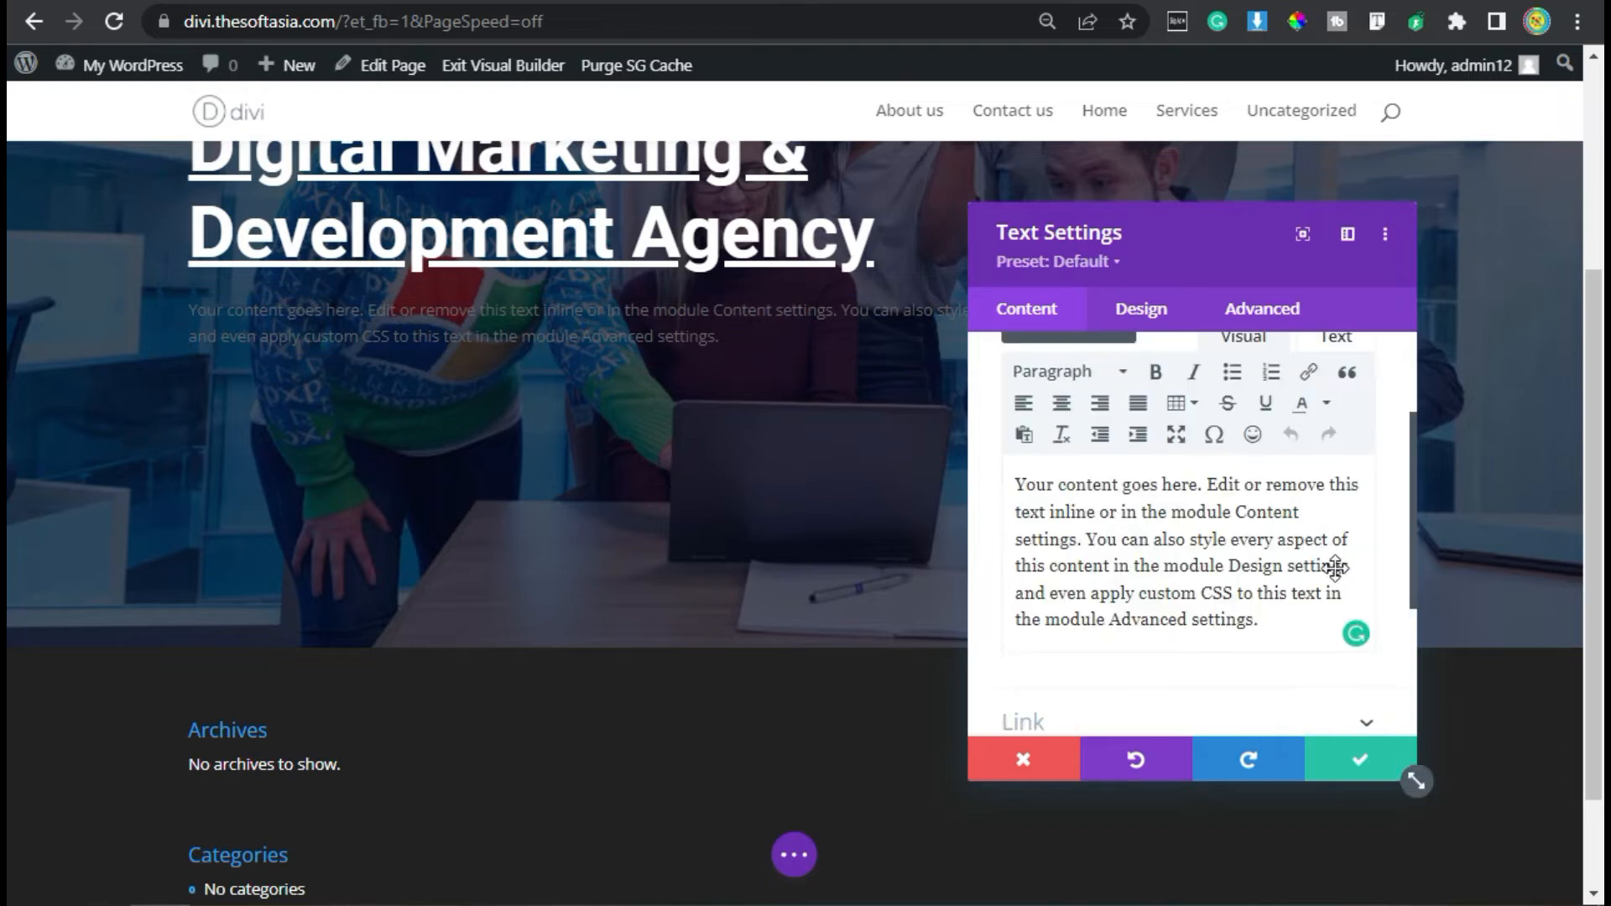
key("ctrl+a")
type("The #1 digital marketing agency for small businesses, agencies, and enterprises. Our approach is rooted in digital marketing, and we use our expertise to create.")
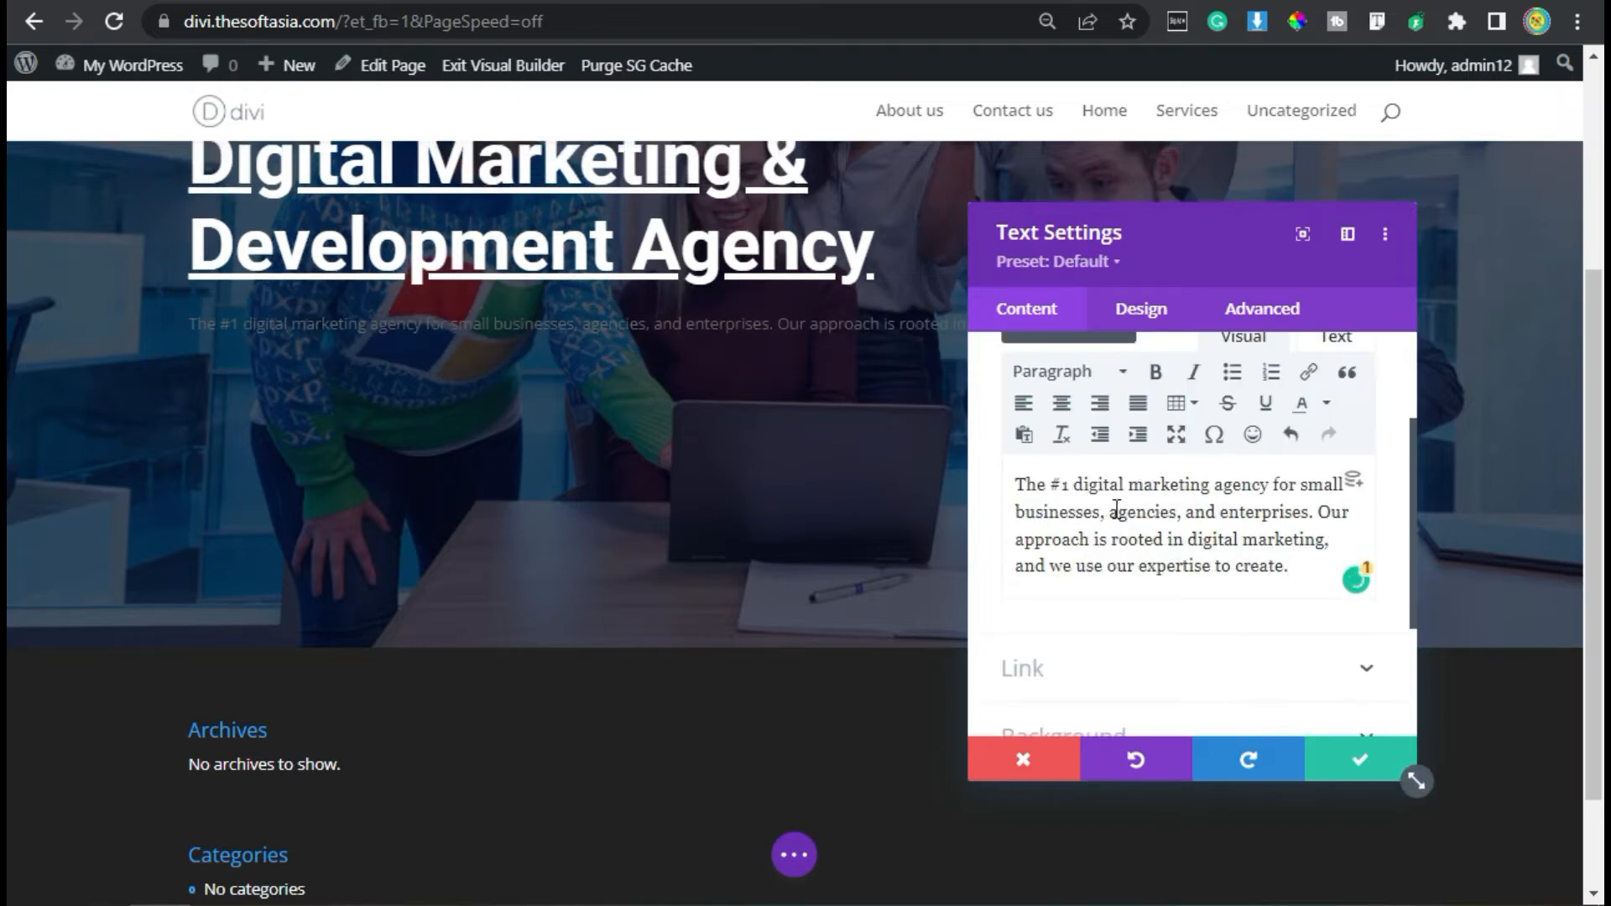
- Set the description text's font to Roboto and its color to white (#FFFFFF)
left_click(1154, 310)
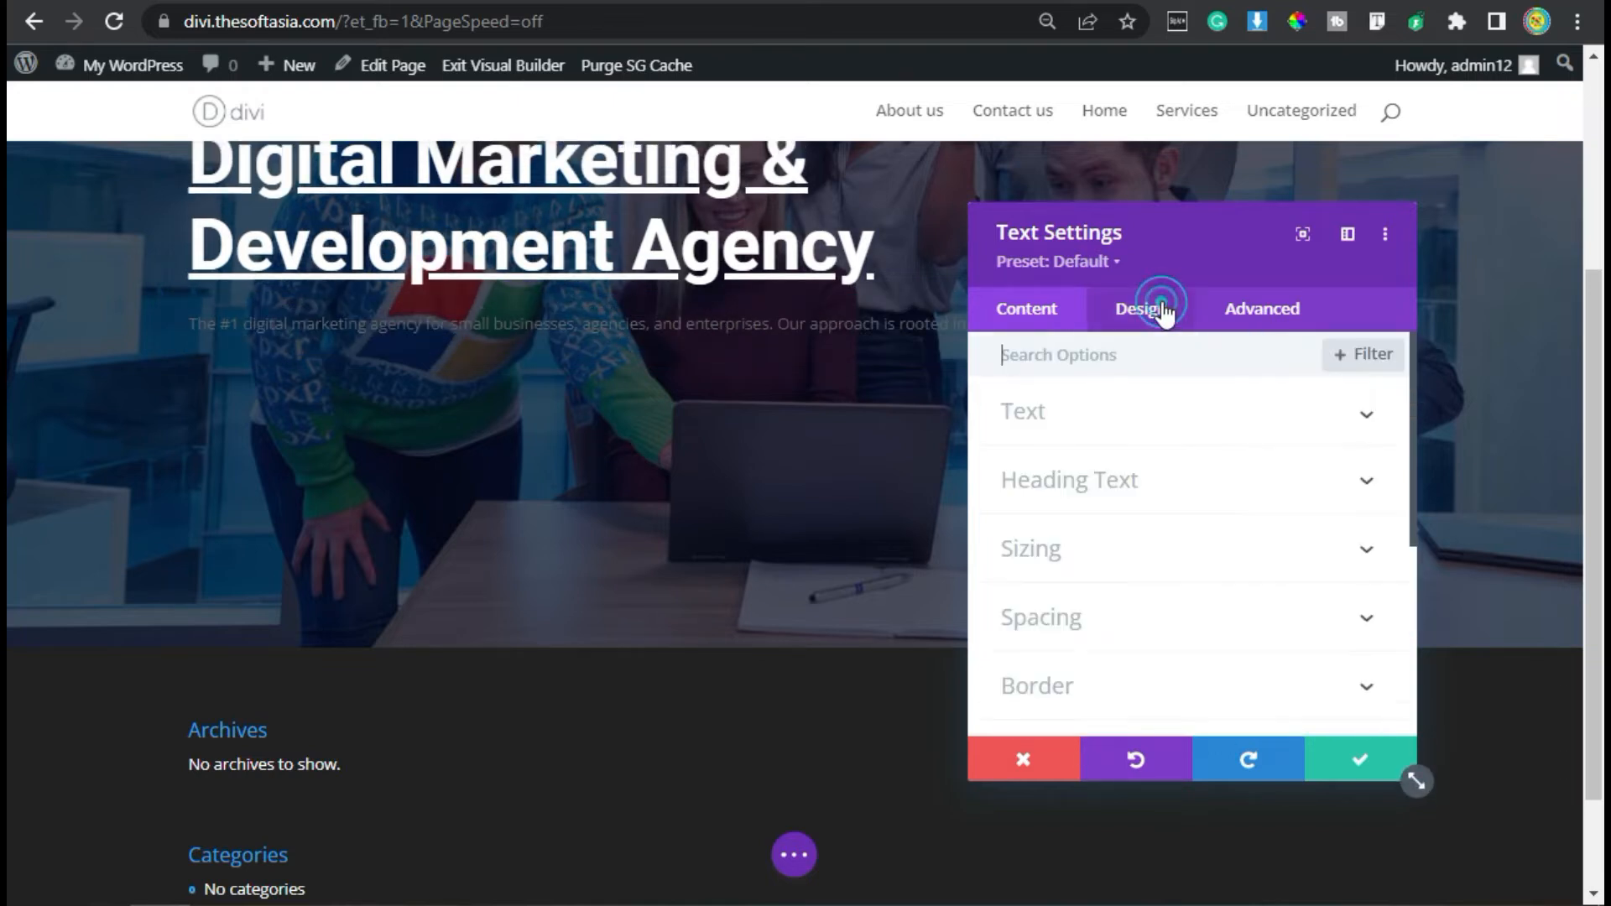
left_click(1070, 427)
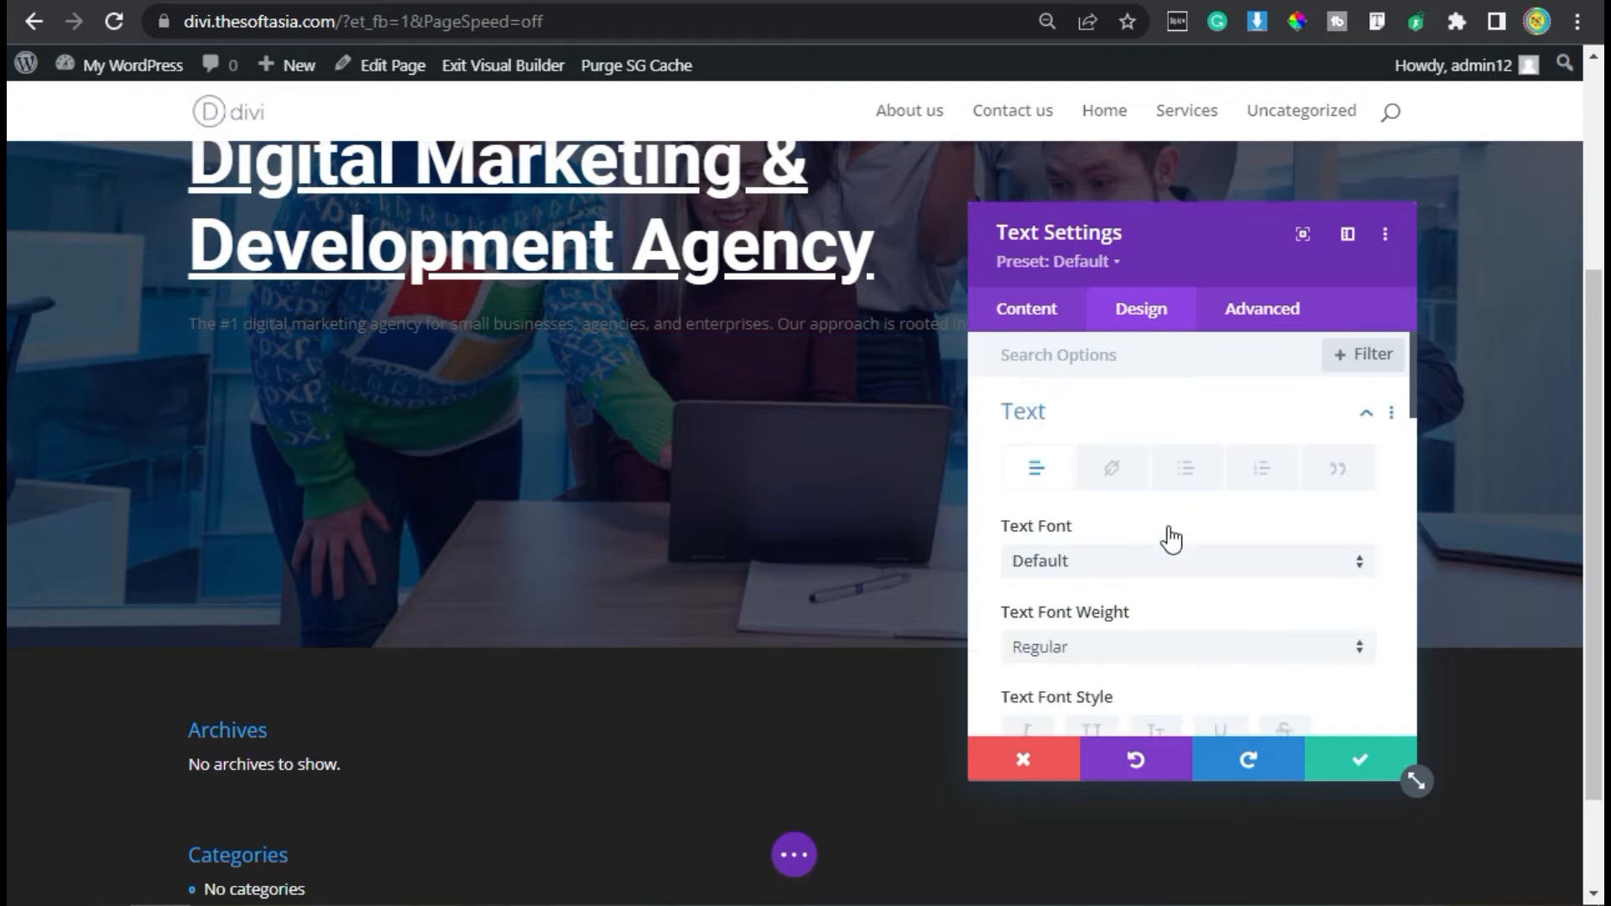
left_click(1064, 568)
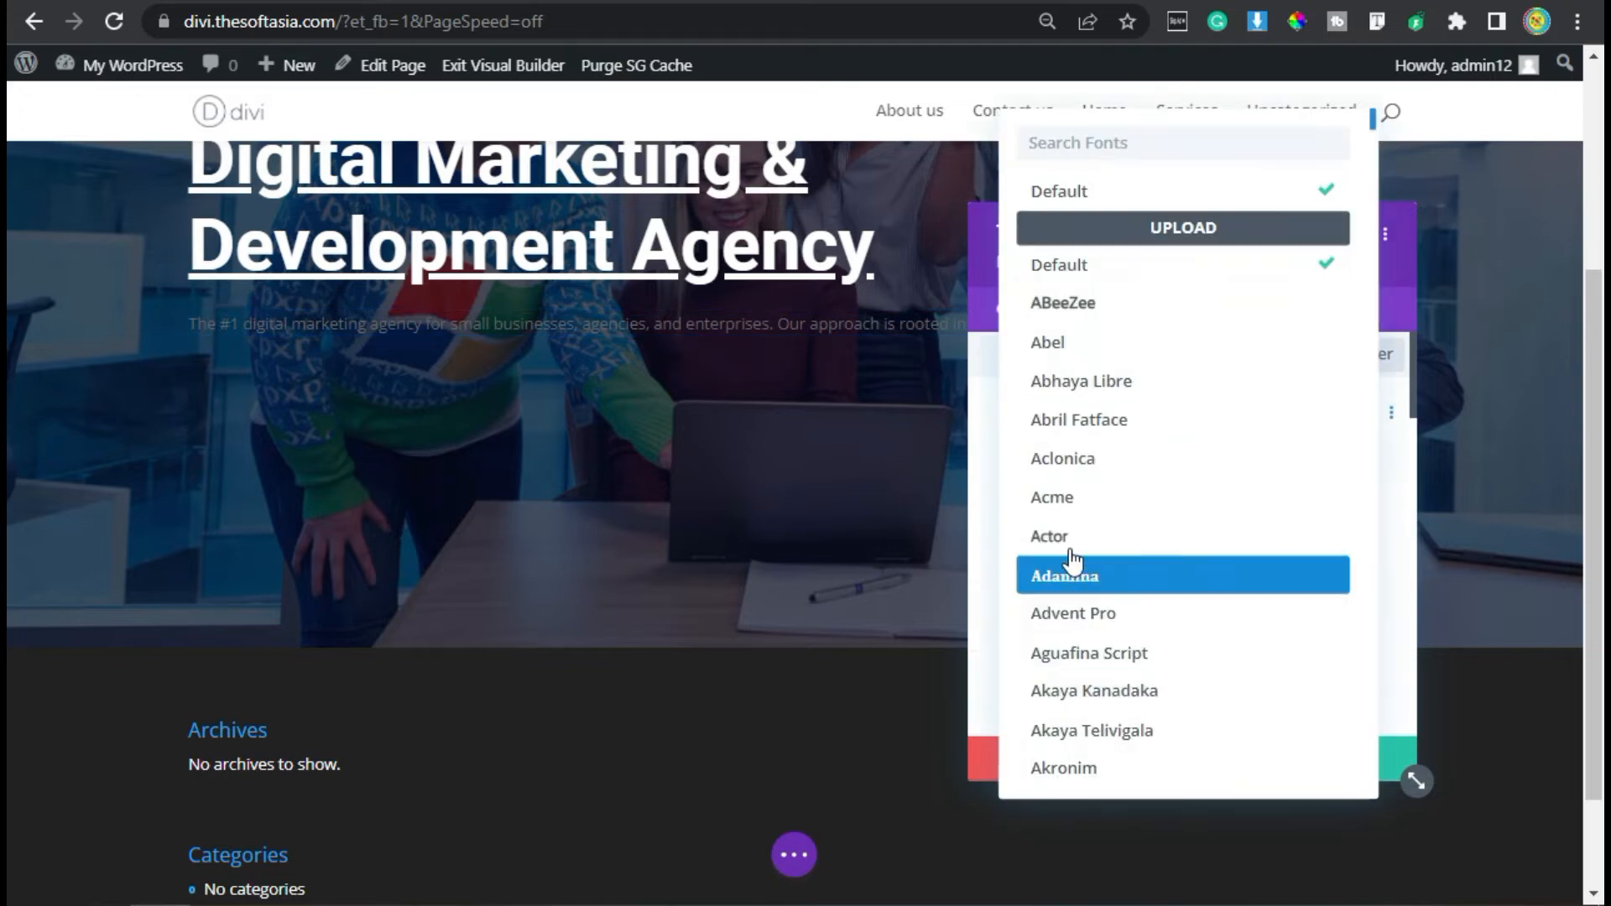
type("roboto")
left_click(1118, 200)
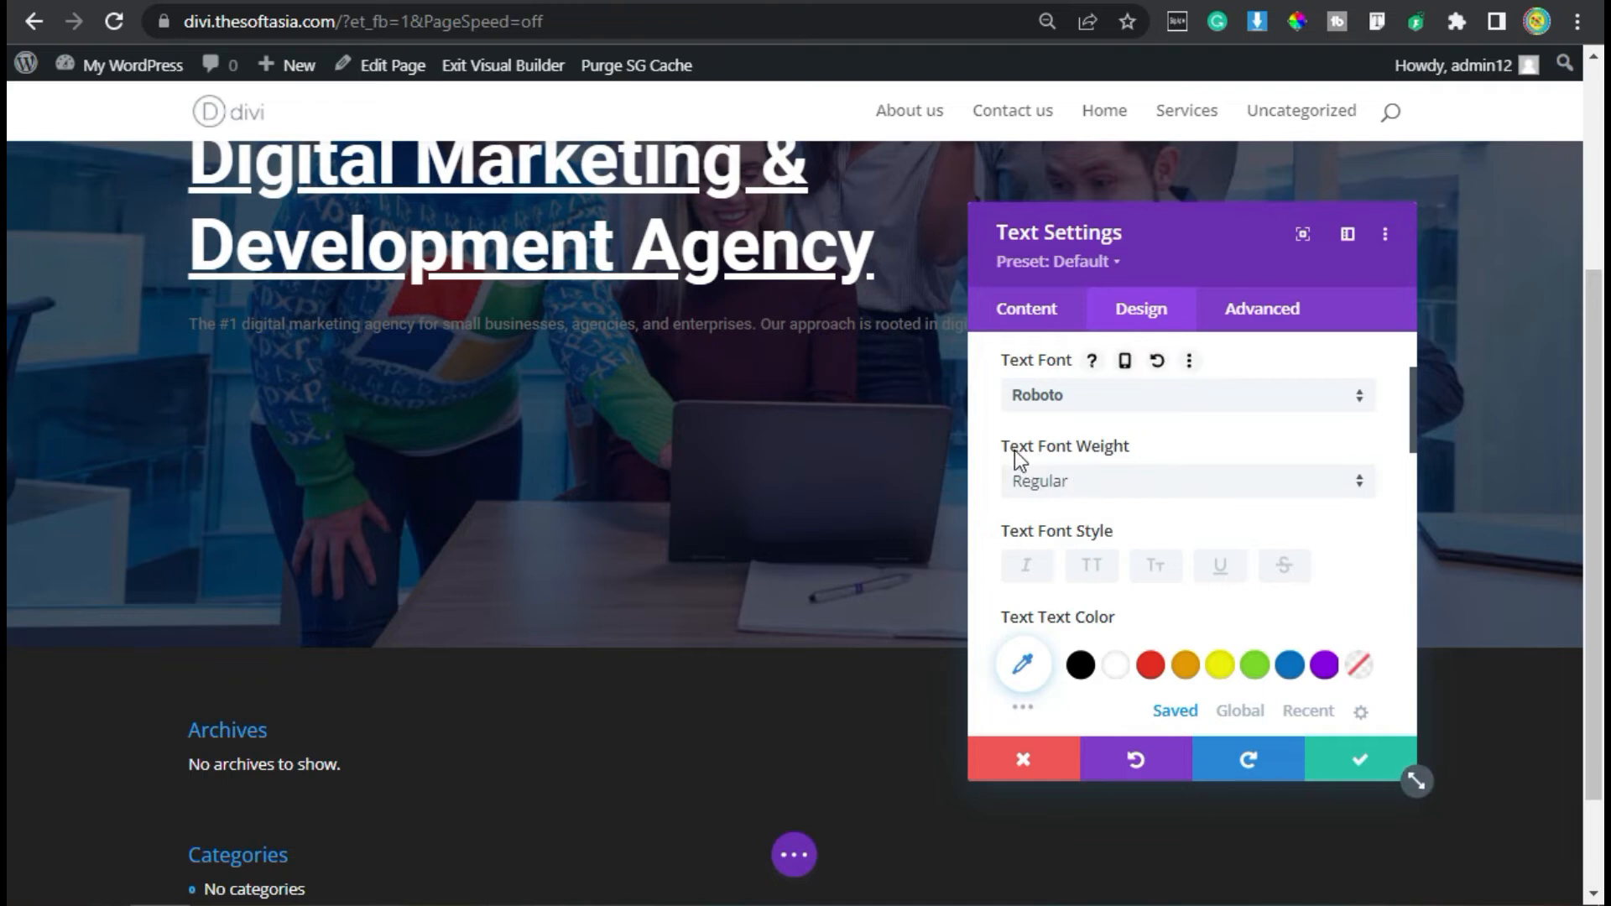
scroll(1106, 464, "down", 2)
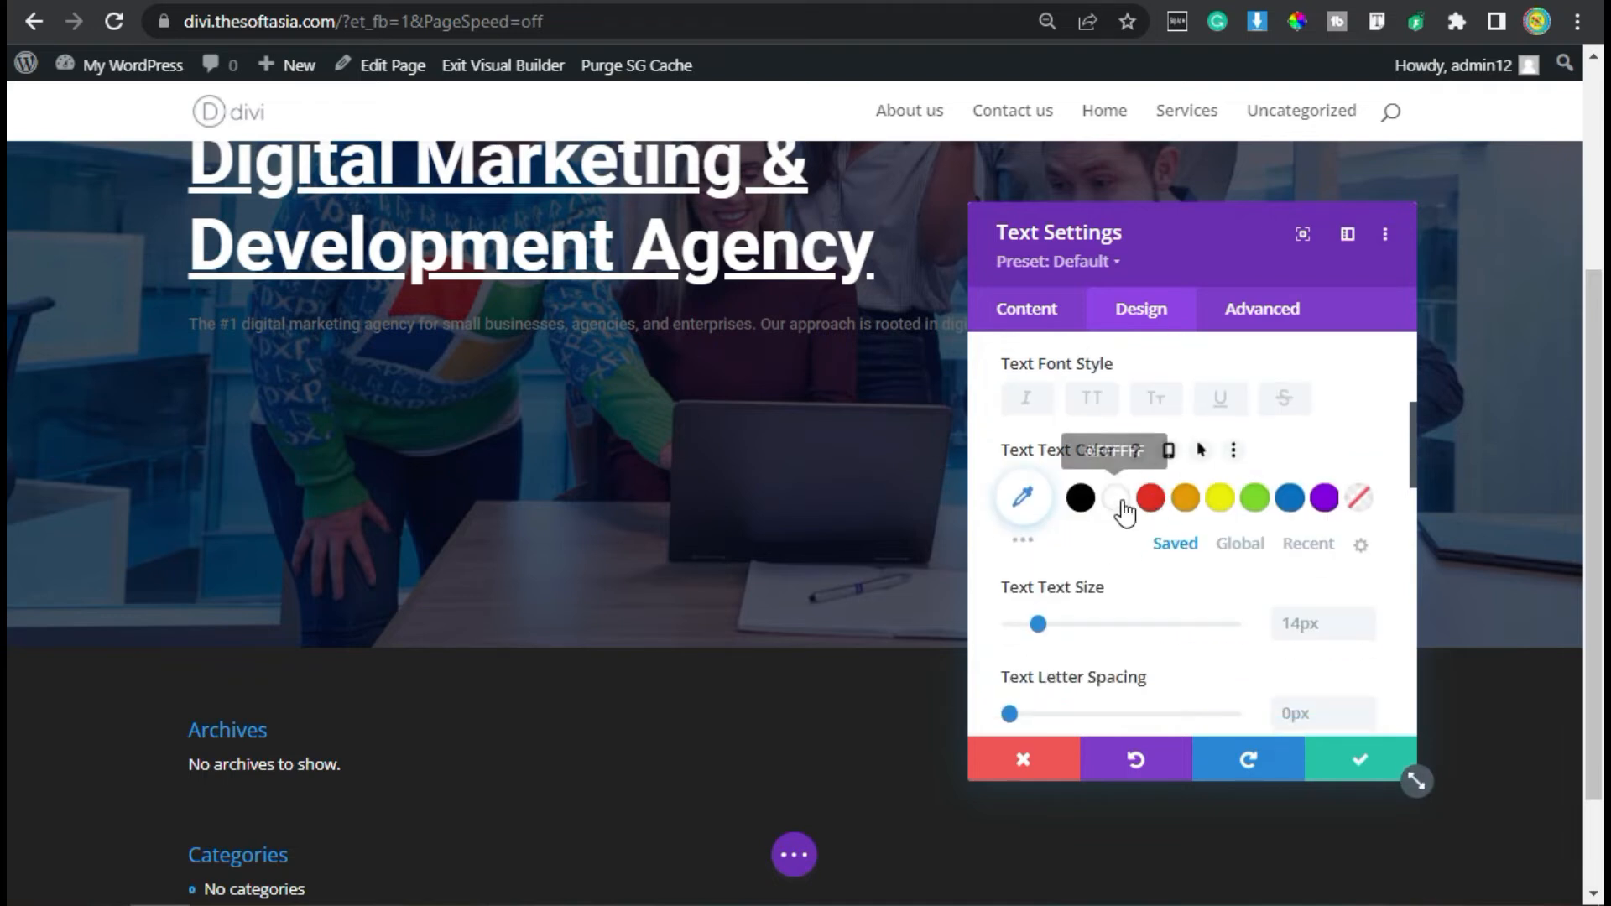
left_click(1118, 502)
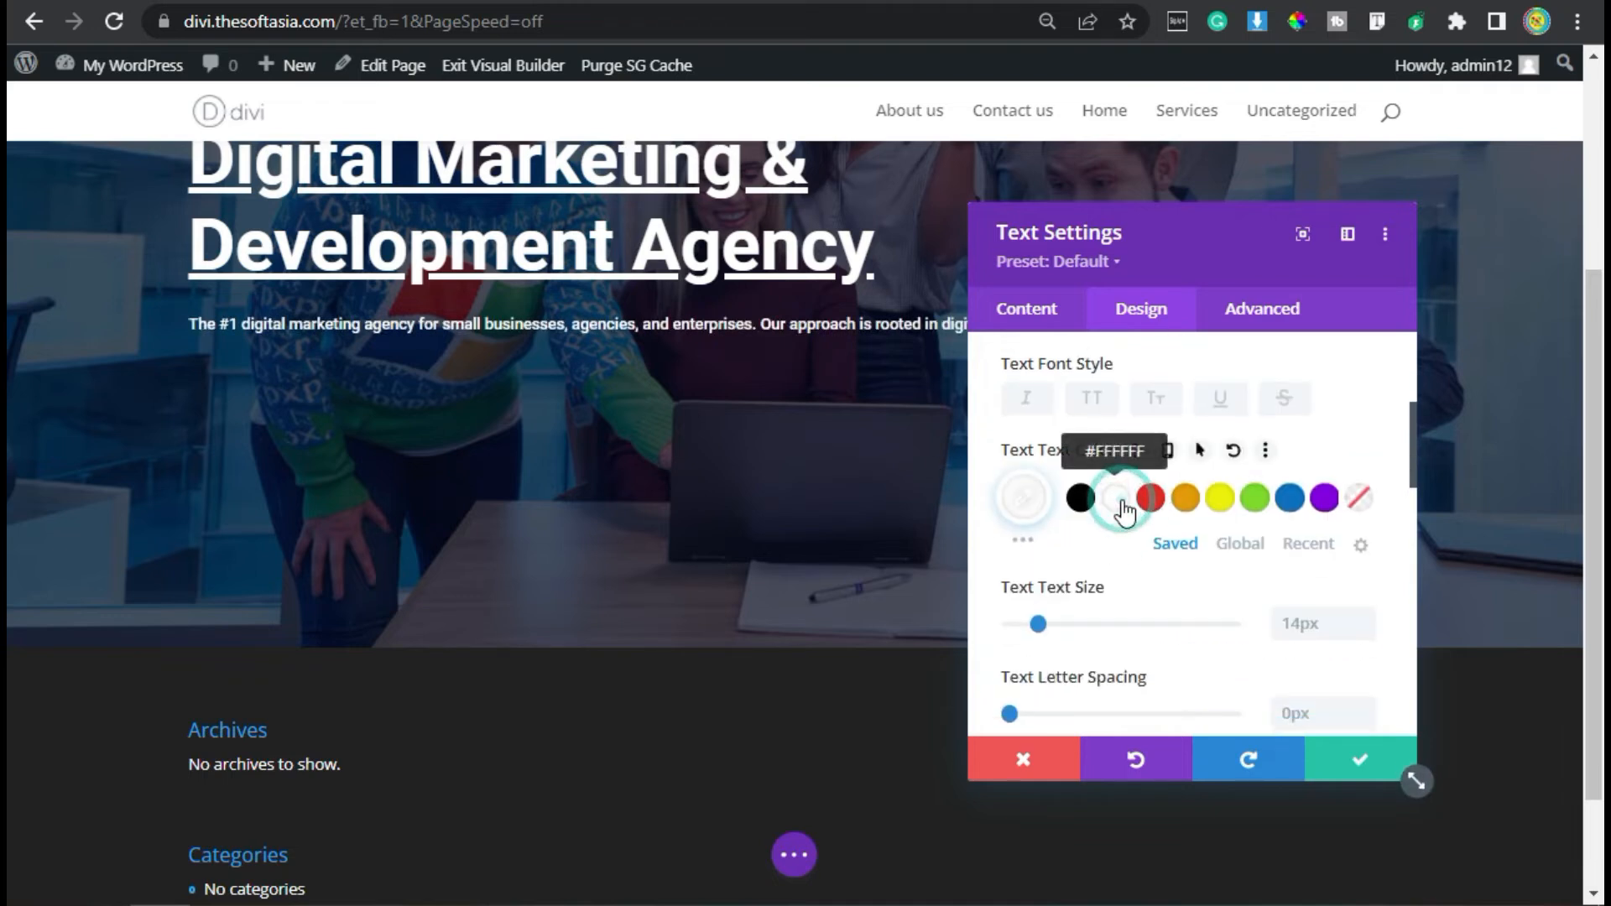
- Increase the description's text size slightly and set its line height to 1.5em
left_click(1365, 619)
scroll(1121, 596, "down", 4)
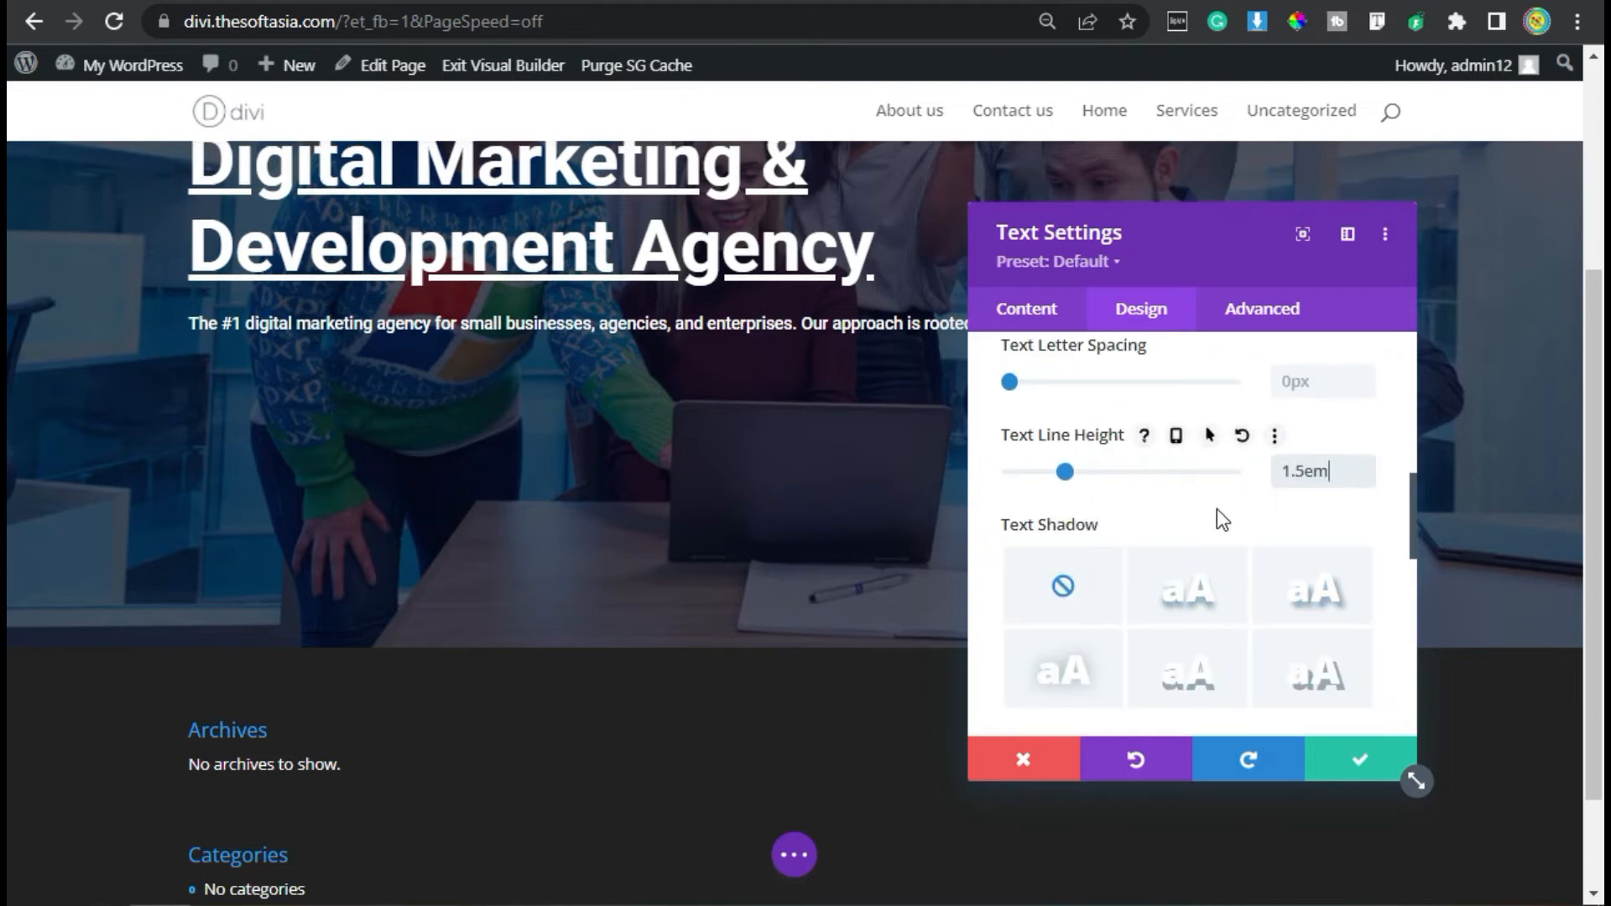
- Reduce the description module's maximum width so its text wraps onto two lines at about the heading's width
scroll(1216, 512, "down", 6)
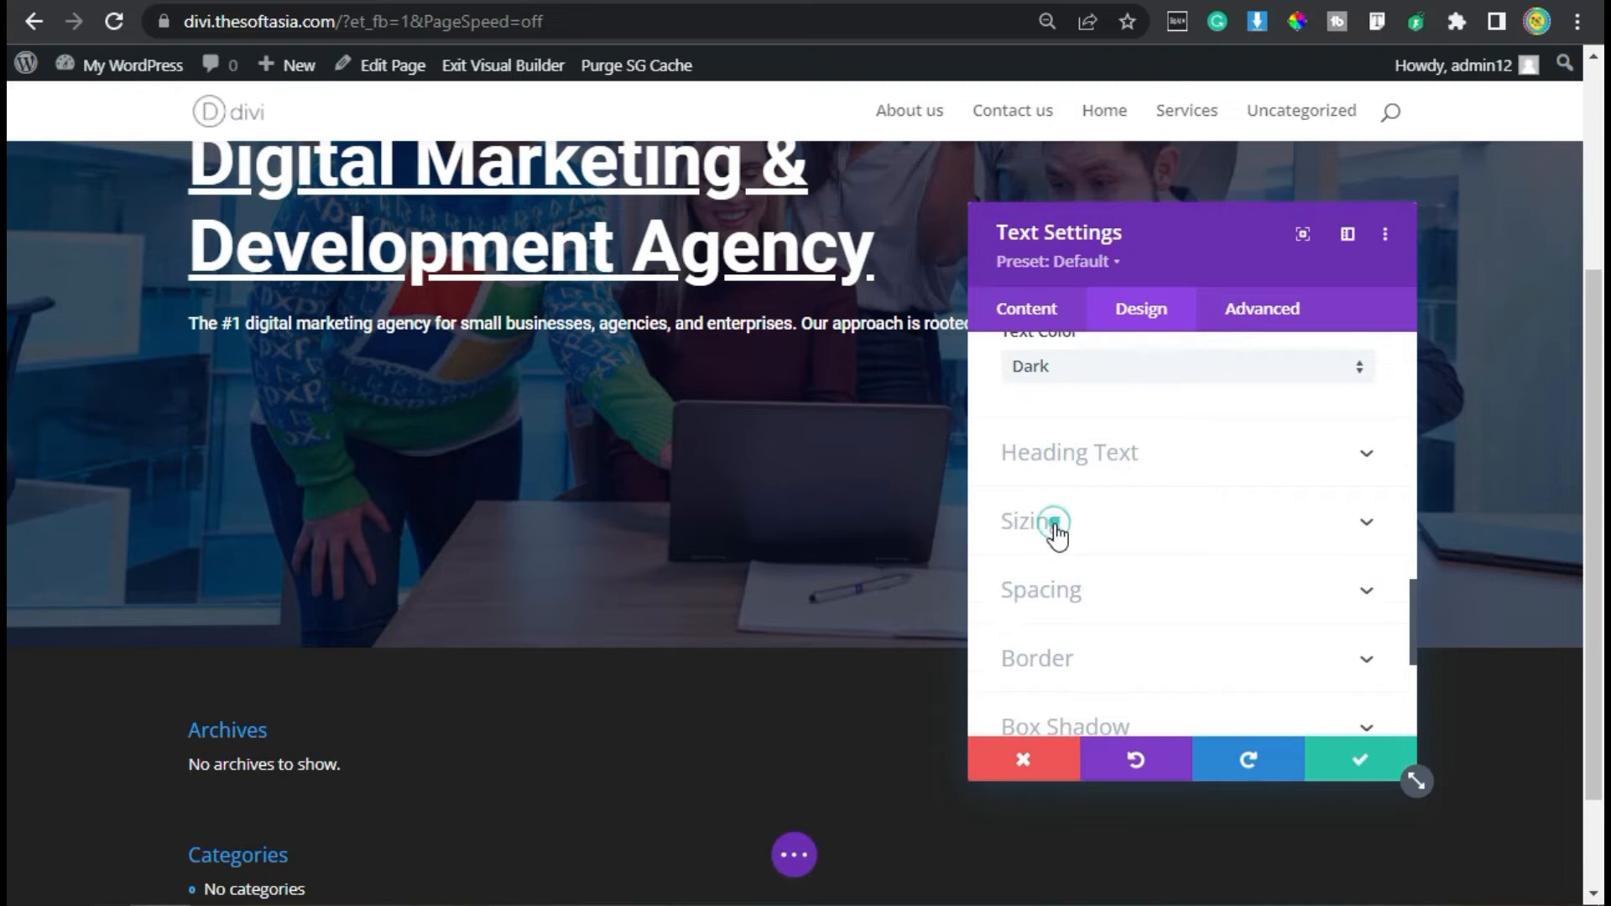
left_click(1056, 532)
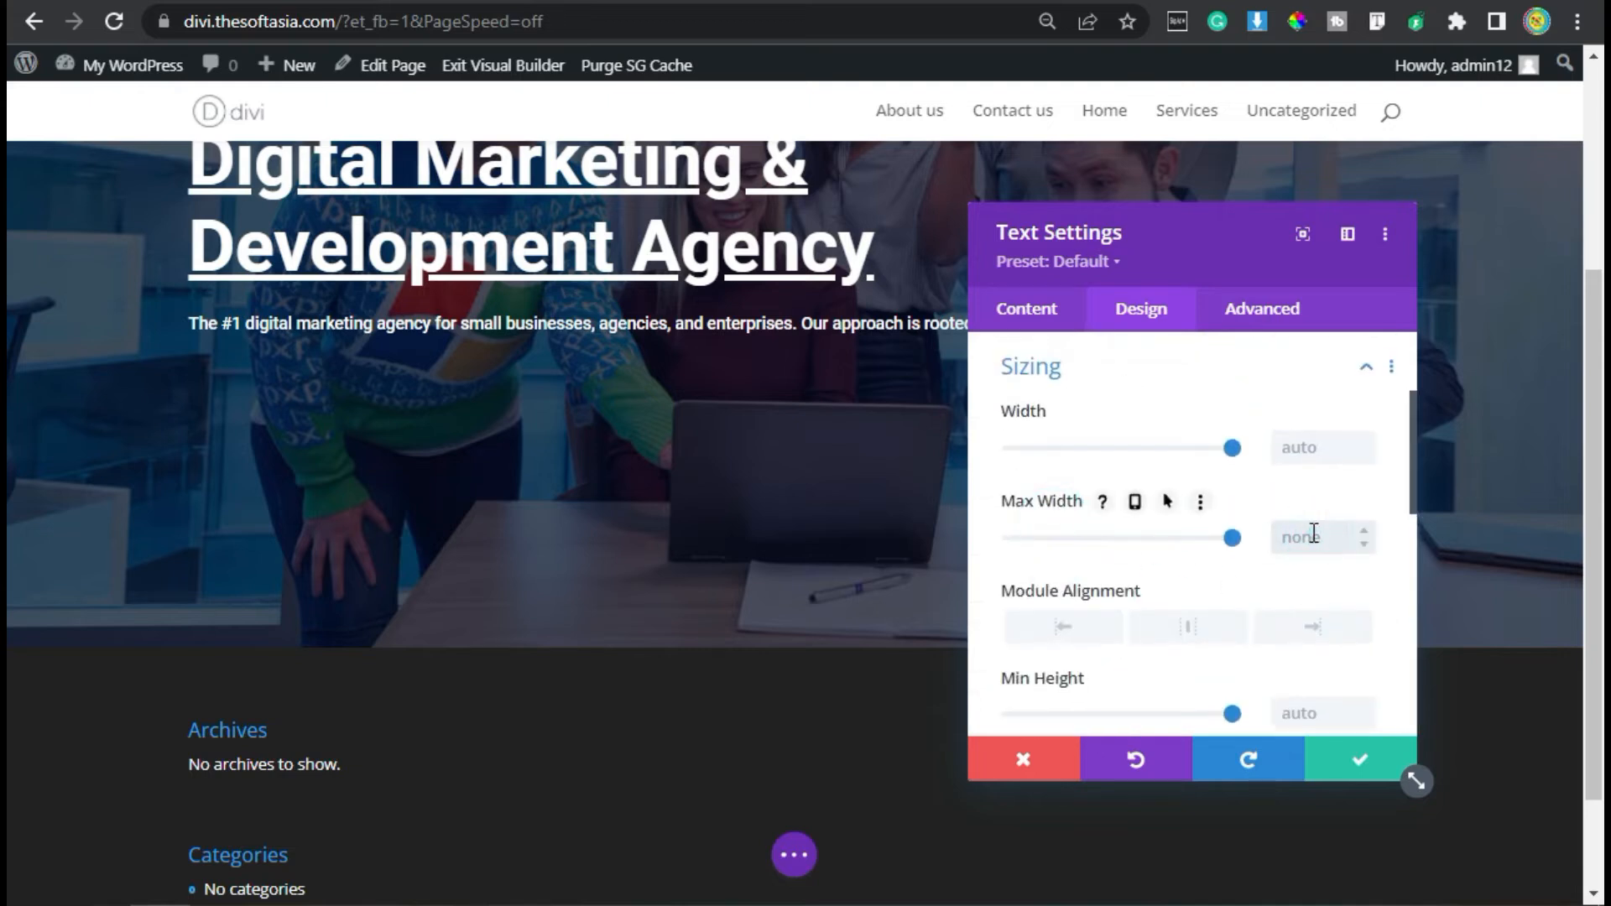
scroll(1180, 579, "down", 8)
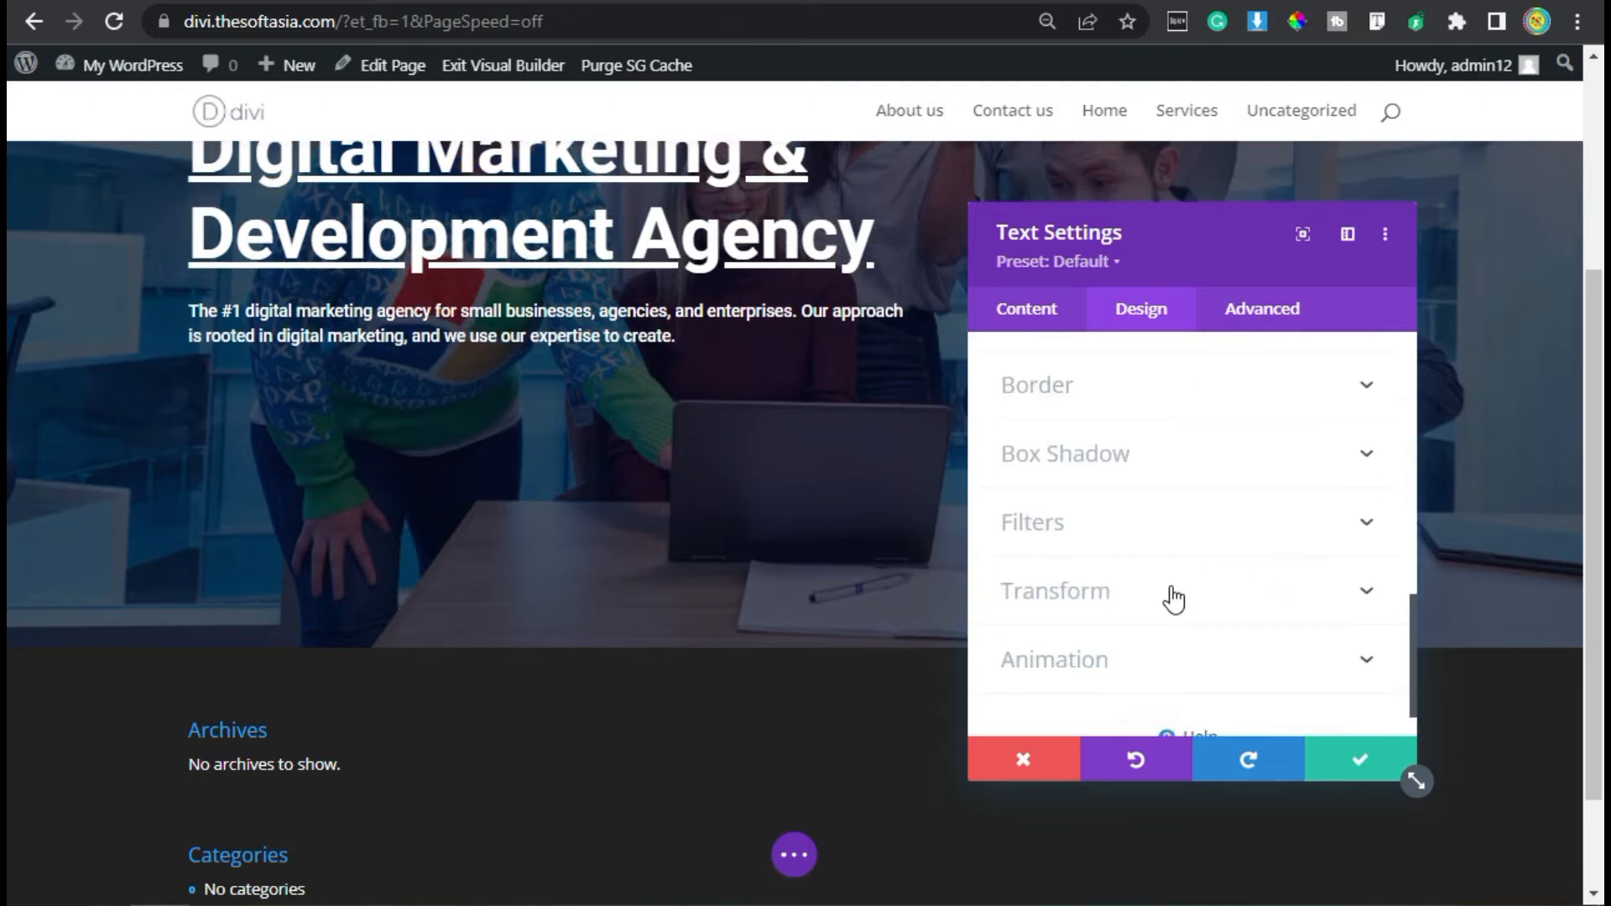
- Give the description module a Slide animation with direction Up and save its settings
left_click(1132, 610)
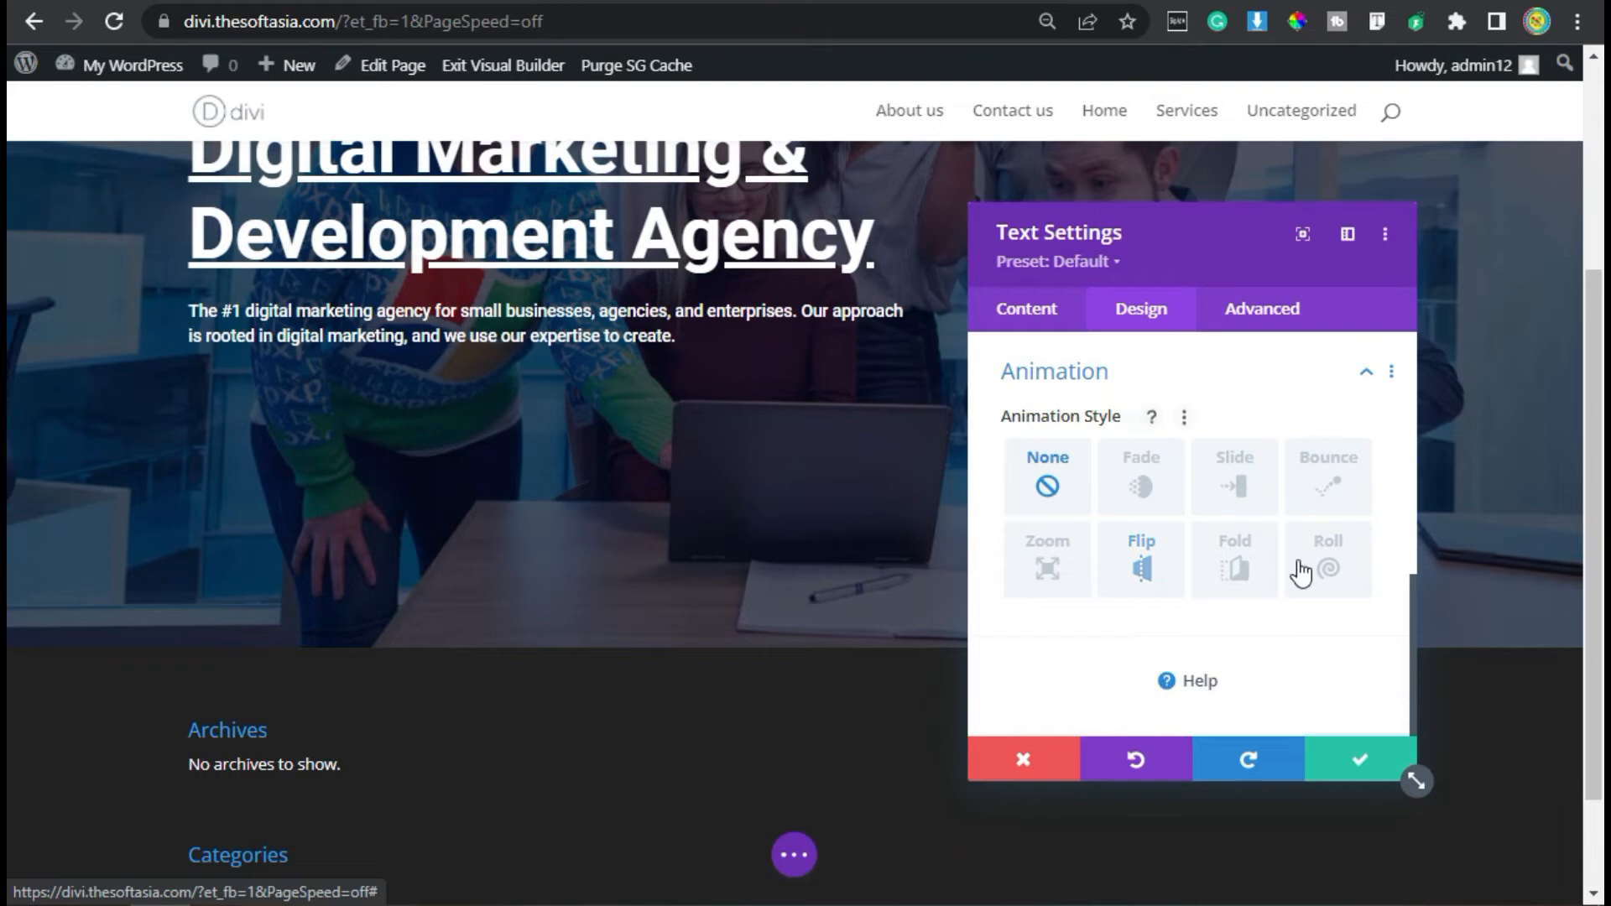
left_click(1218, 493)
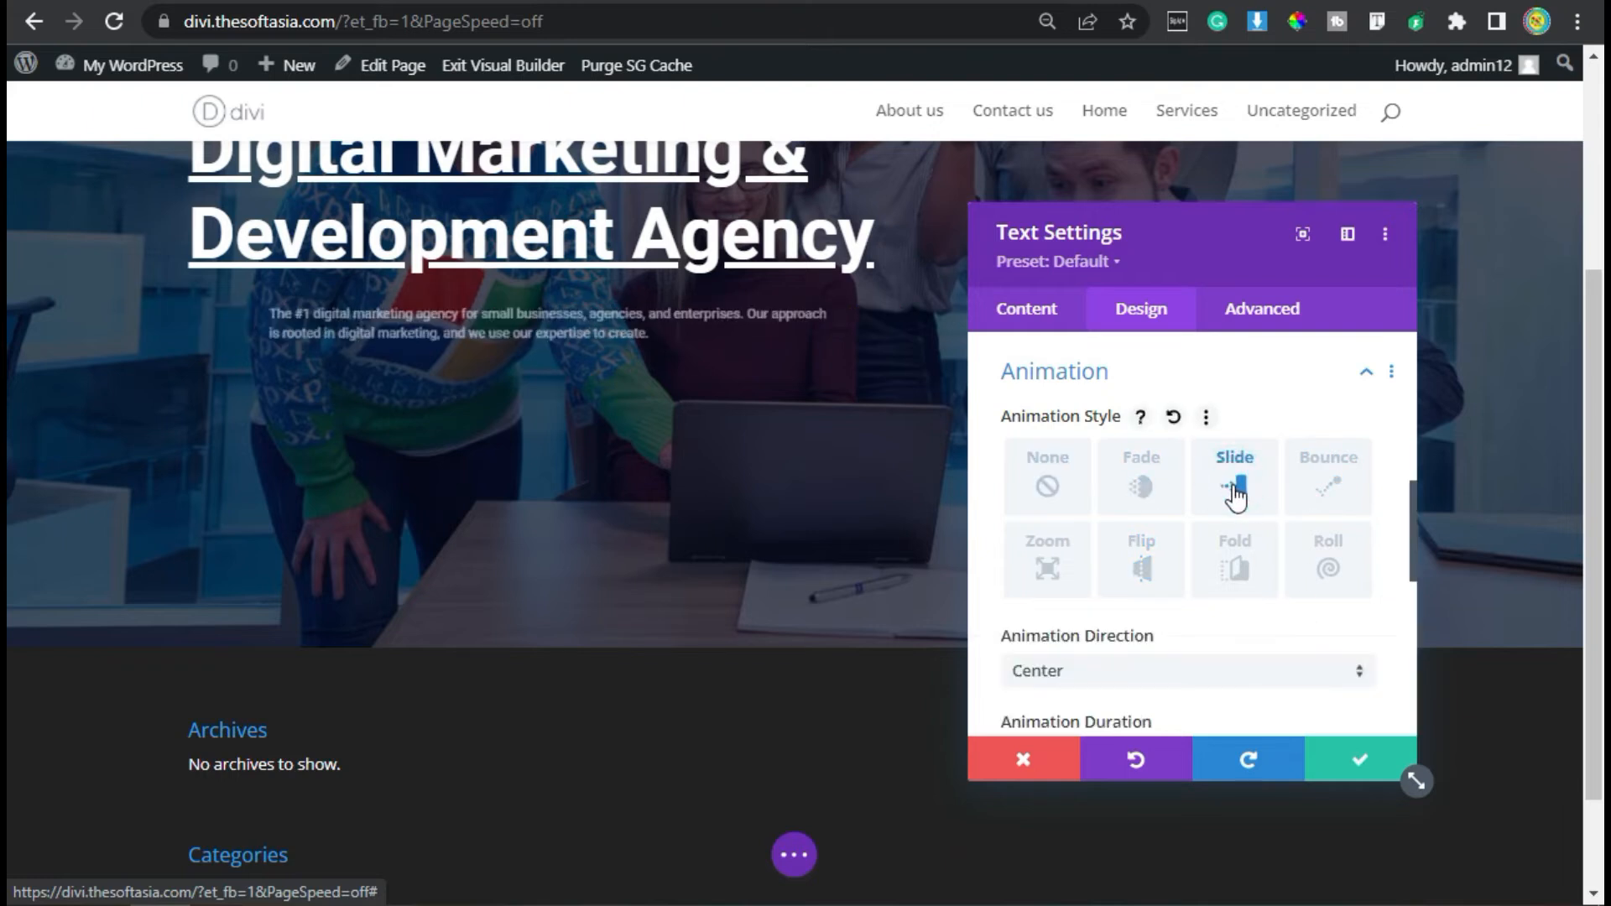
scroll(1064, 682, "down", 2)
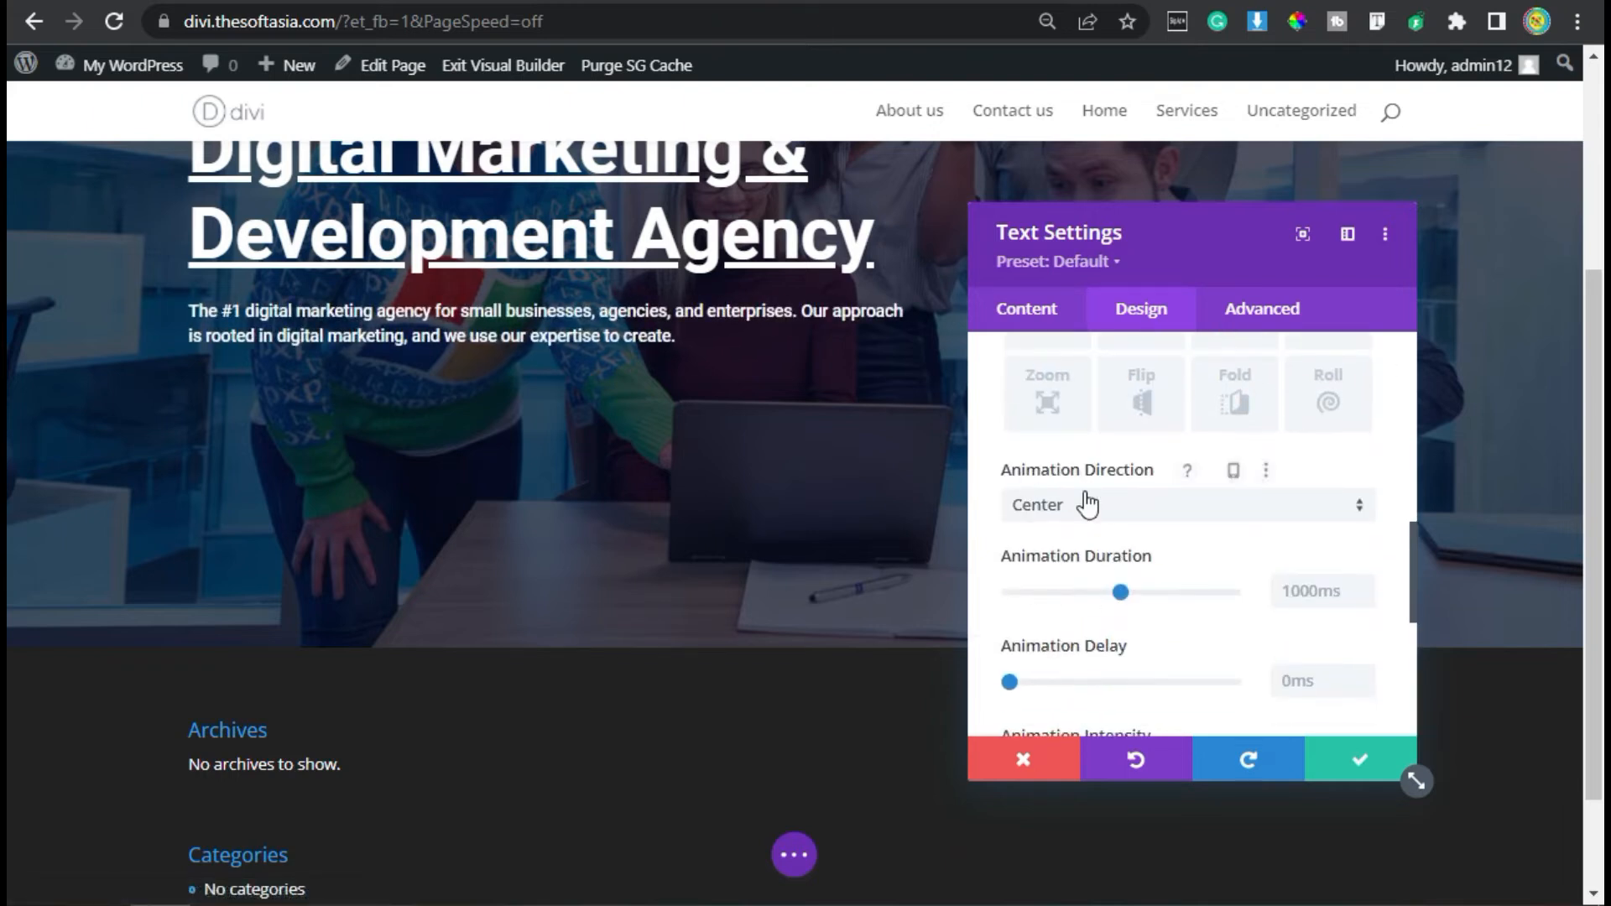
left_click(1084, 501)
left_click(1082, 639)
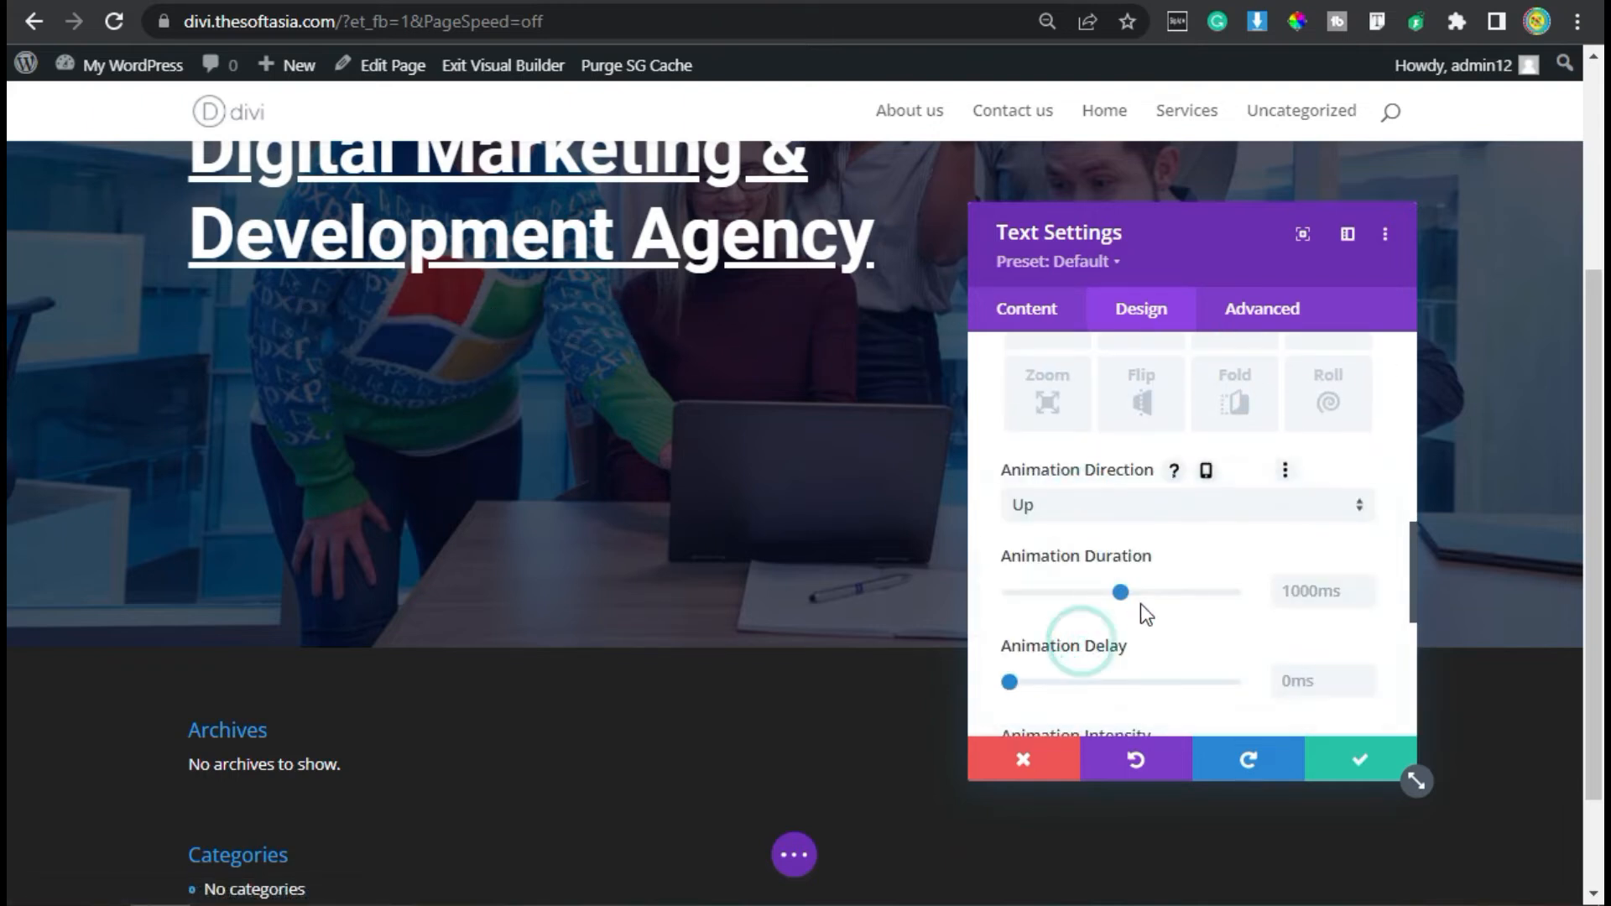
scroll(1150, 604, "down", 5)
left_click(1355, 760)
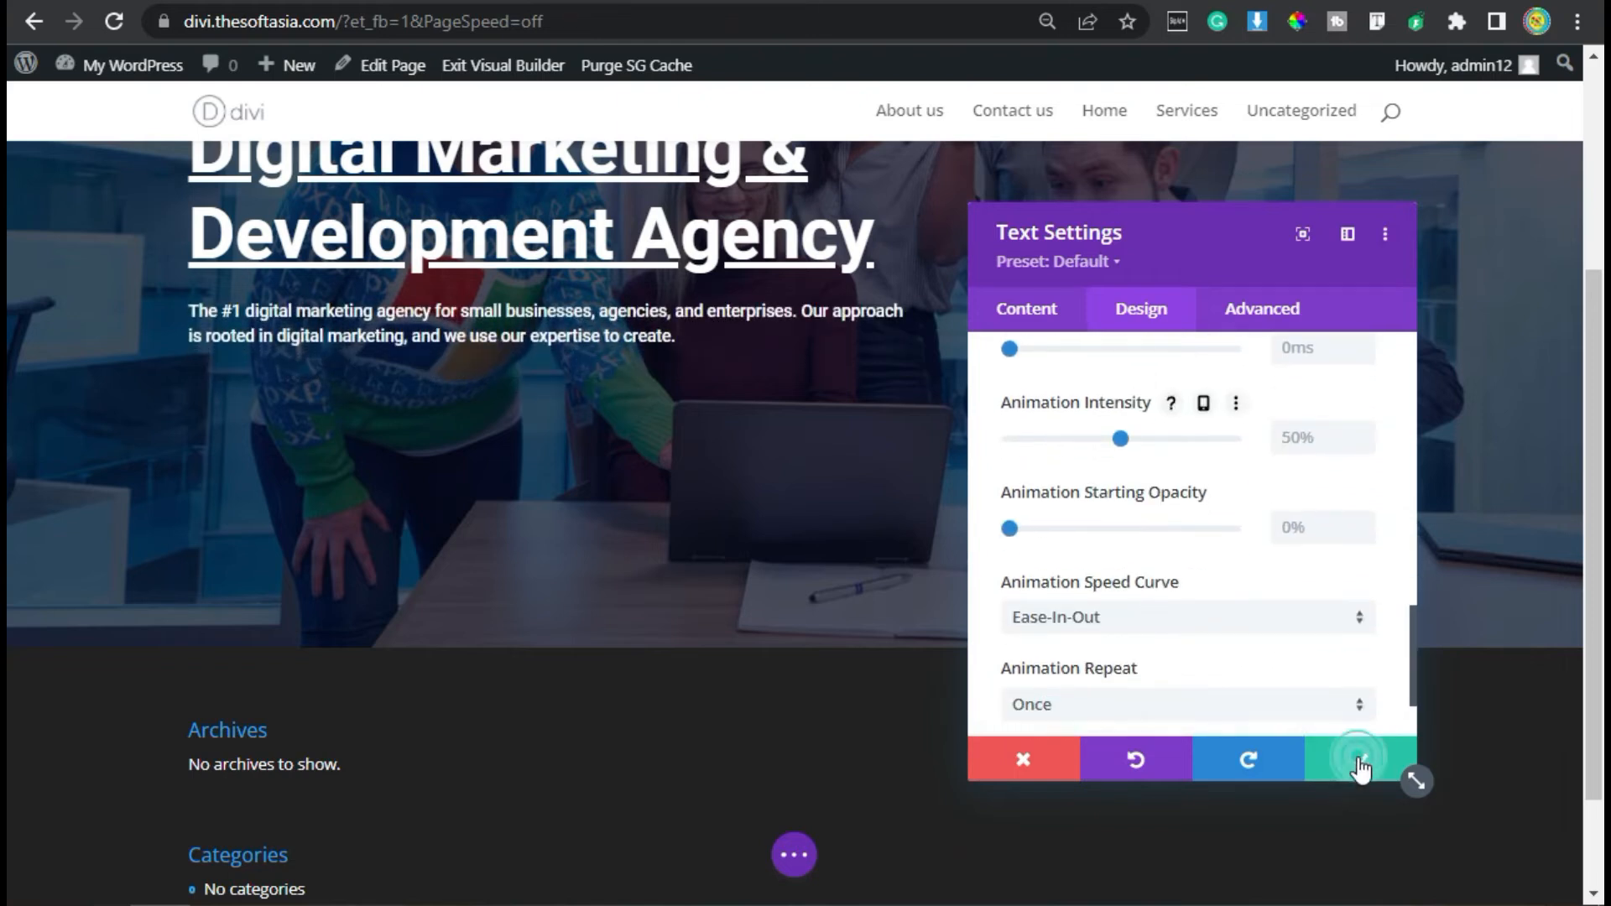
- Insert a Button module below the description text
scroll(519, 335, "up", 2)
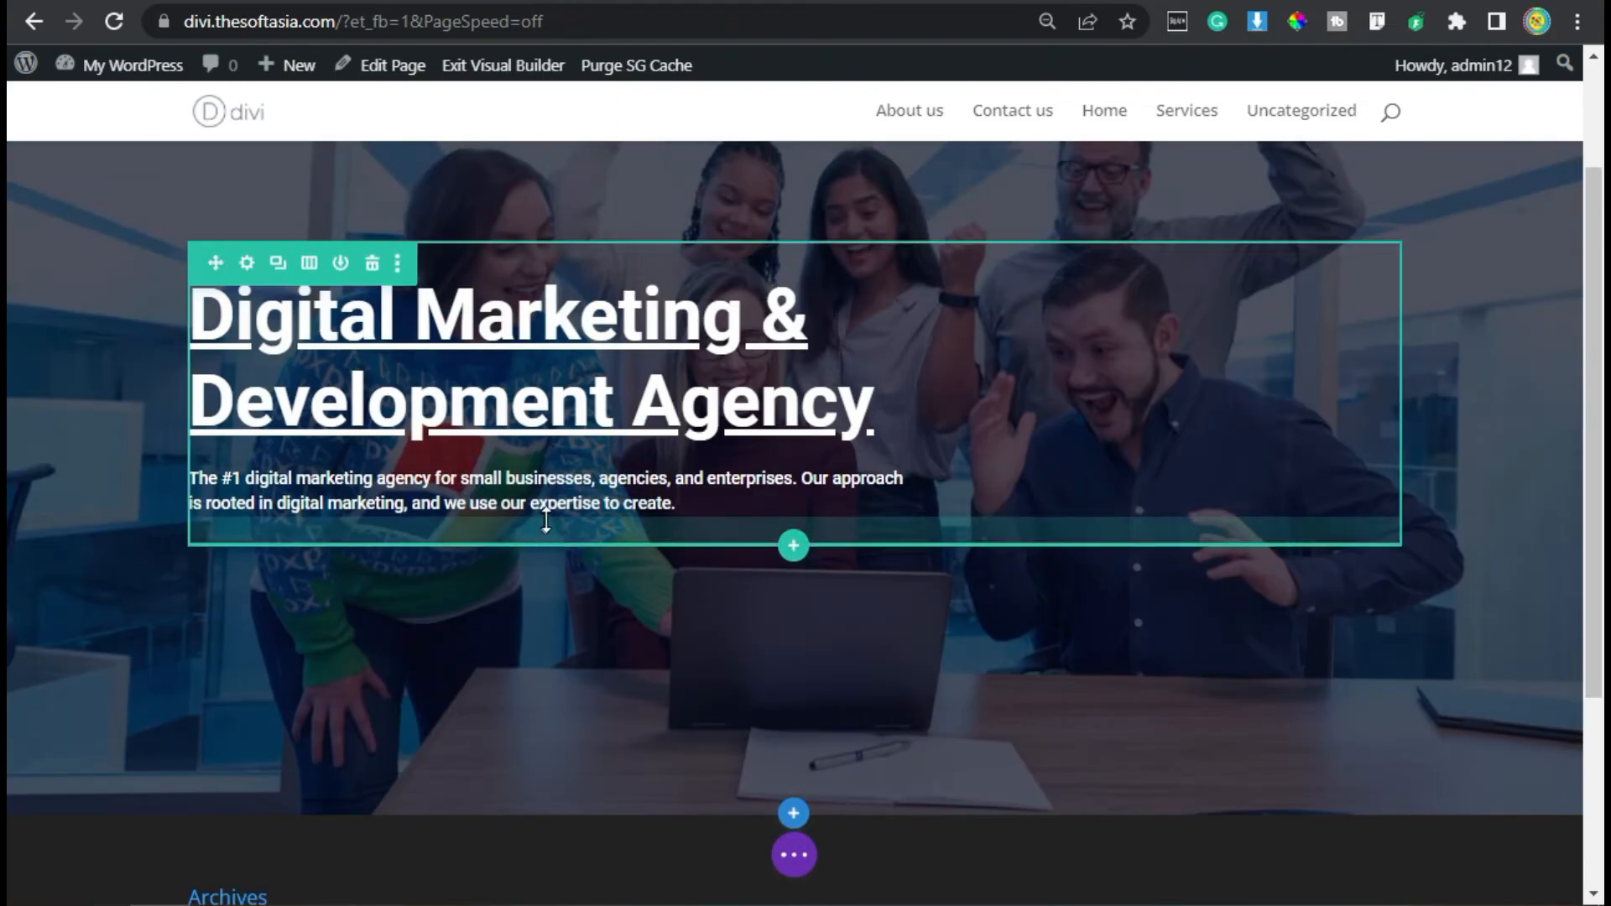
left_click(554, 529)
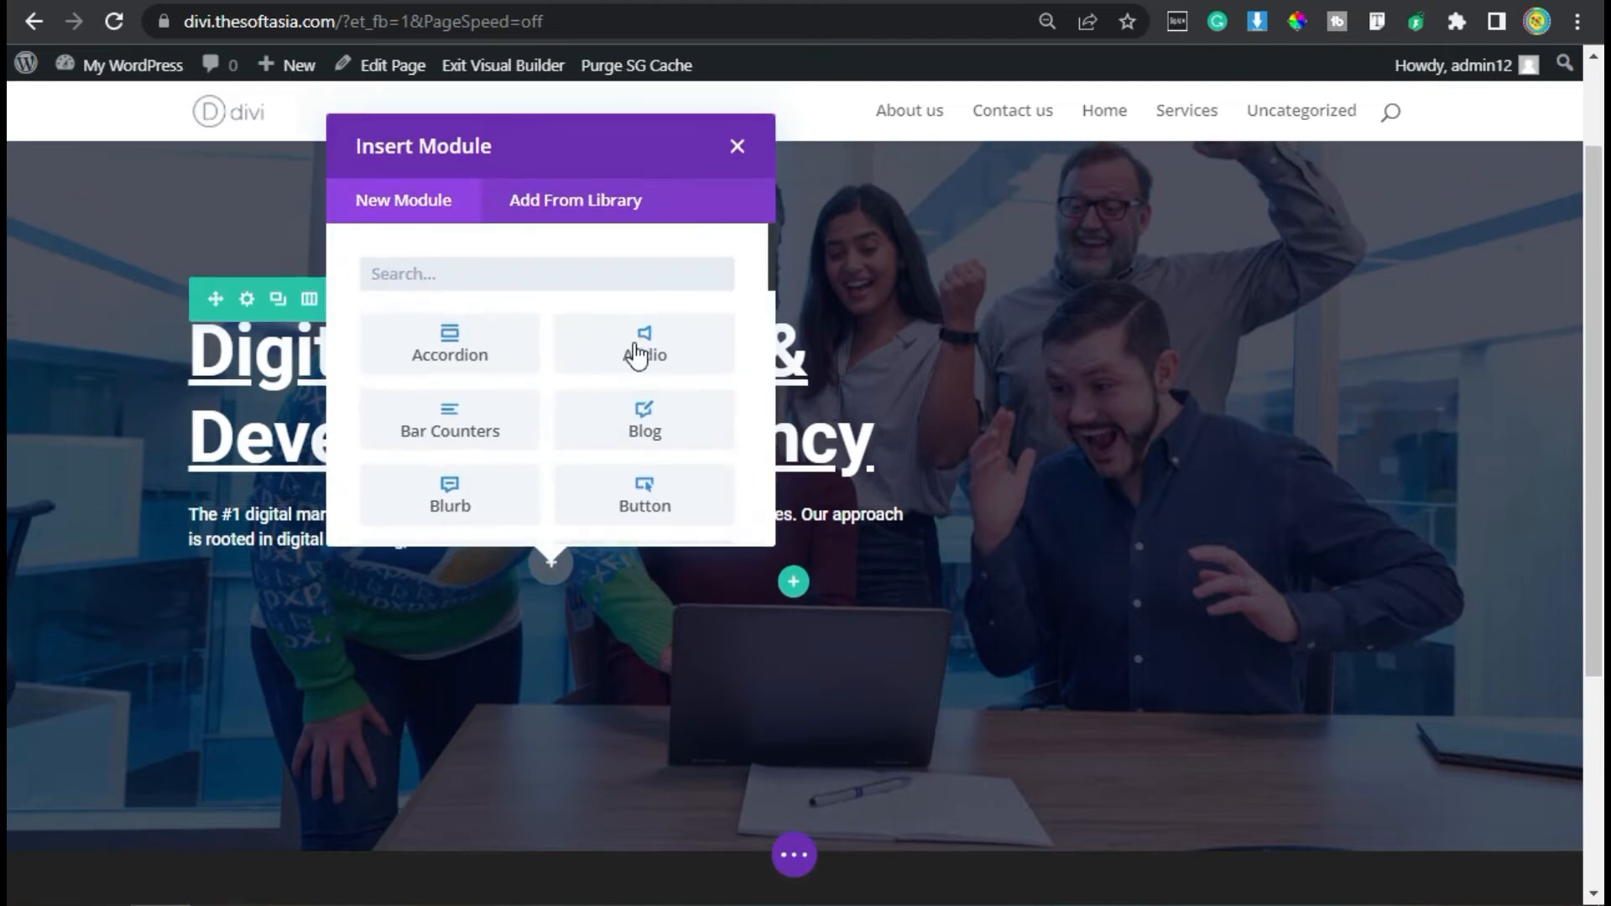
left_click(659, 504)
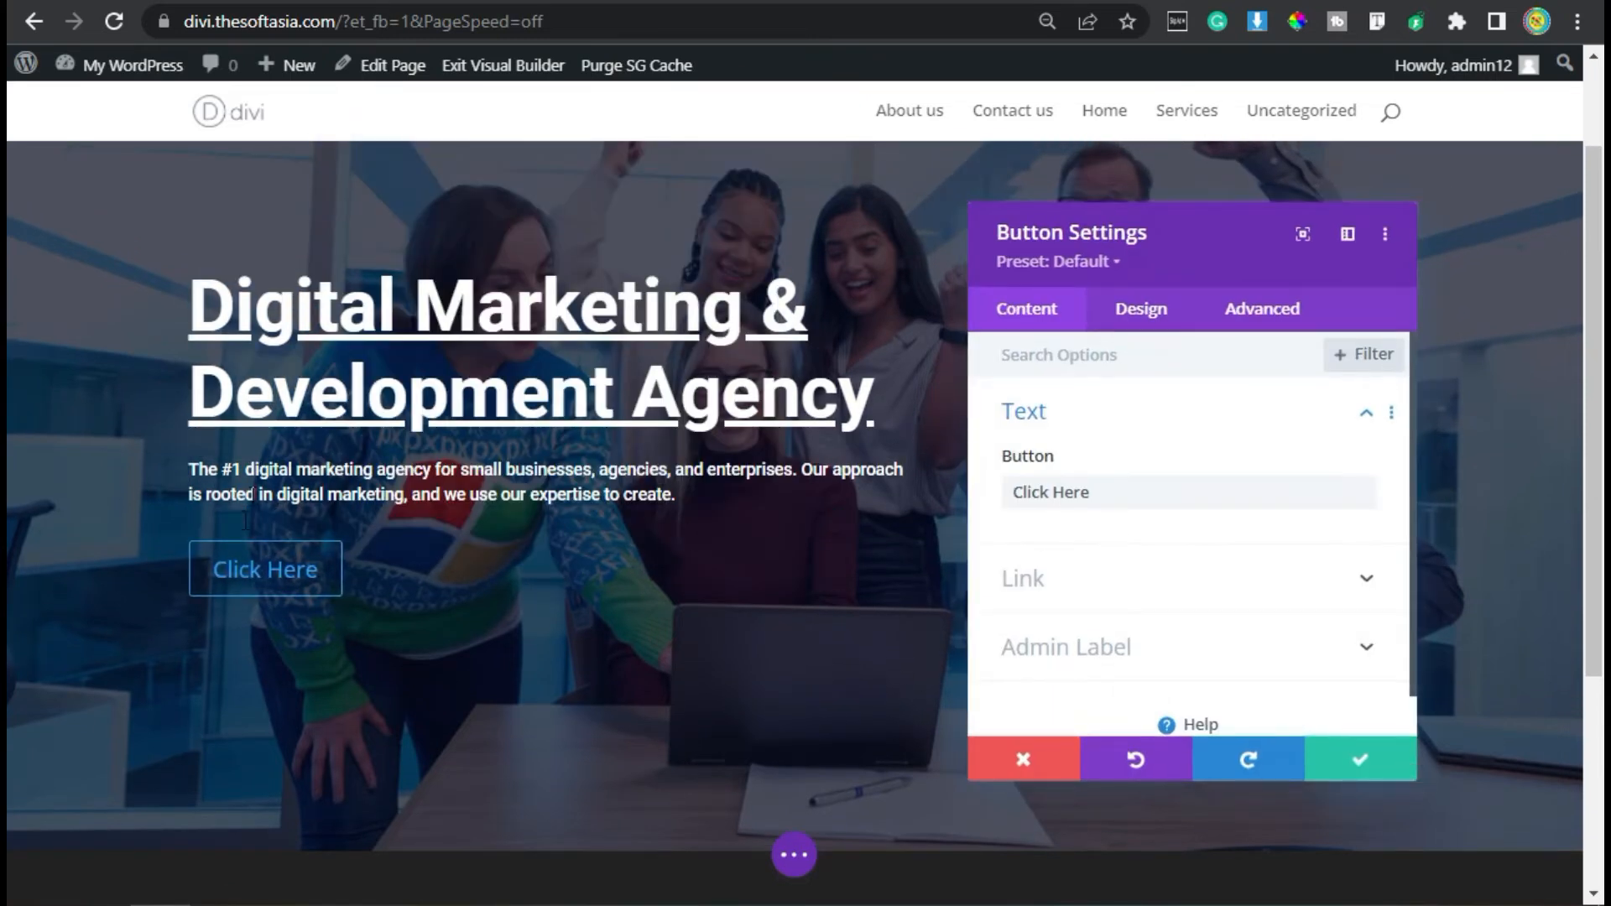
- Replace the button's placeholder label with "Our Work"
left_click_drag(1136, 491, 1007, 495)
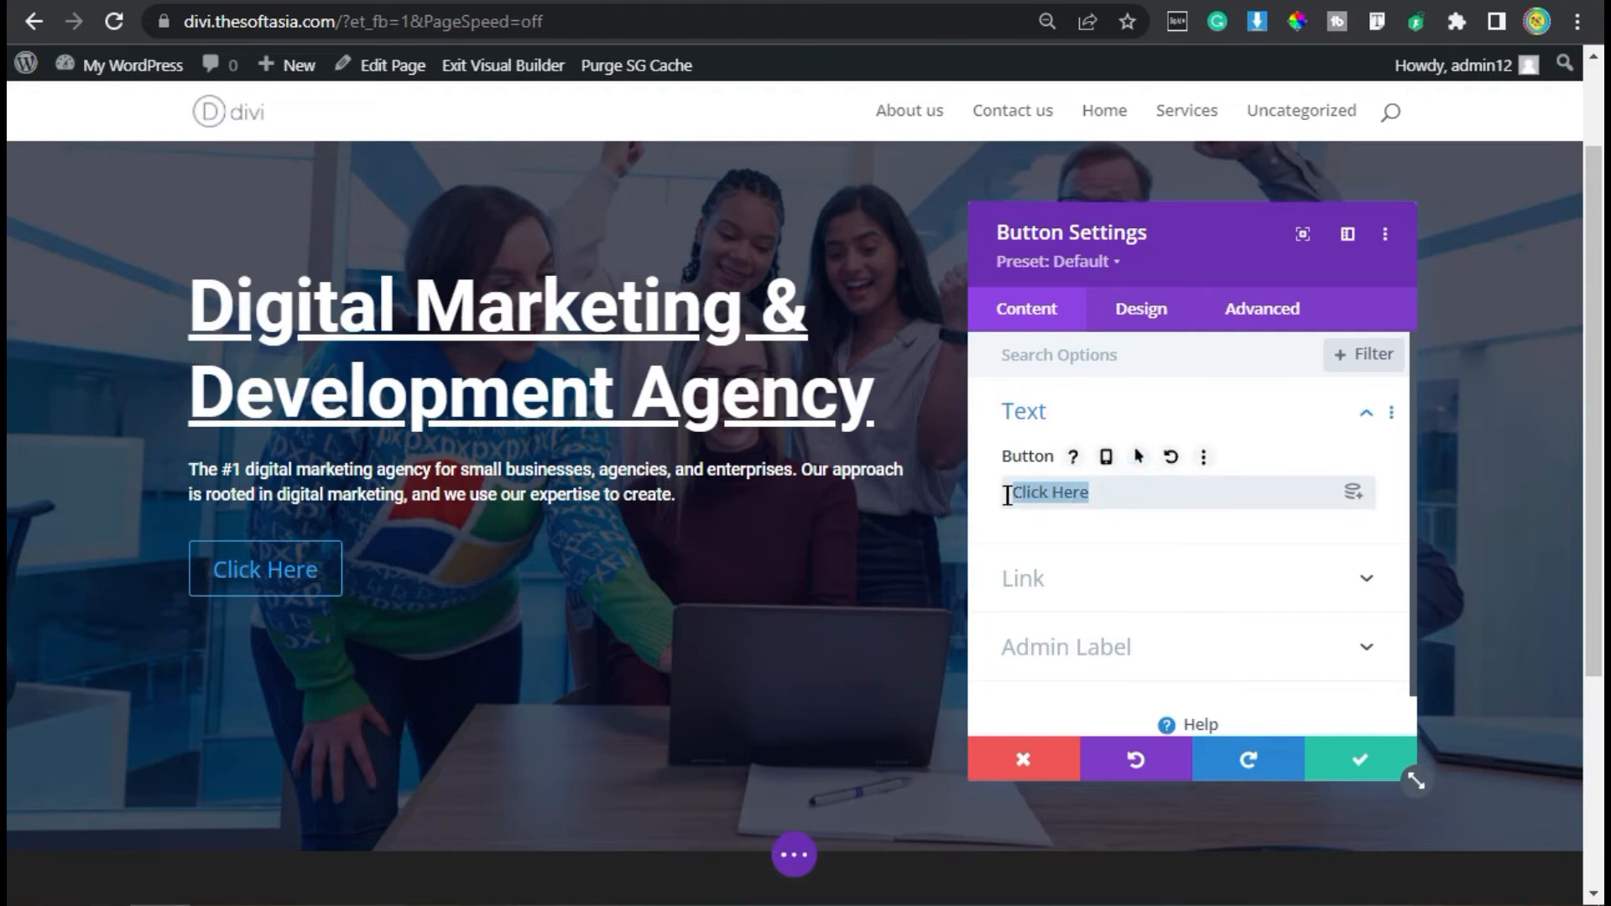
type("Our ")
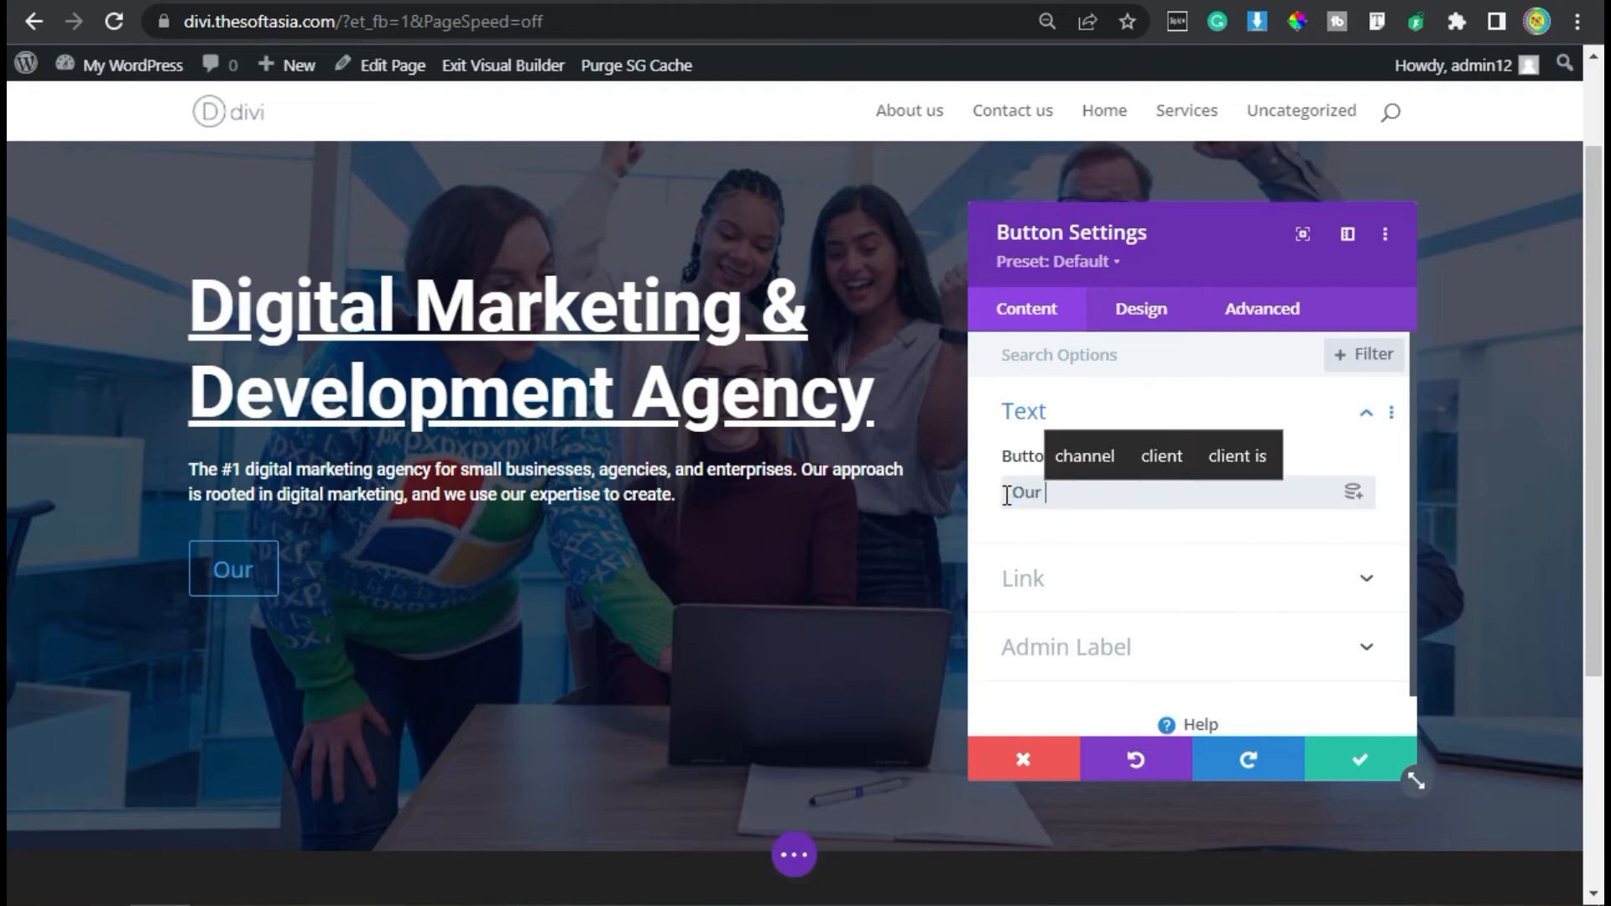
type("Wor")
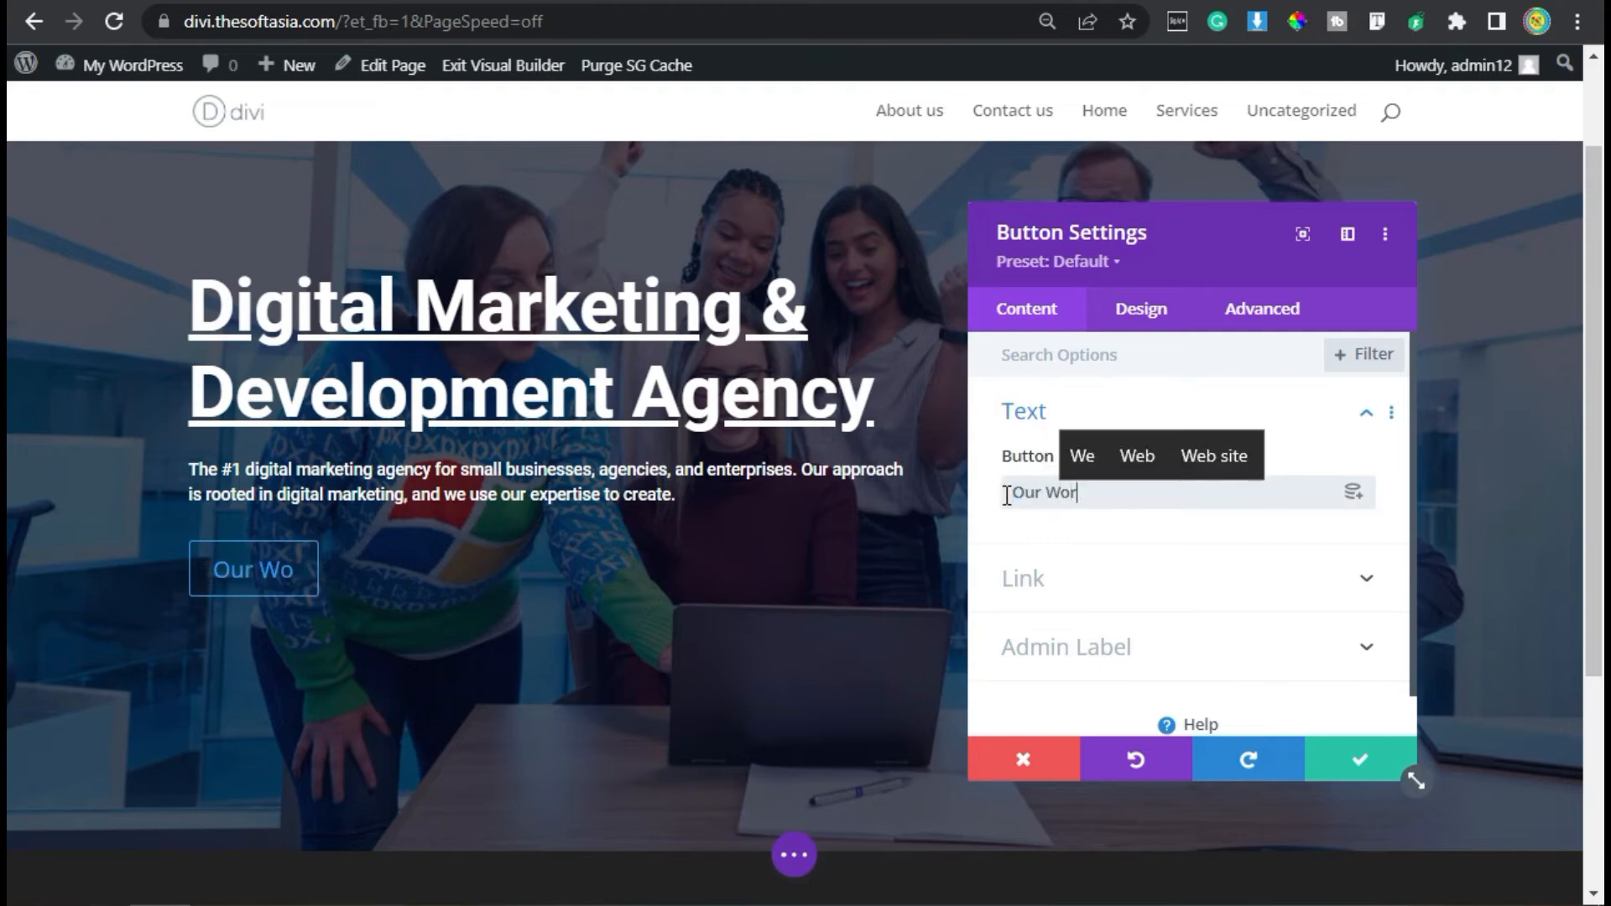
type("k")
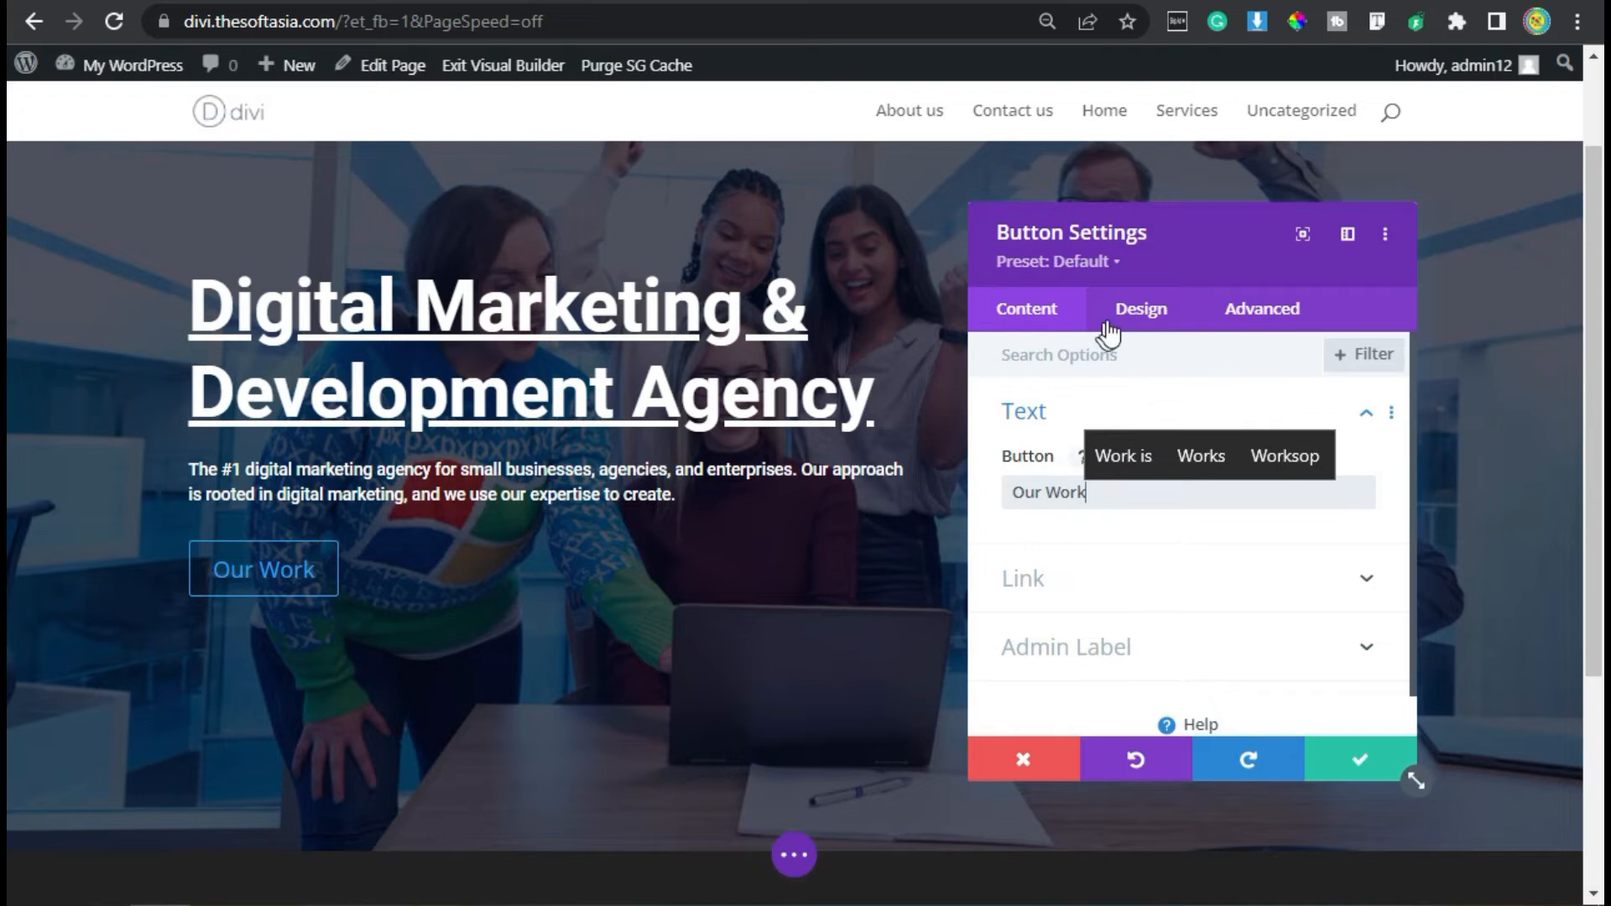
- Turn on custom styles for the "Our Work" button in its design settings
left_click(1114, 321)
left_click(1116, 415)
left_click(1162, 411)
scroll(1099, 554, "down", 2)
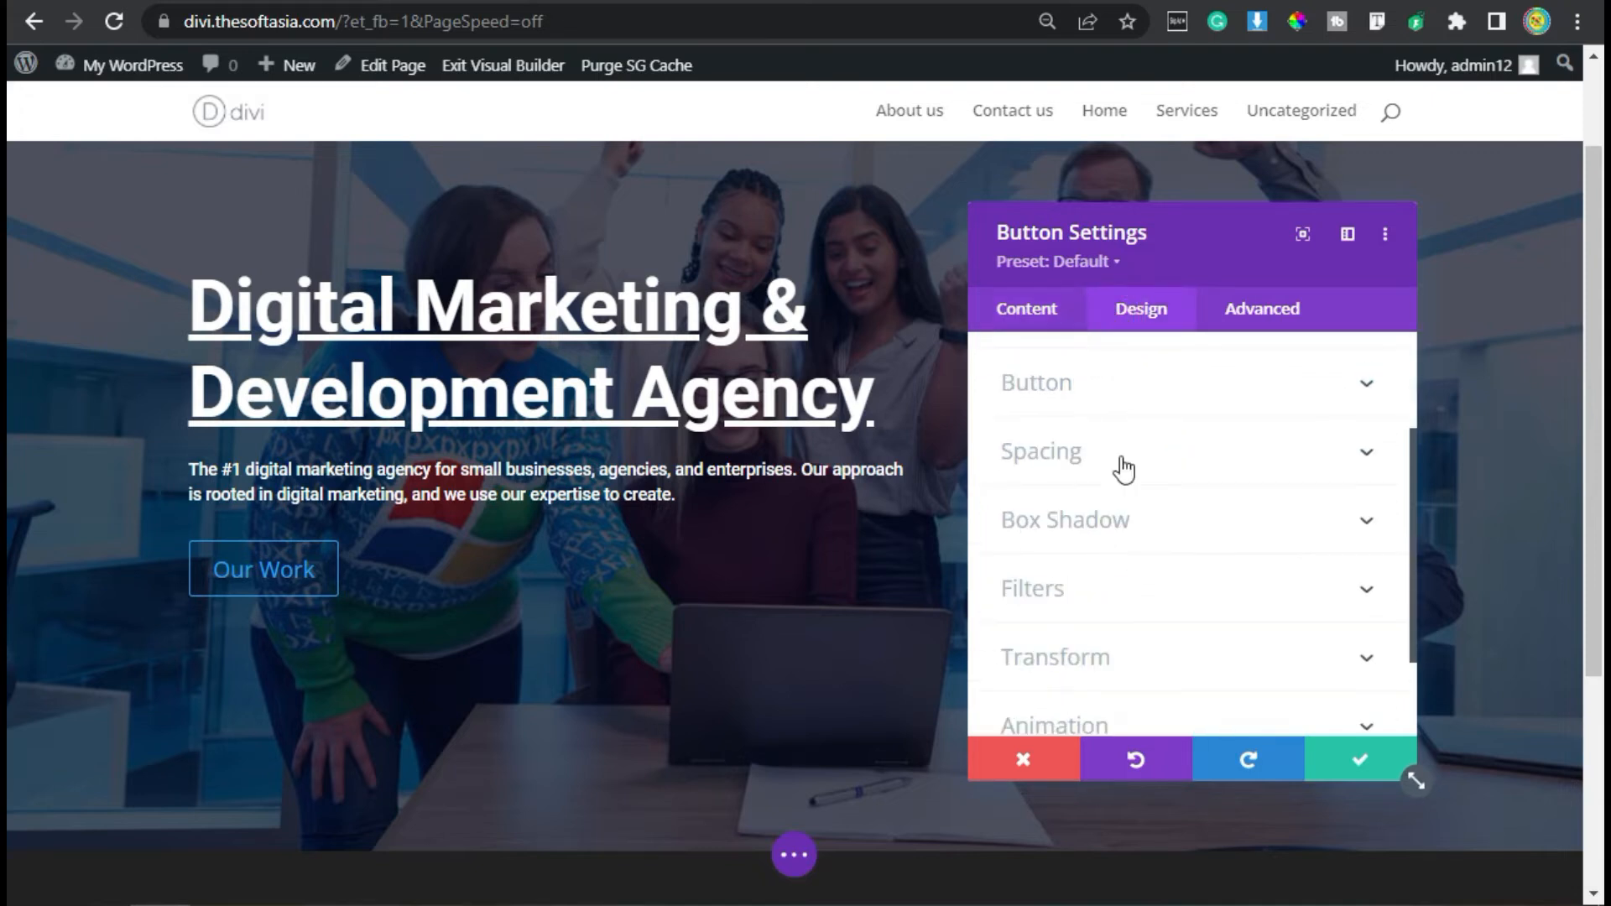
left_click(1204, 401)
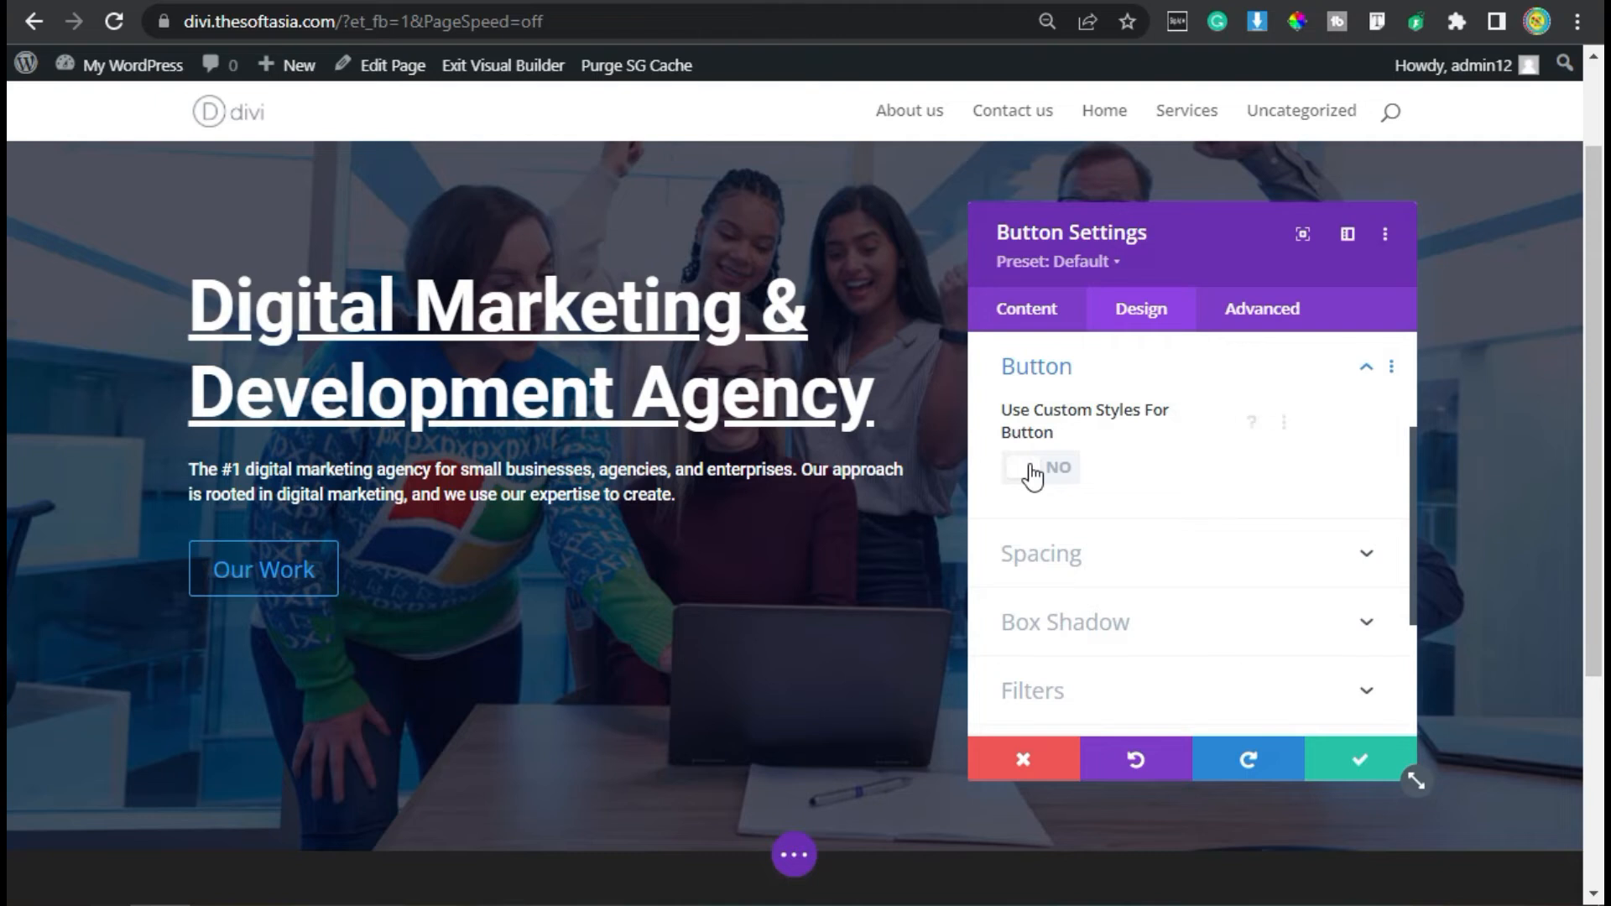
left_click(1059, 470)
- Set the button's text size to 16px and its text color to white
scroll(1119, 509, "down", 2)
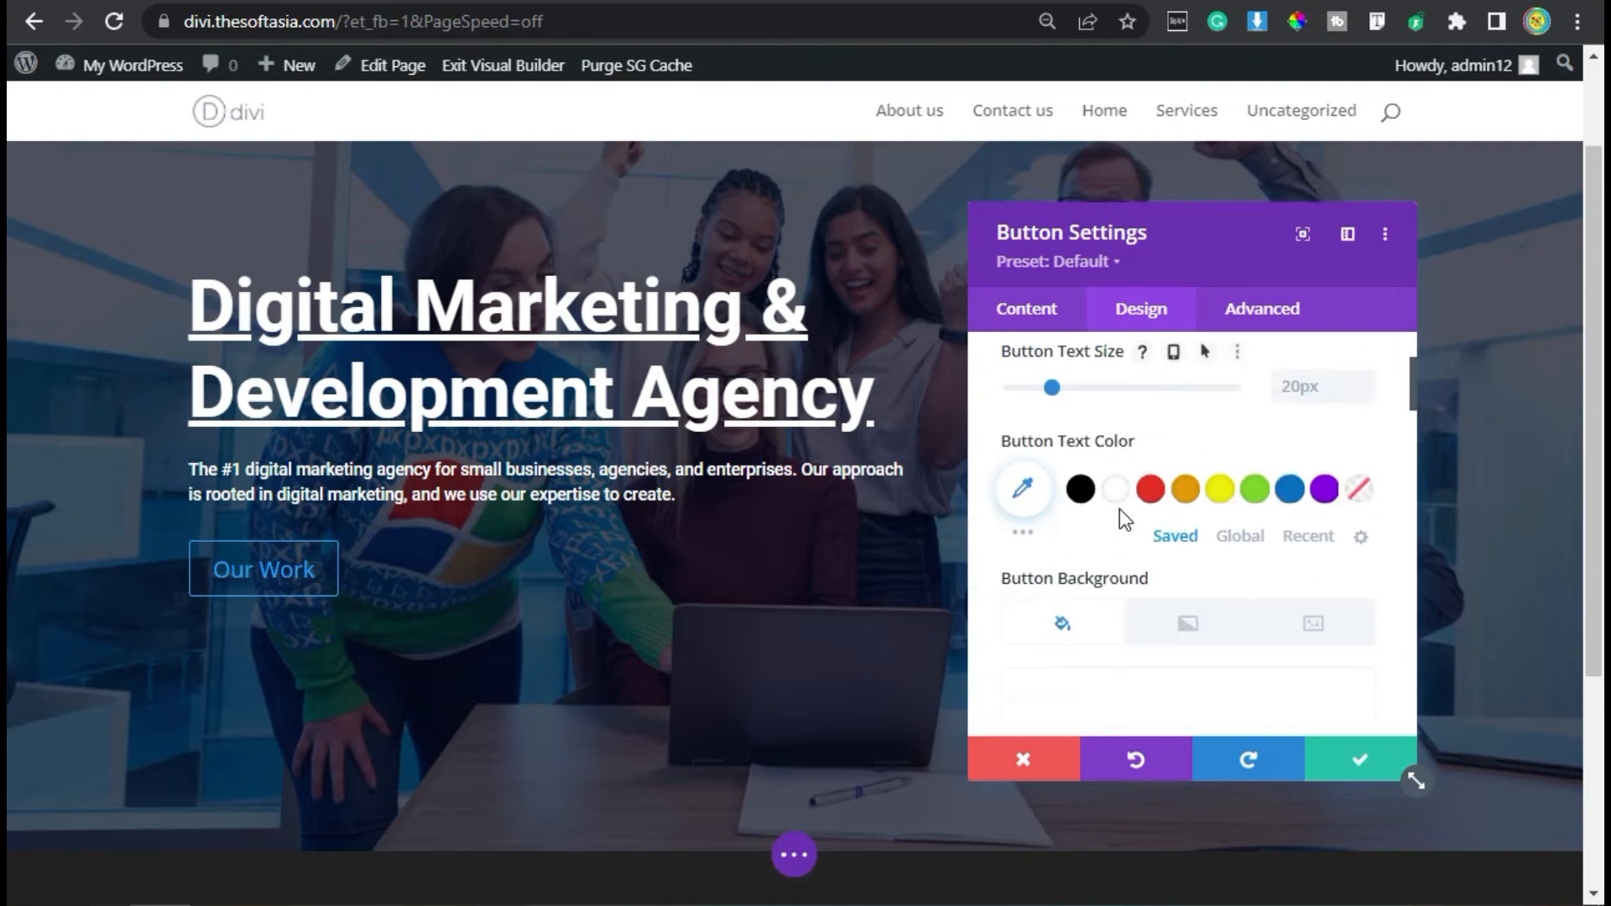
left_click(1313, 385)
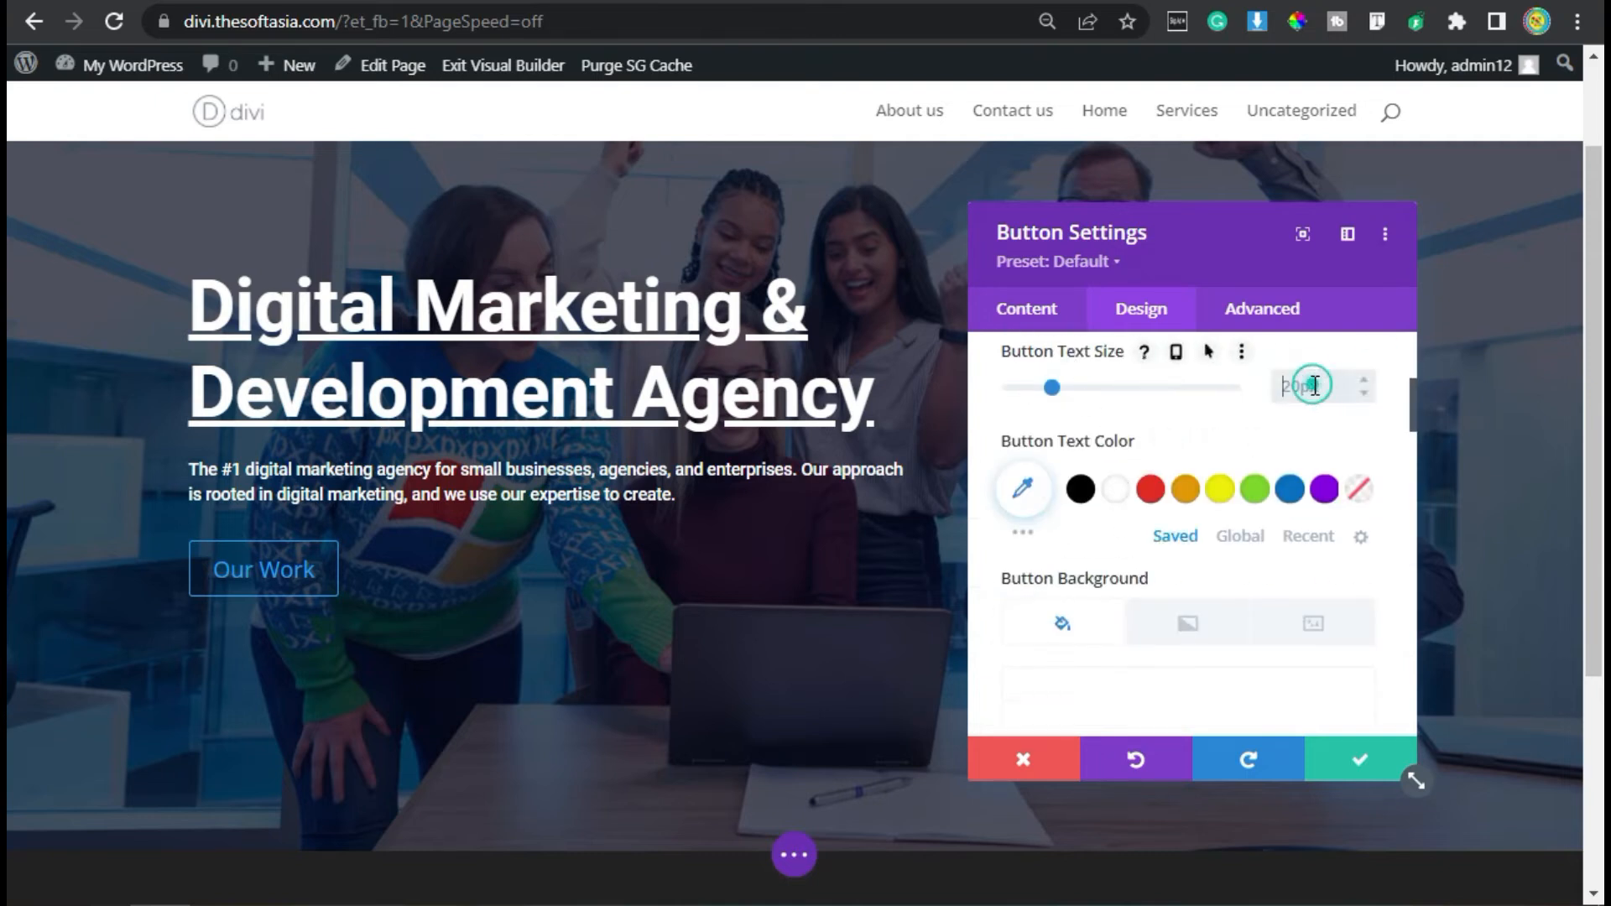
type("16px")
left_click(1116, 489)
- Enable hover options for the button background and set its default background color to blue
scroll(1174, 604, "down", 2)
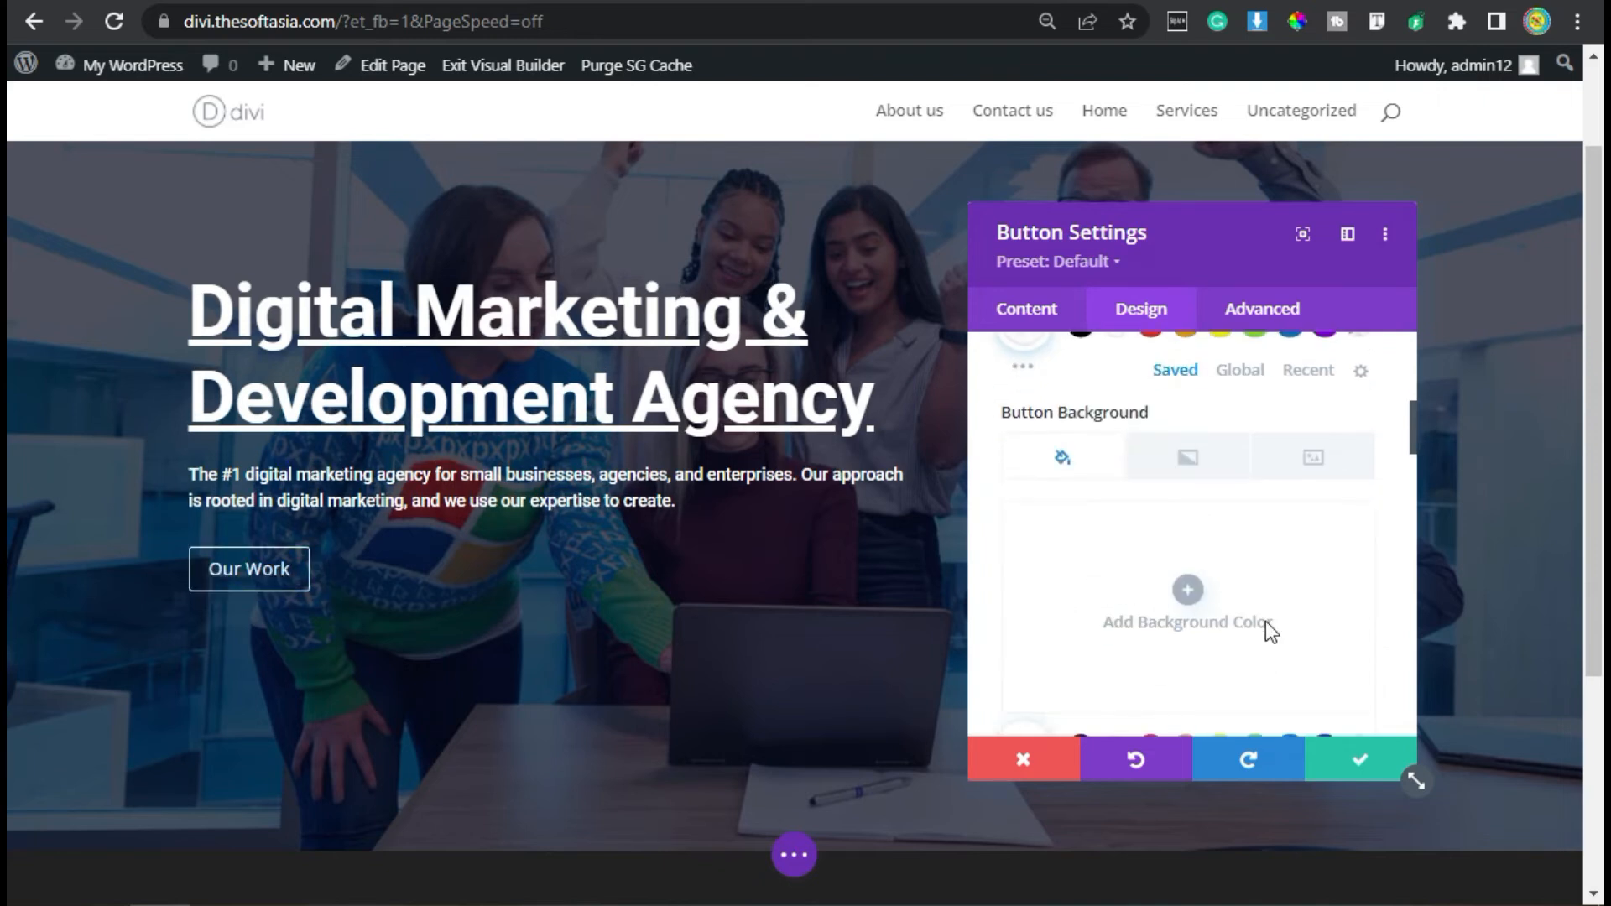
mouse_move(1227, 417)
left_click(1278, 459)
left_click(1097, 458)
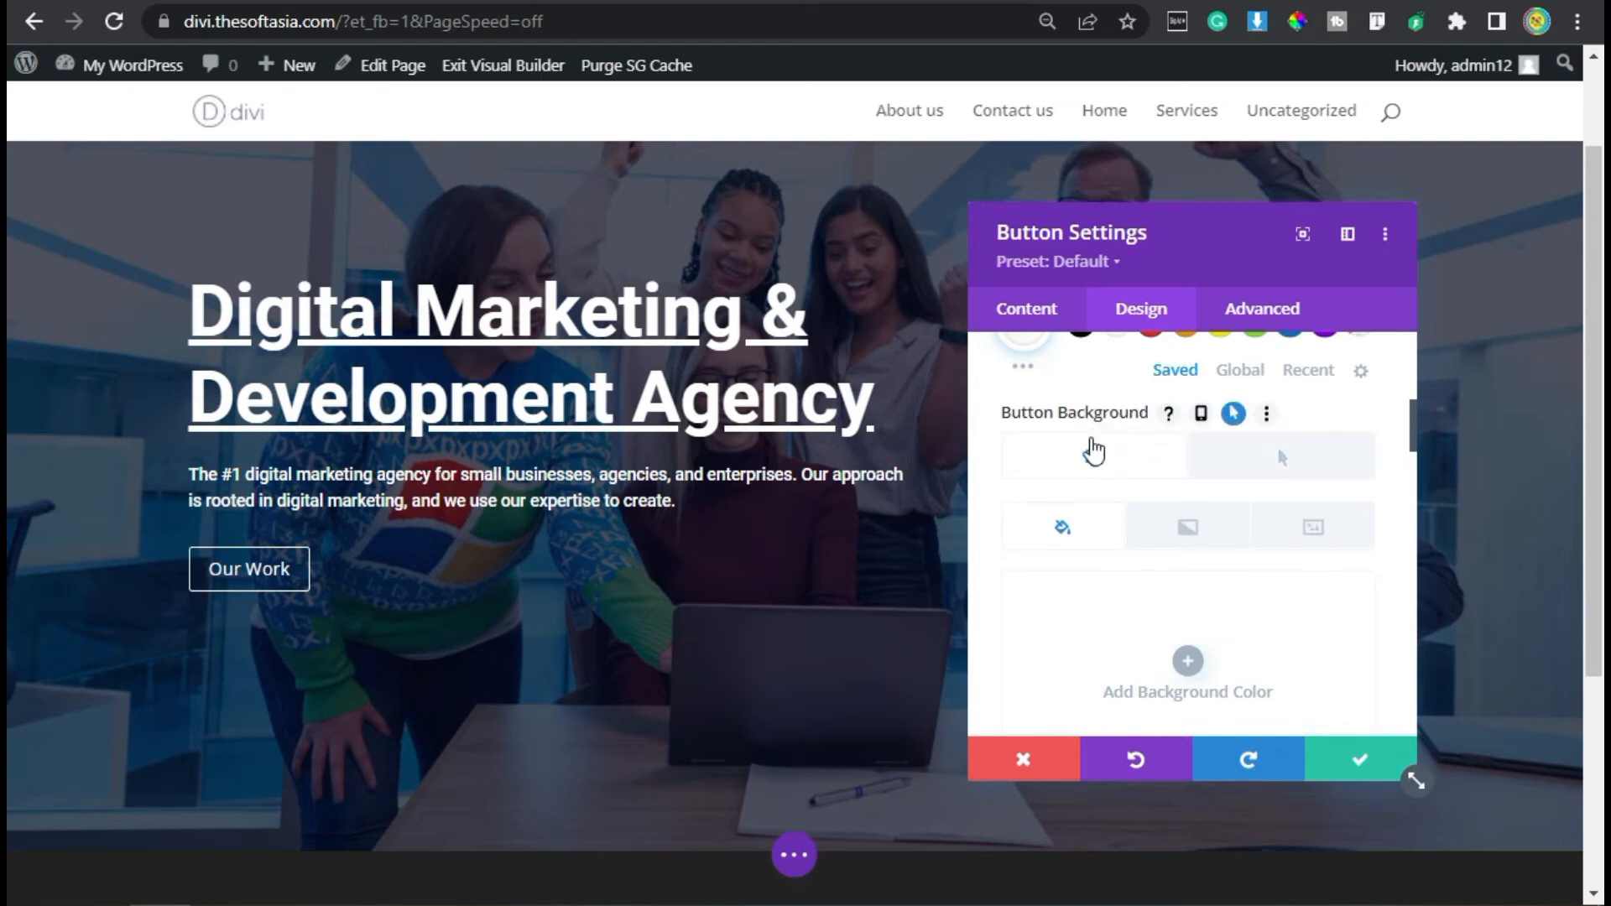
scroll(1093, 466, "down", 2)
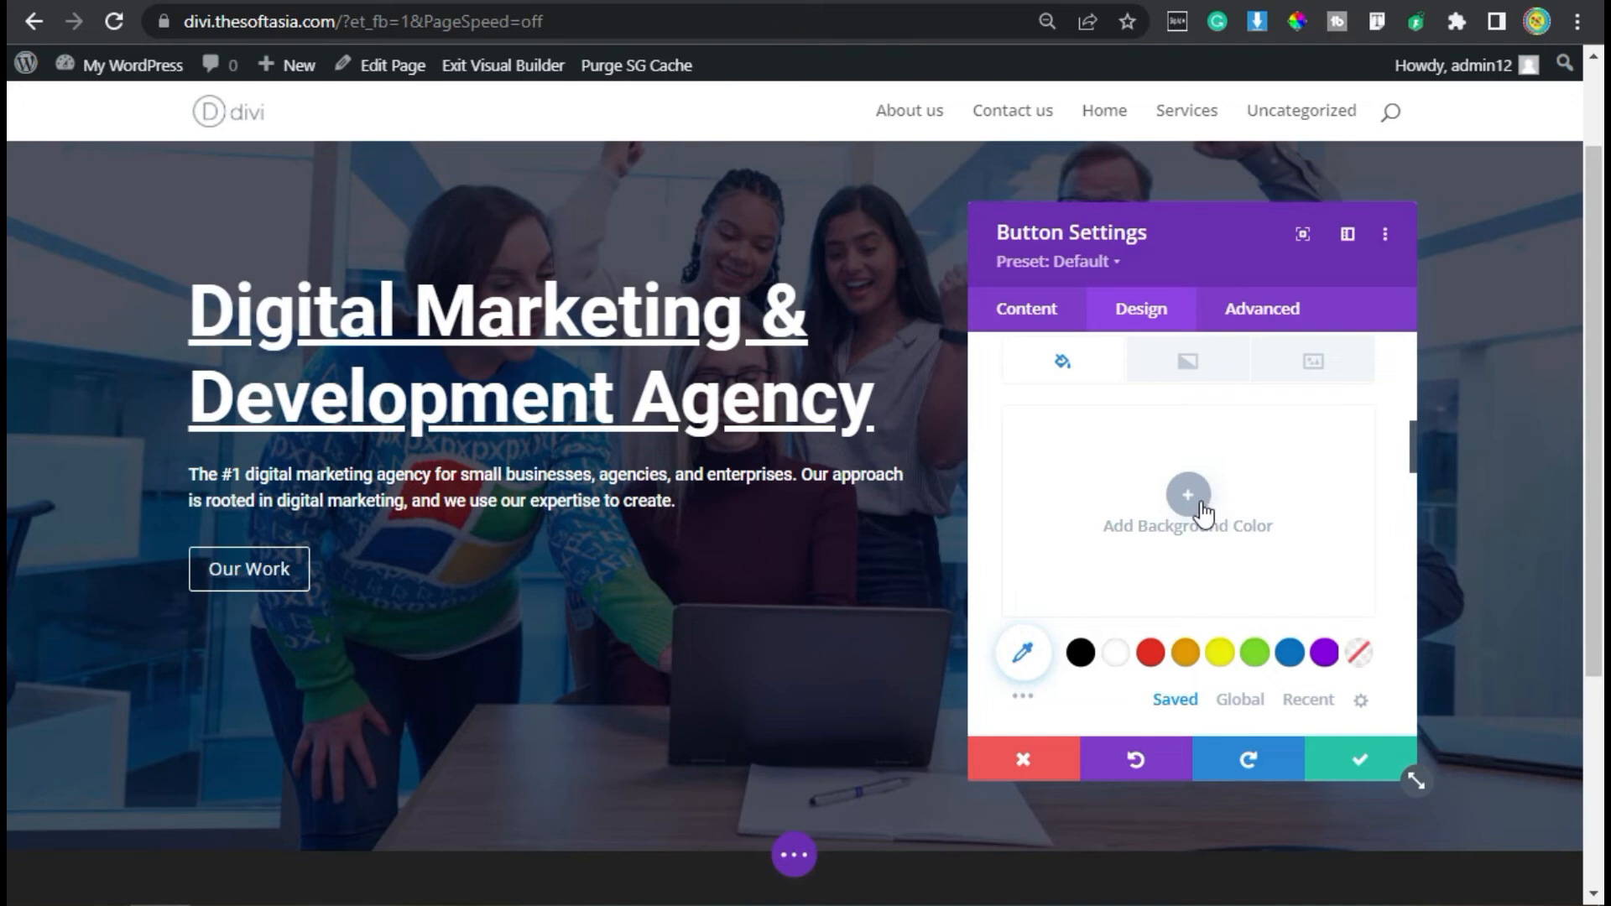
left_click(1290, 651)
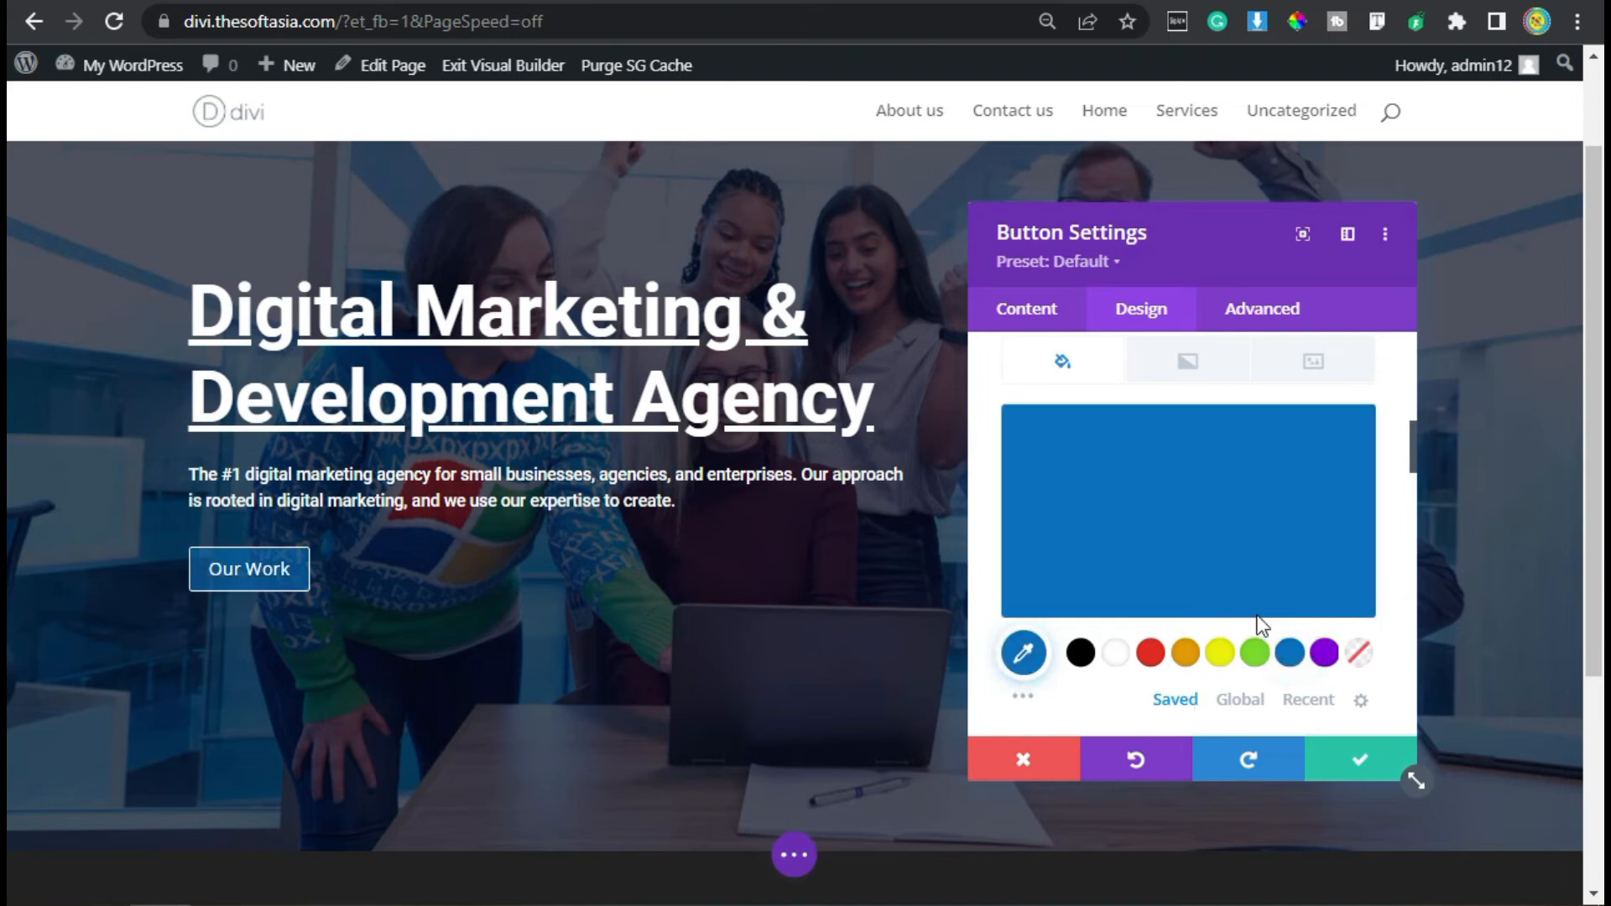
- Set the button's hover background color to red (#E02B20)
scroll(1213, 594, "up", 2)
left_click(1282, 460)
scroll(1279, 493, "down", 3)
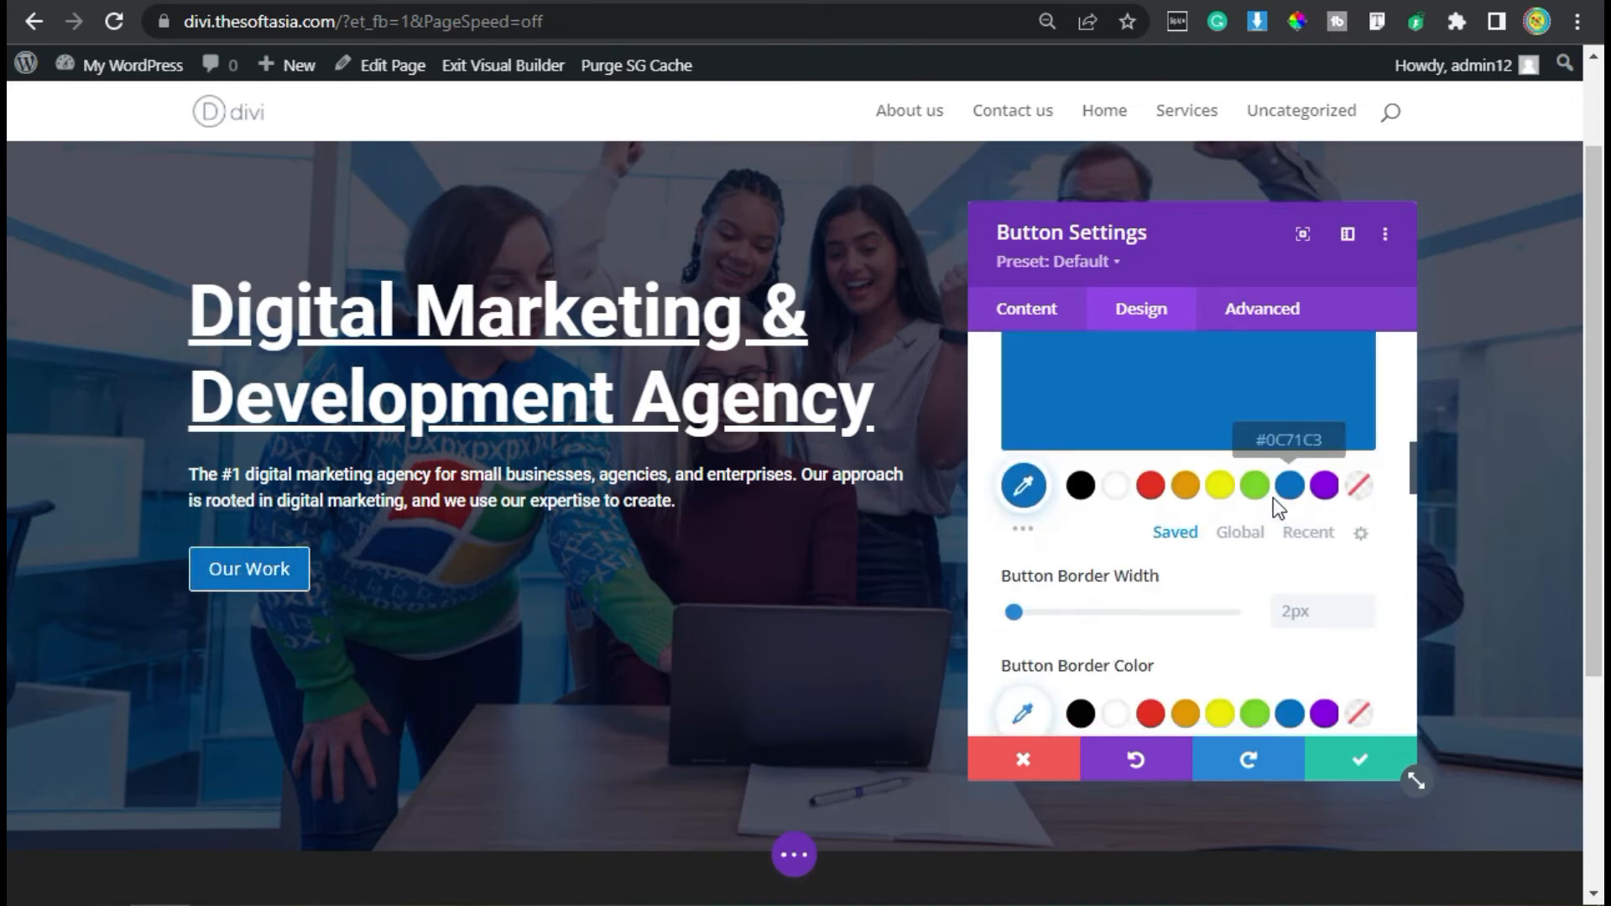
left_click(1150, 486)
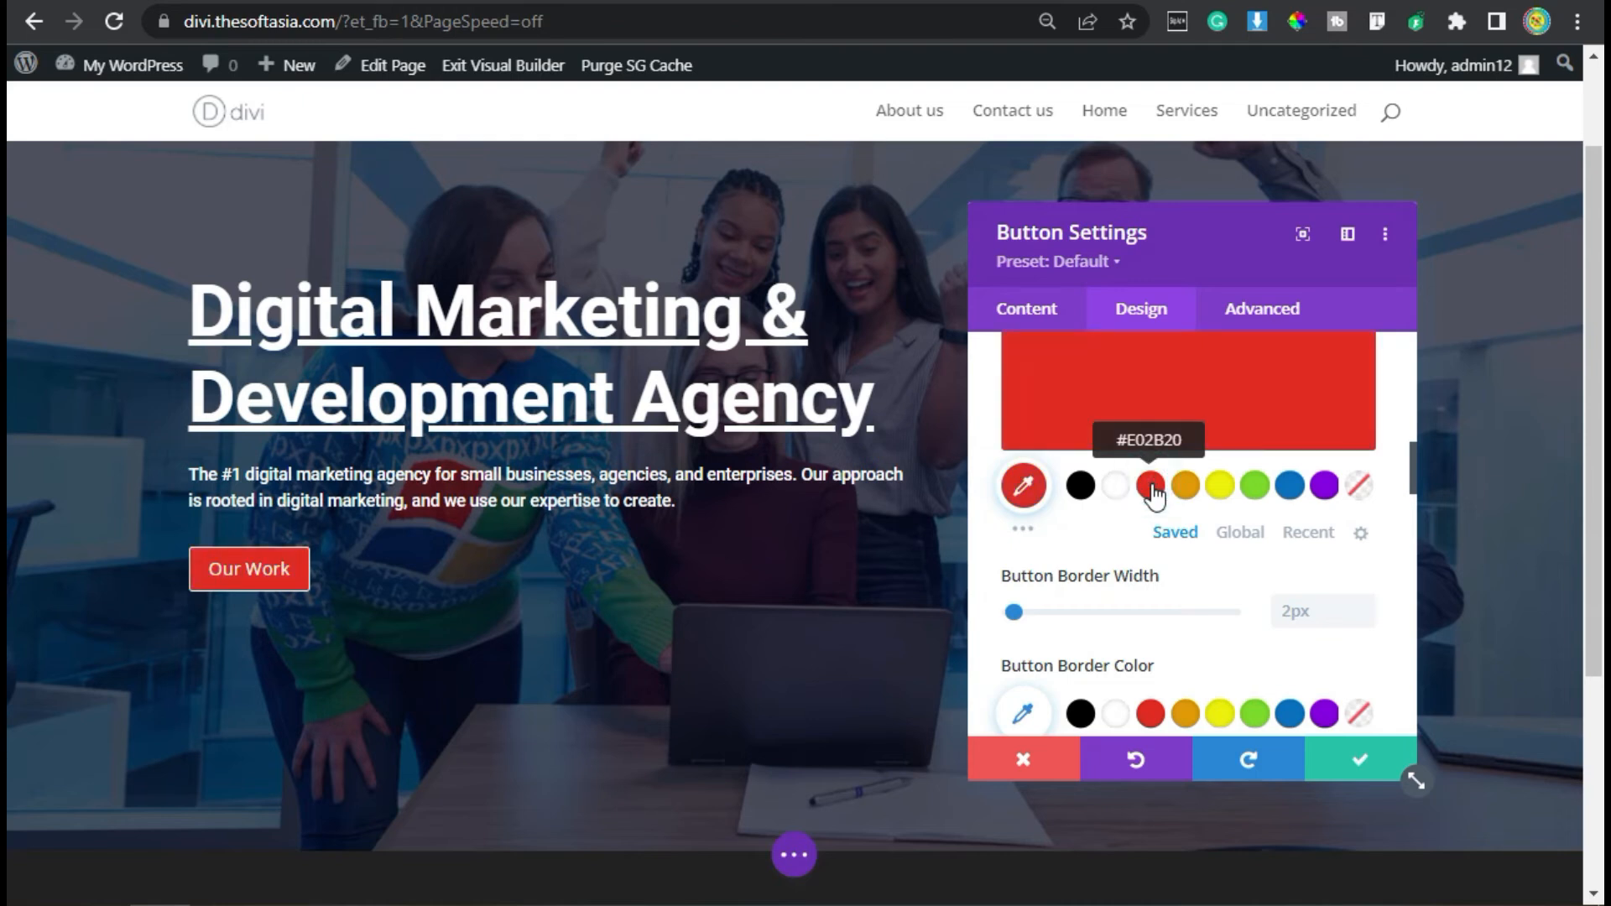
- Enable hover options for the button border color, using blue by default and red on hover
scroll(1156, 495, "down", 4)
scroll(1190, 529, "up", 2)
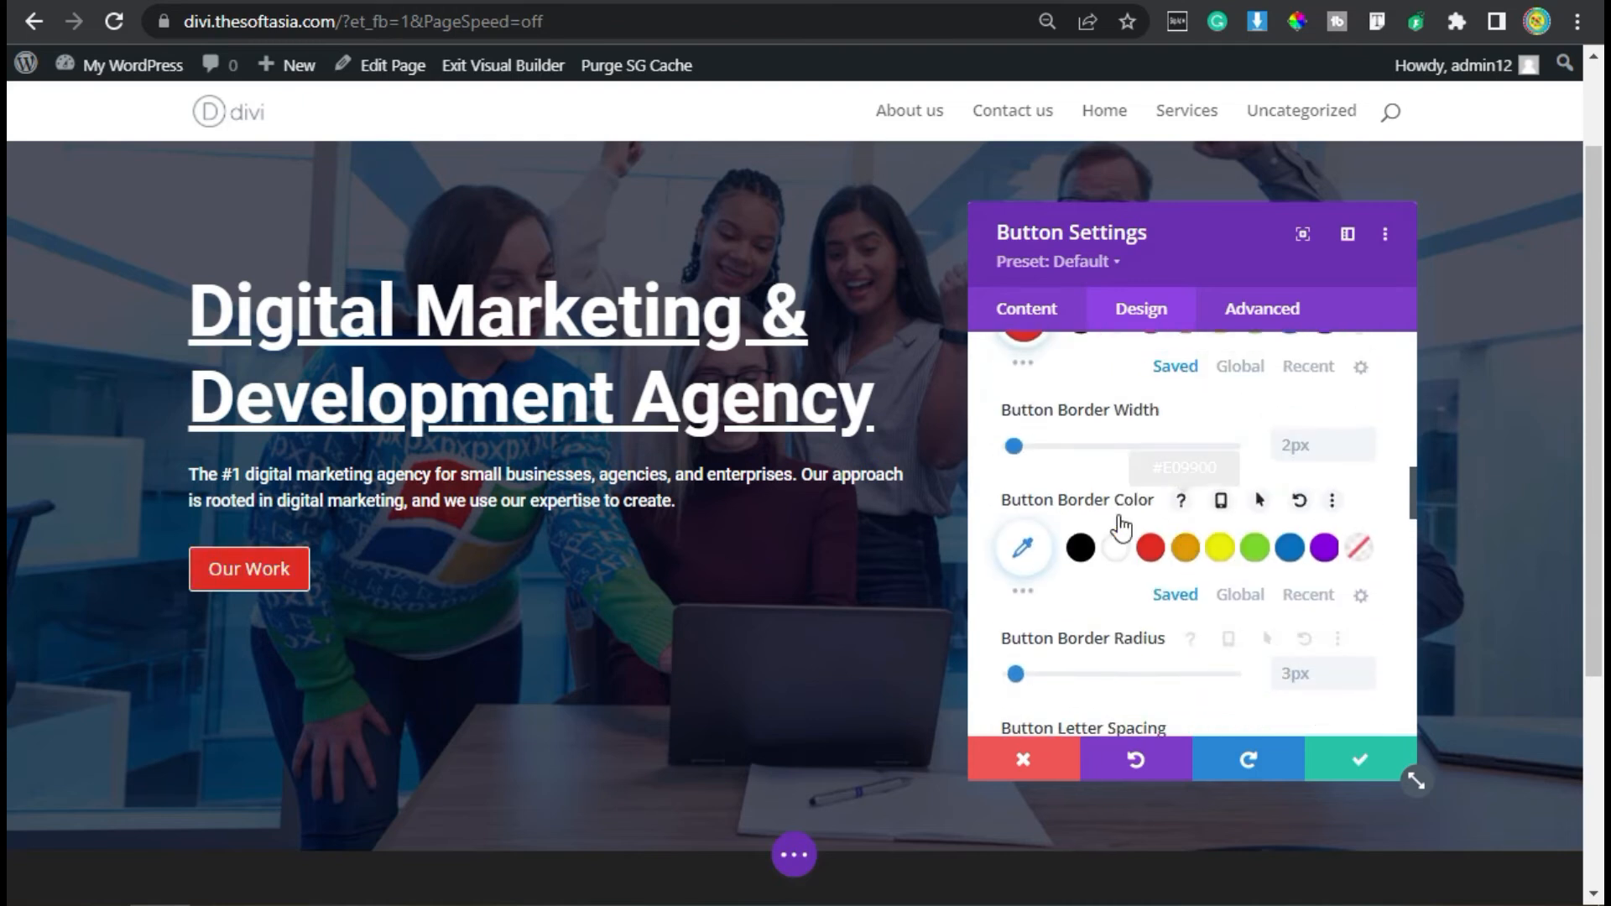
left_click(1241, 502)
scroll(1191, 470, "down", 2)
left_click(1099, 386)
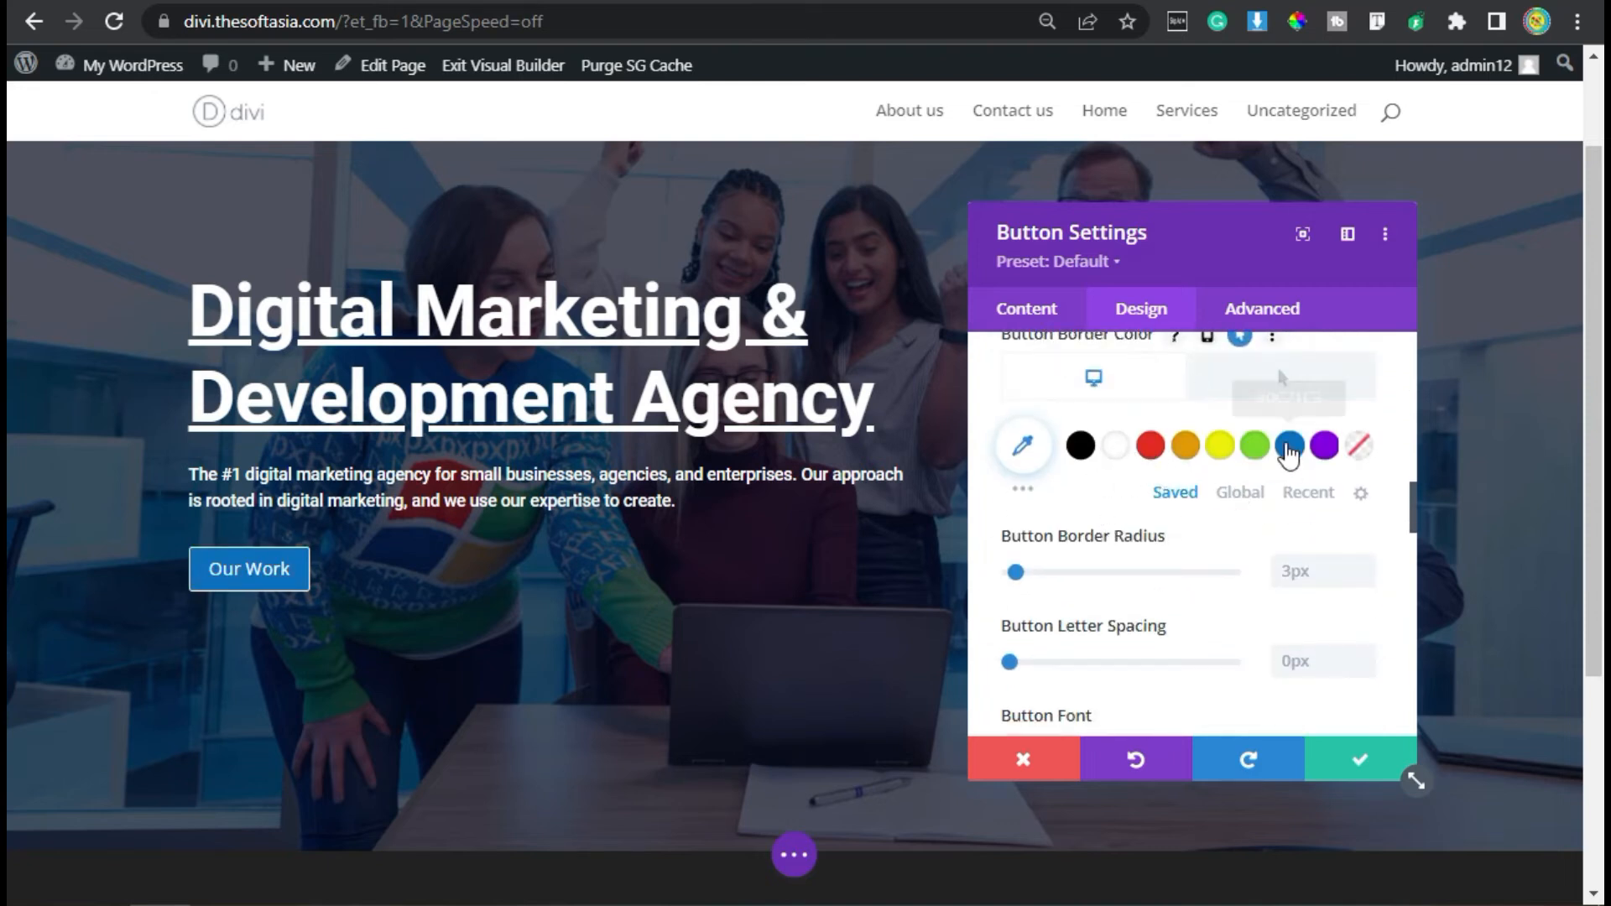
left_click(1290, 450)
left_click(1284, 379)
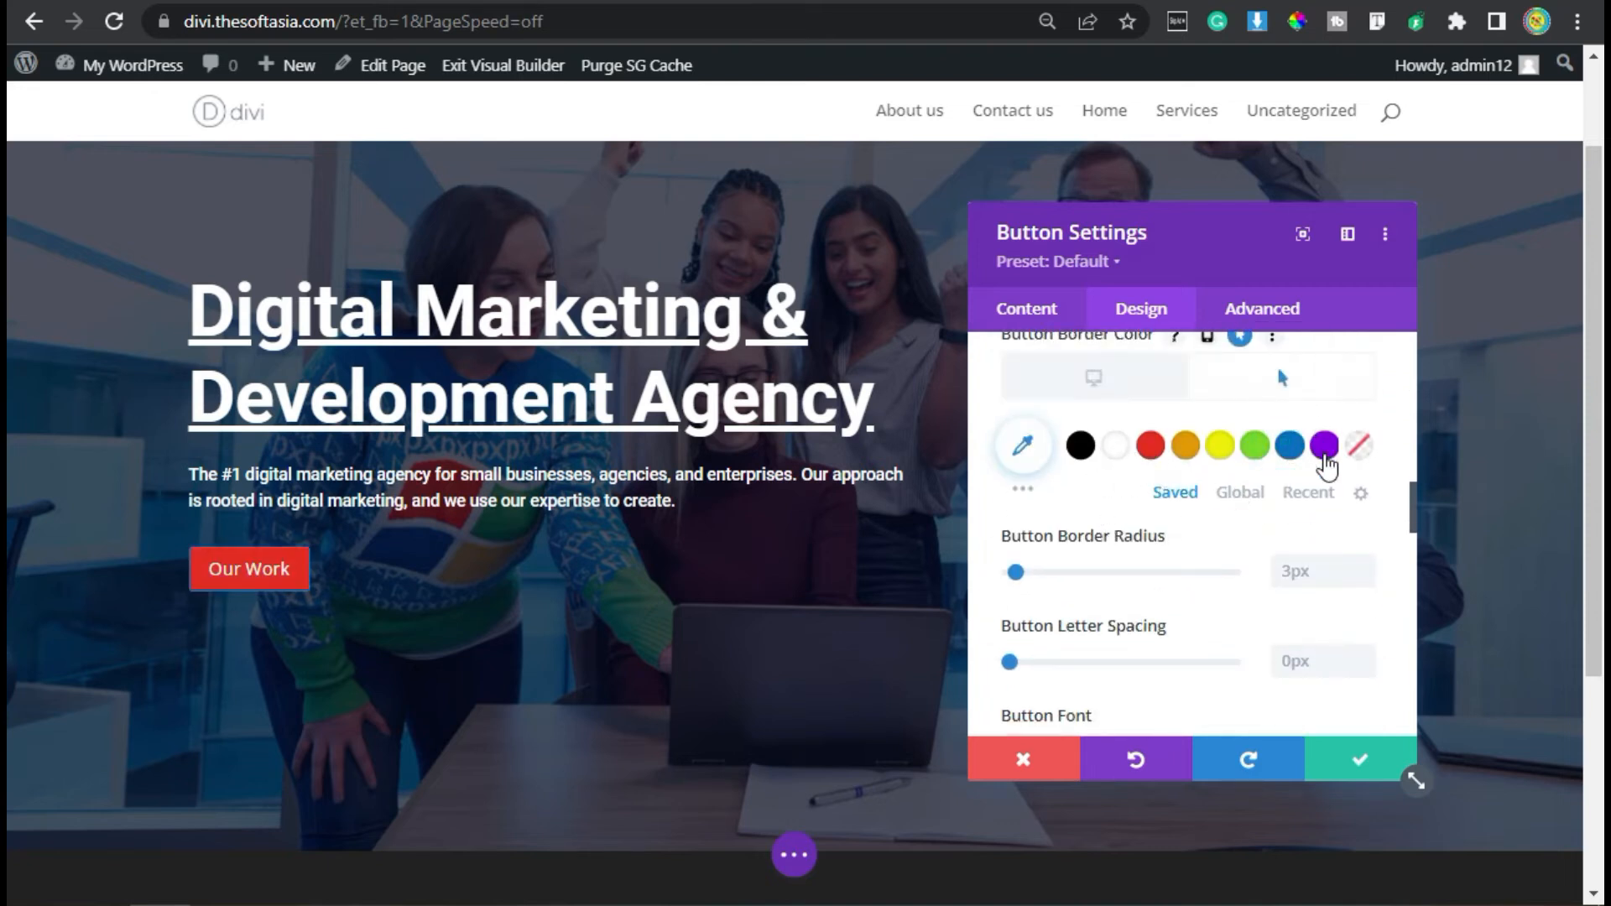
left_click(1150, 445)
- Give the button a right-arrow icon and keep it shown permanently instead of only on hover
scroll(1176, 579, "down", 8)
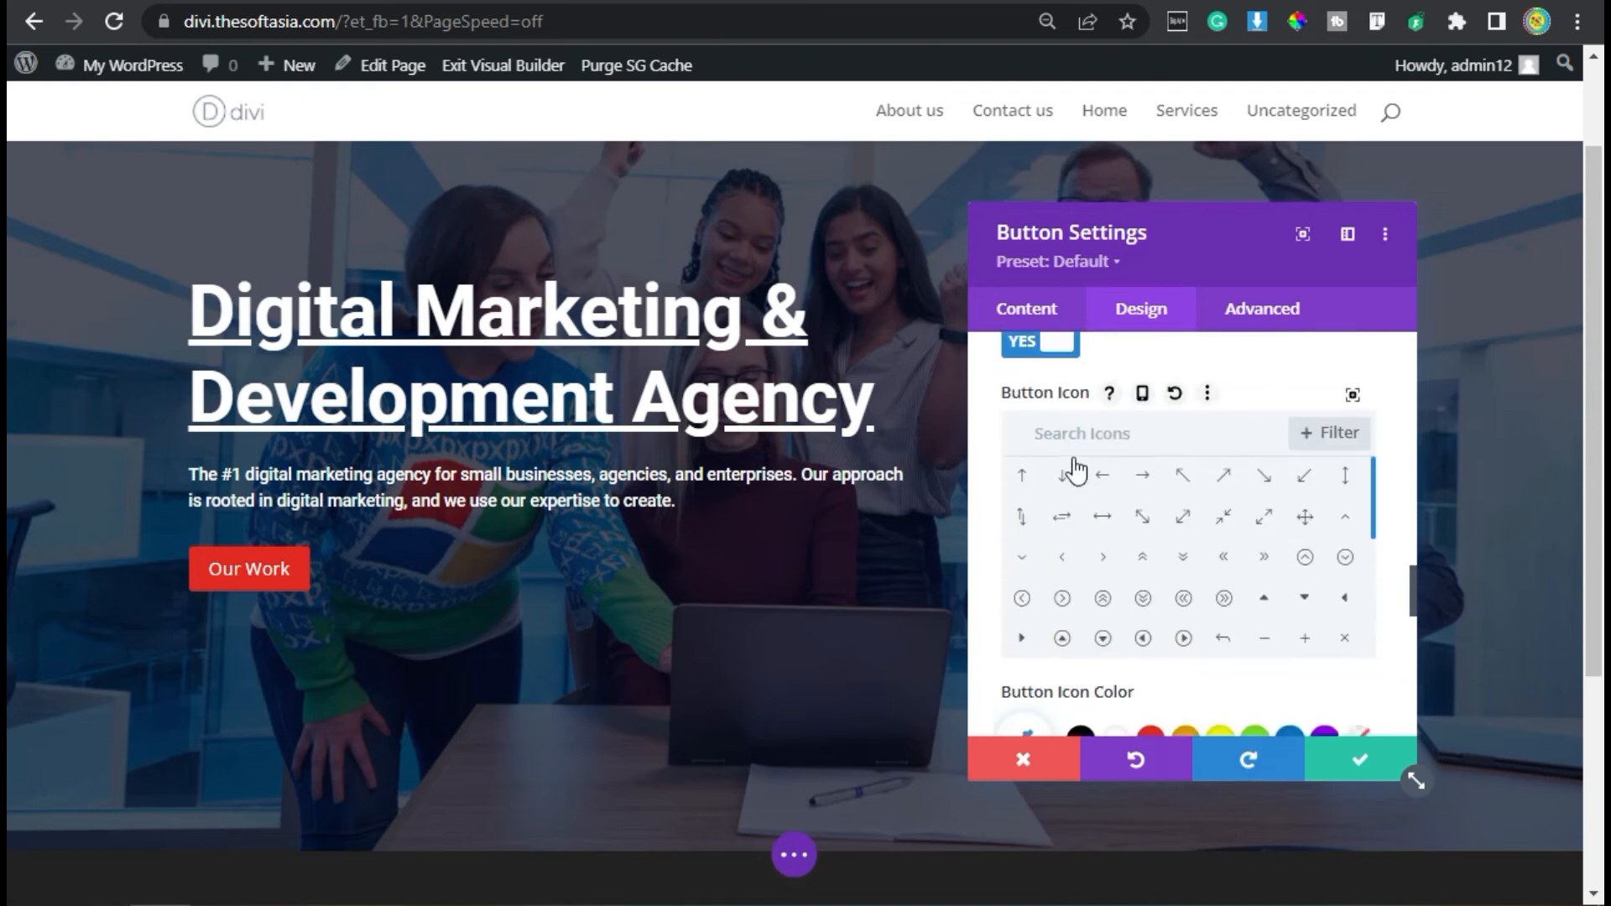
left_click(1144, 477)
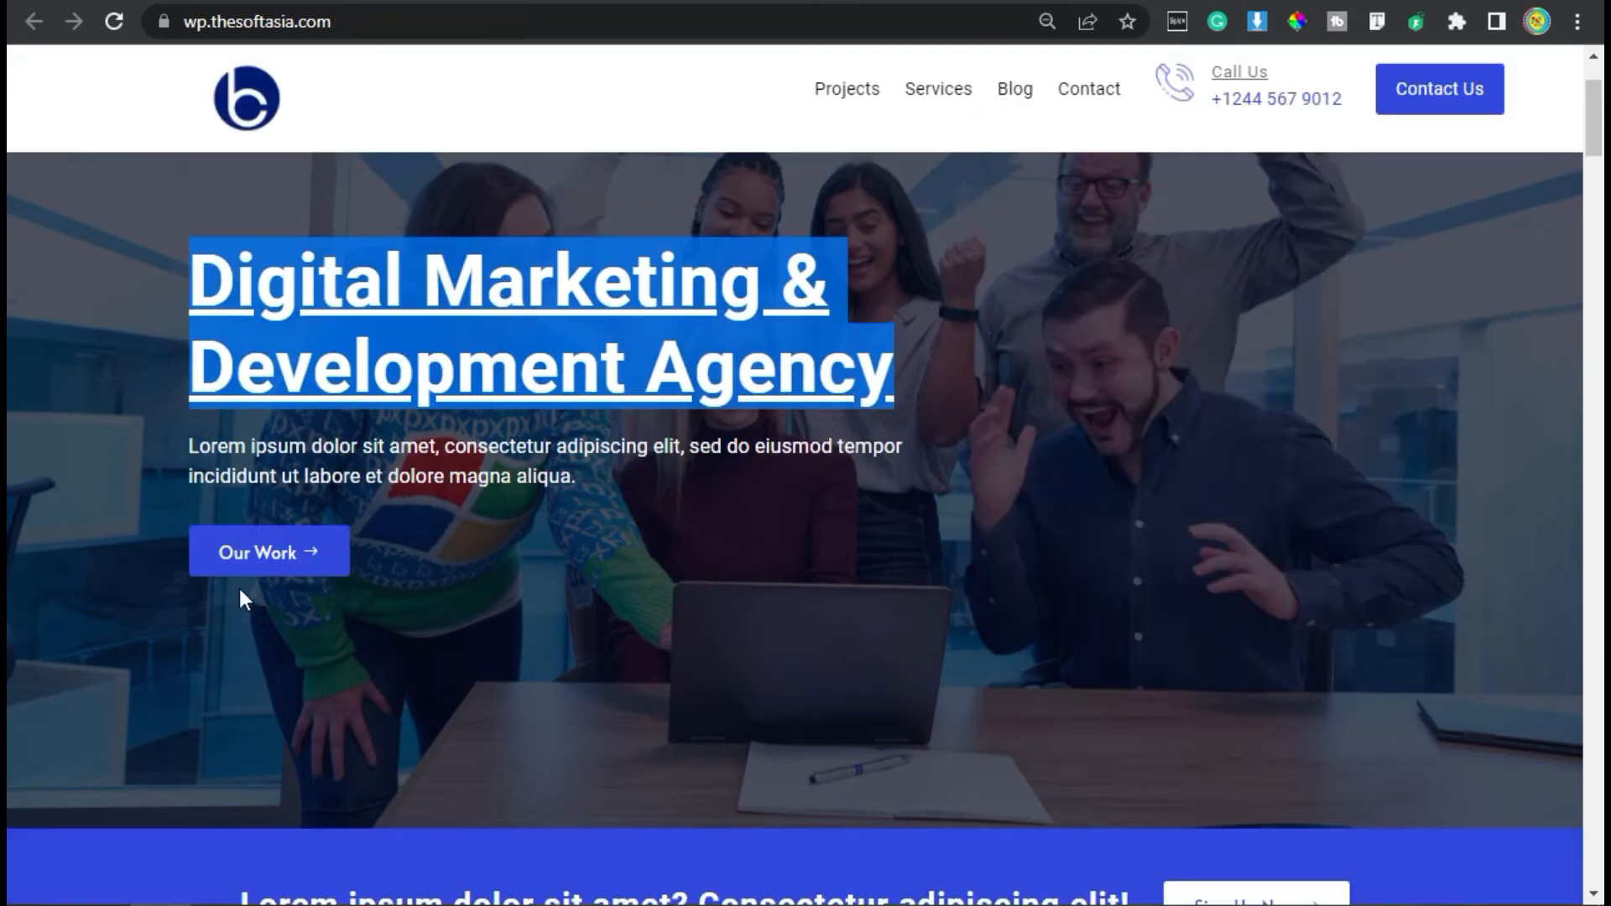
left_click(611, 581)
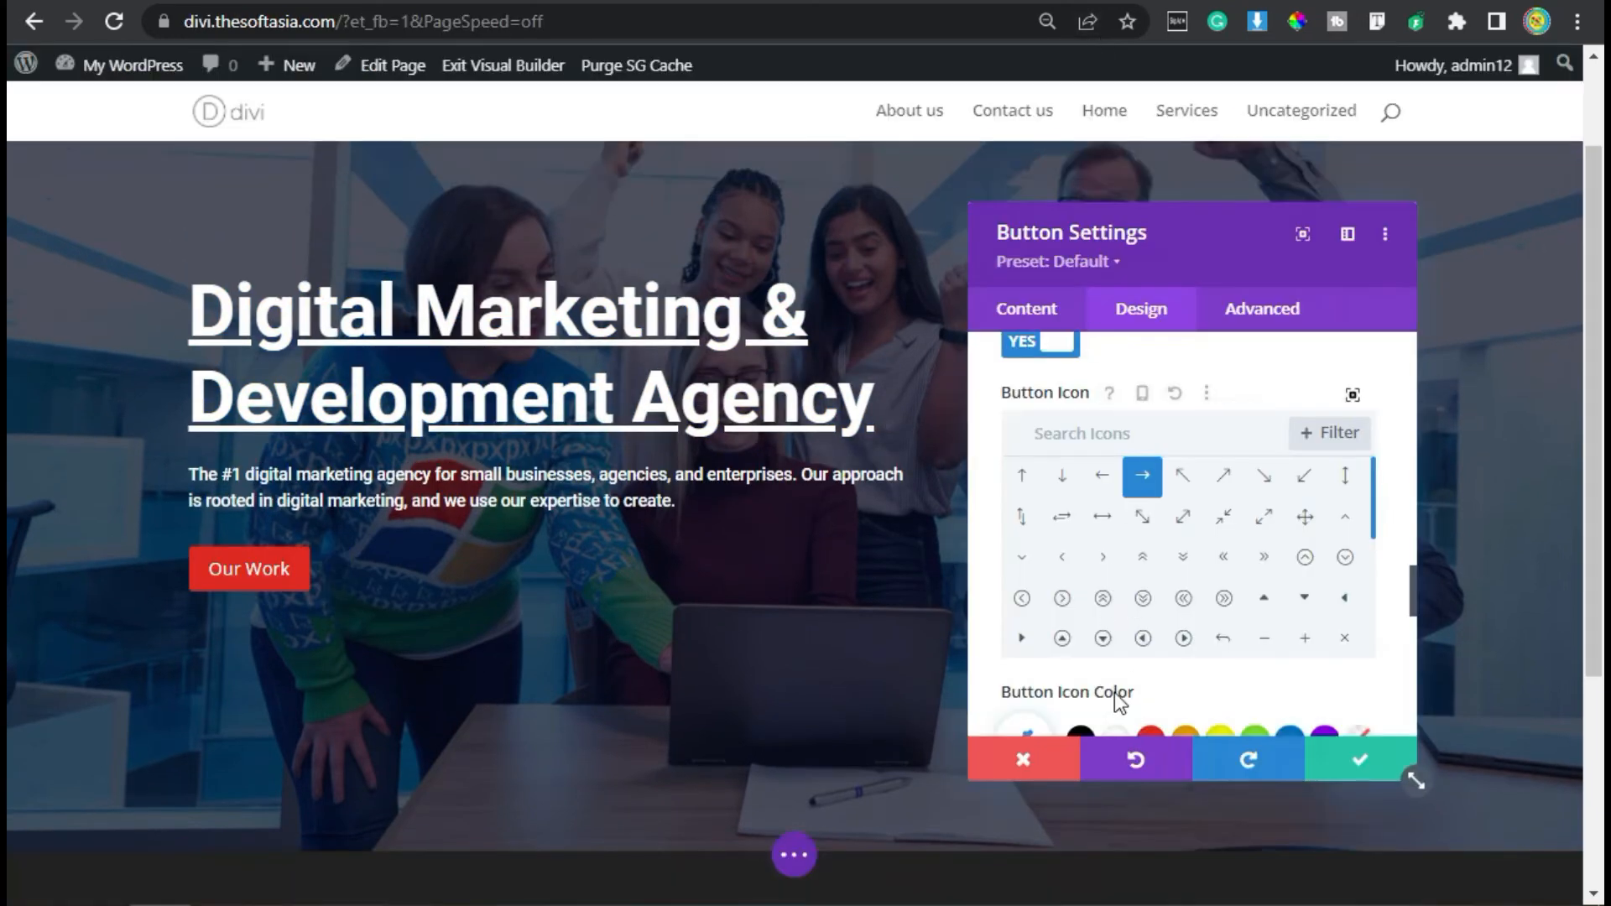
scroll(1114, 692, "down", 4)
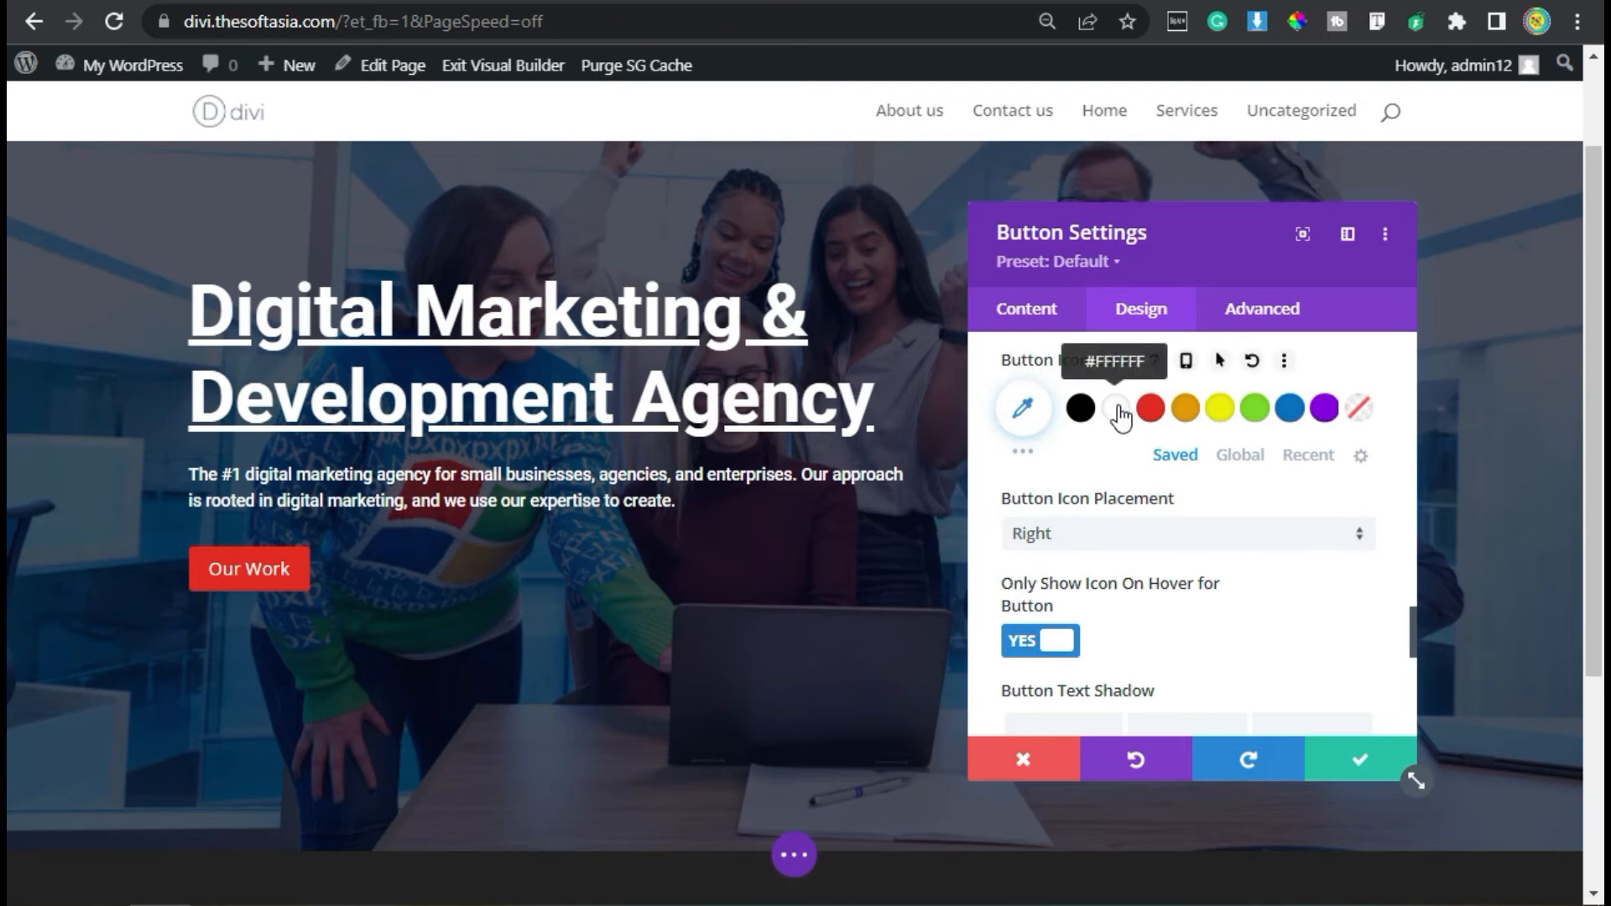
scroll(1104, 587, "down", 2)
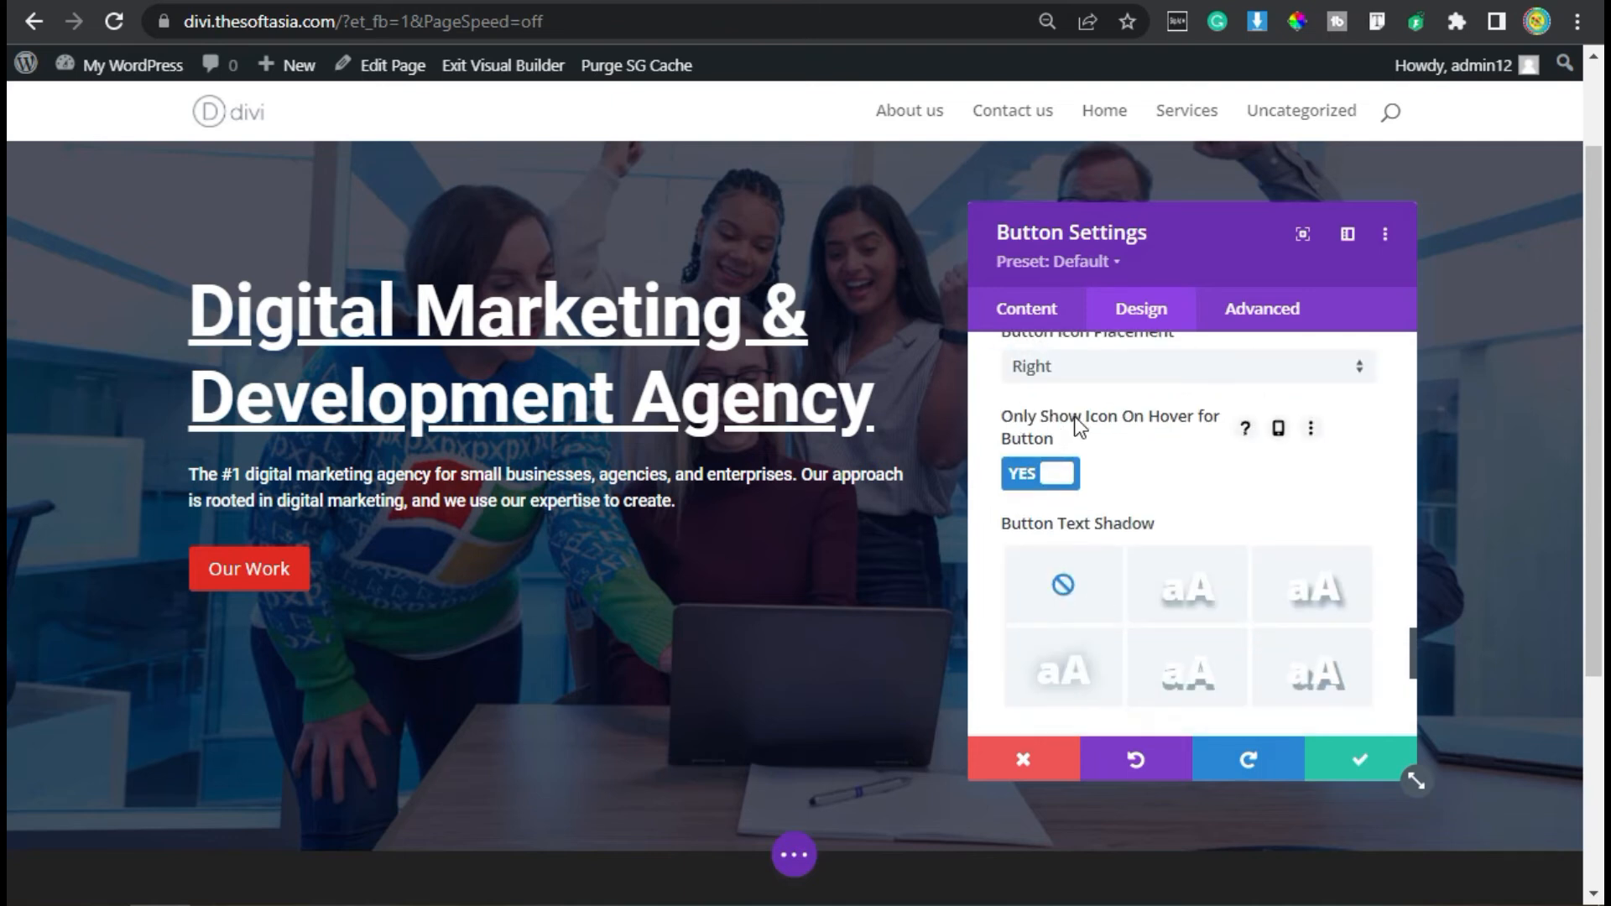
left_click(1053, 475)
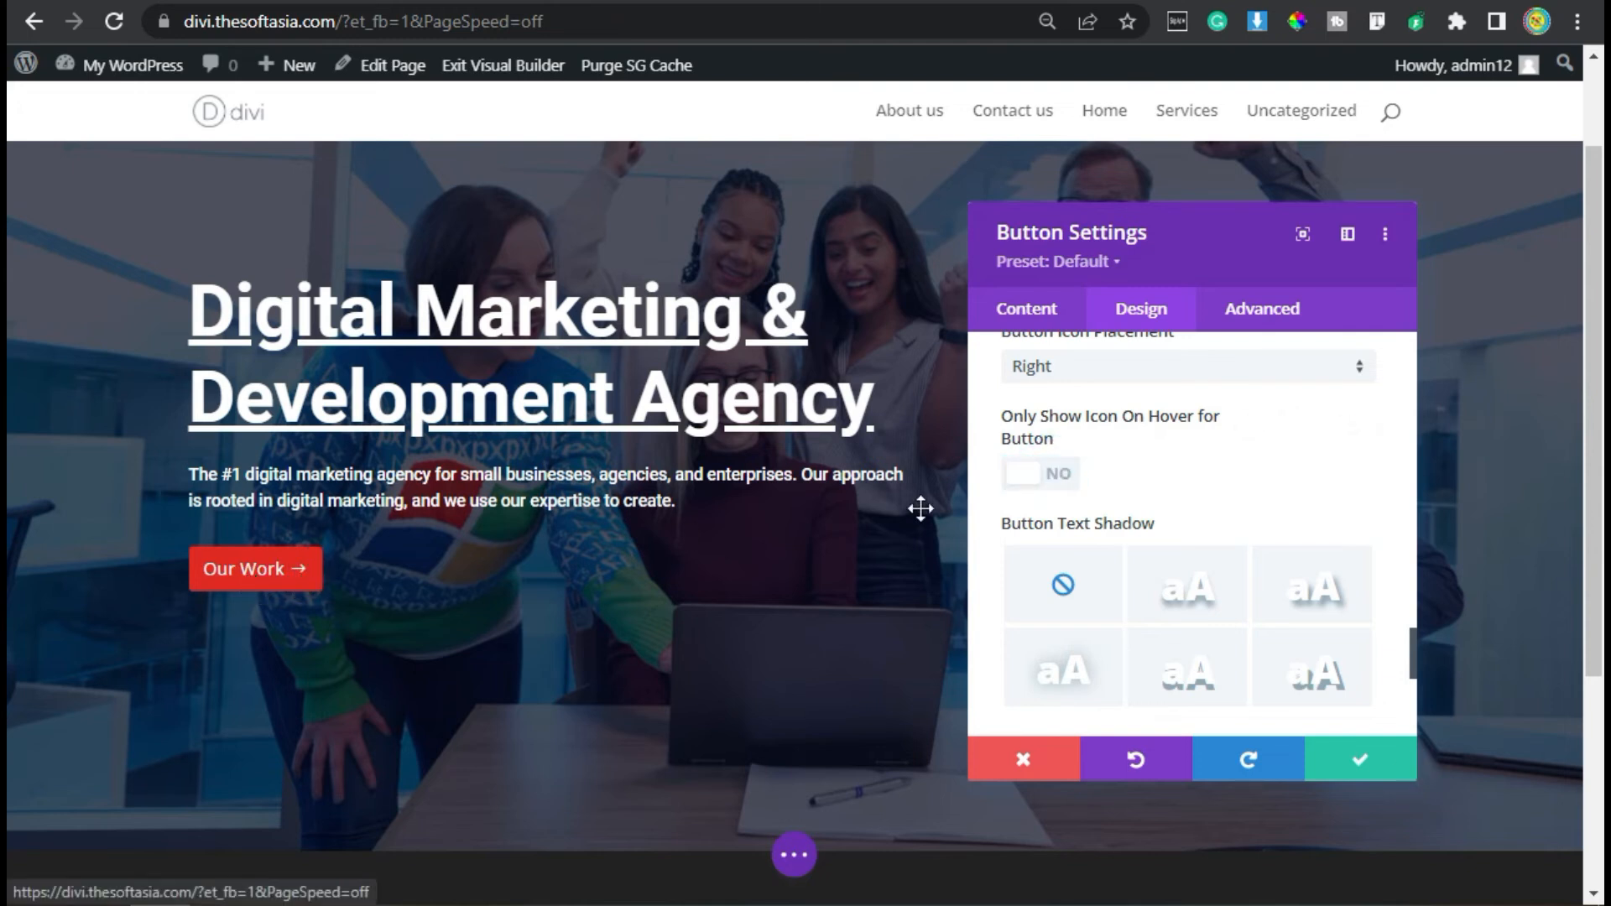
- Set the button's padding to a linked 7px top and bottom, 25px left and 45px right
scroll(1172, 451, "down", 4)
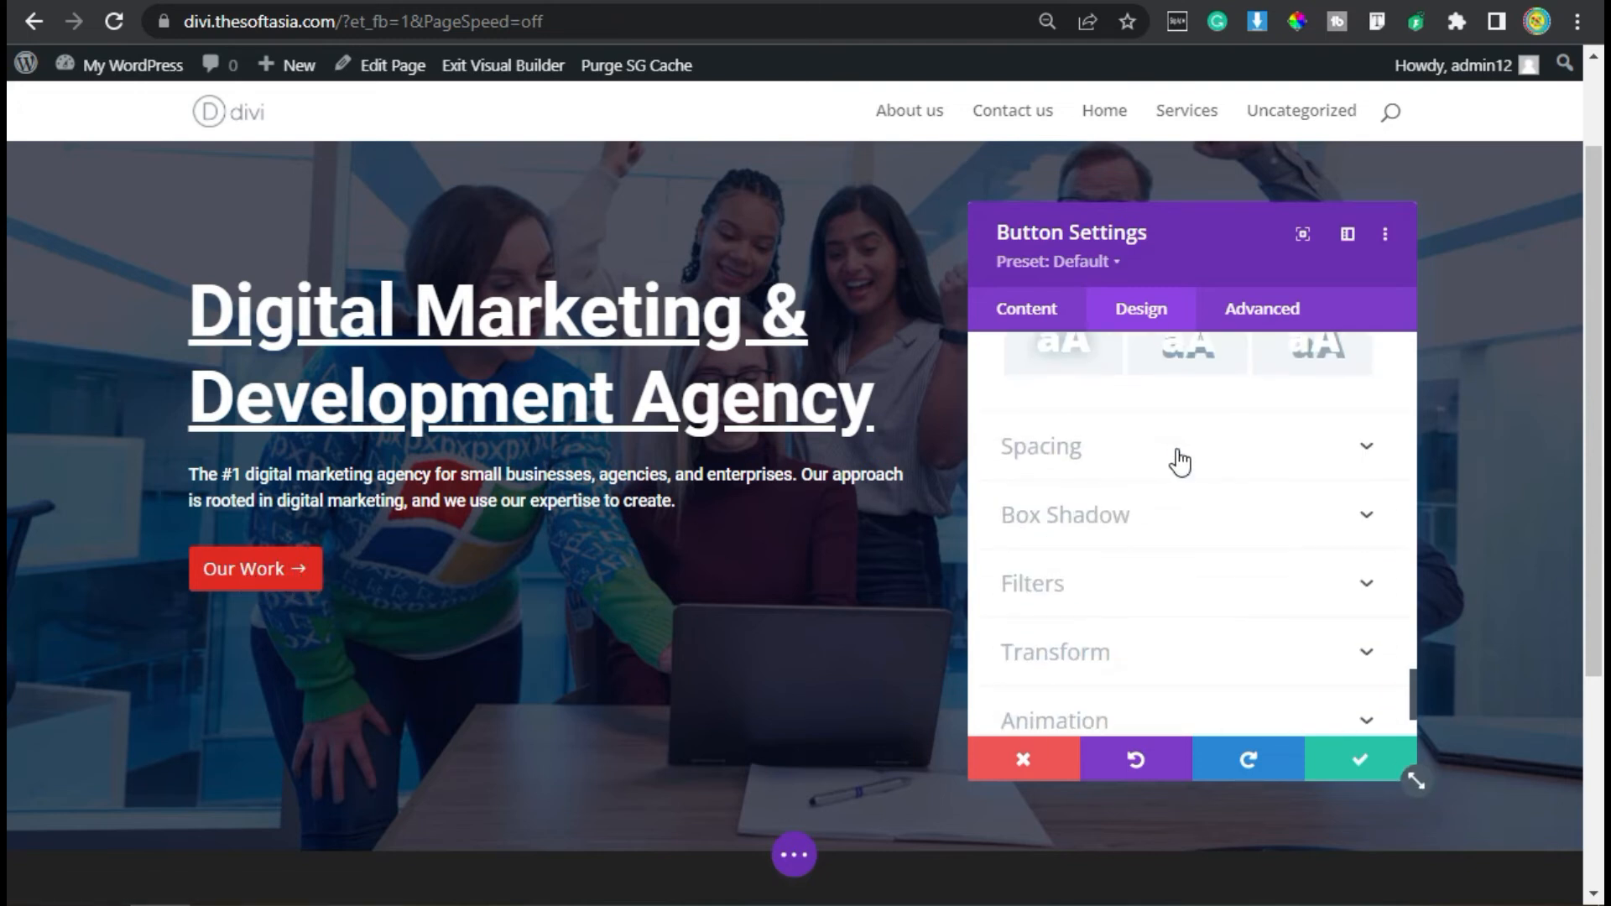
left_click(1045, 452)
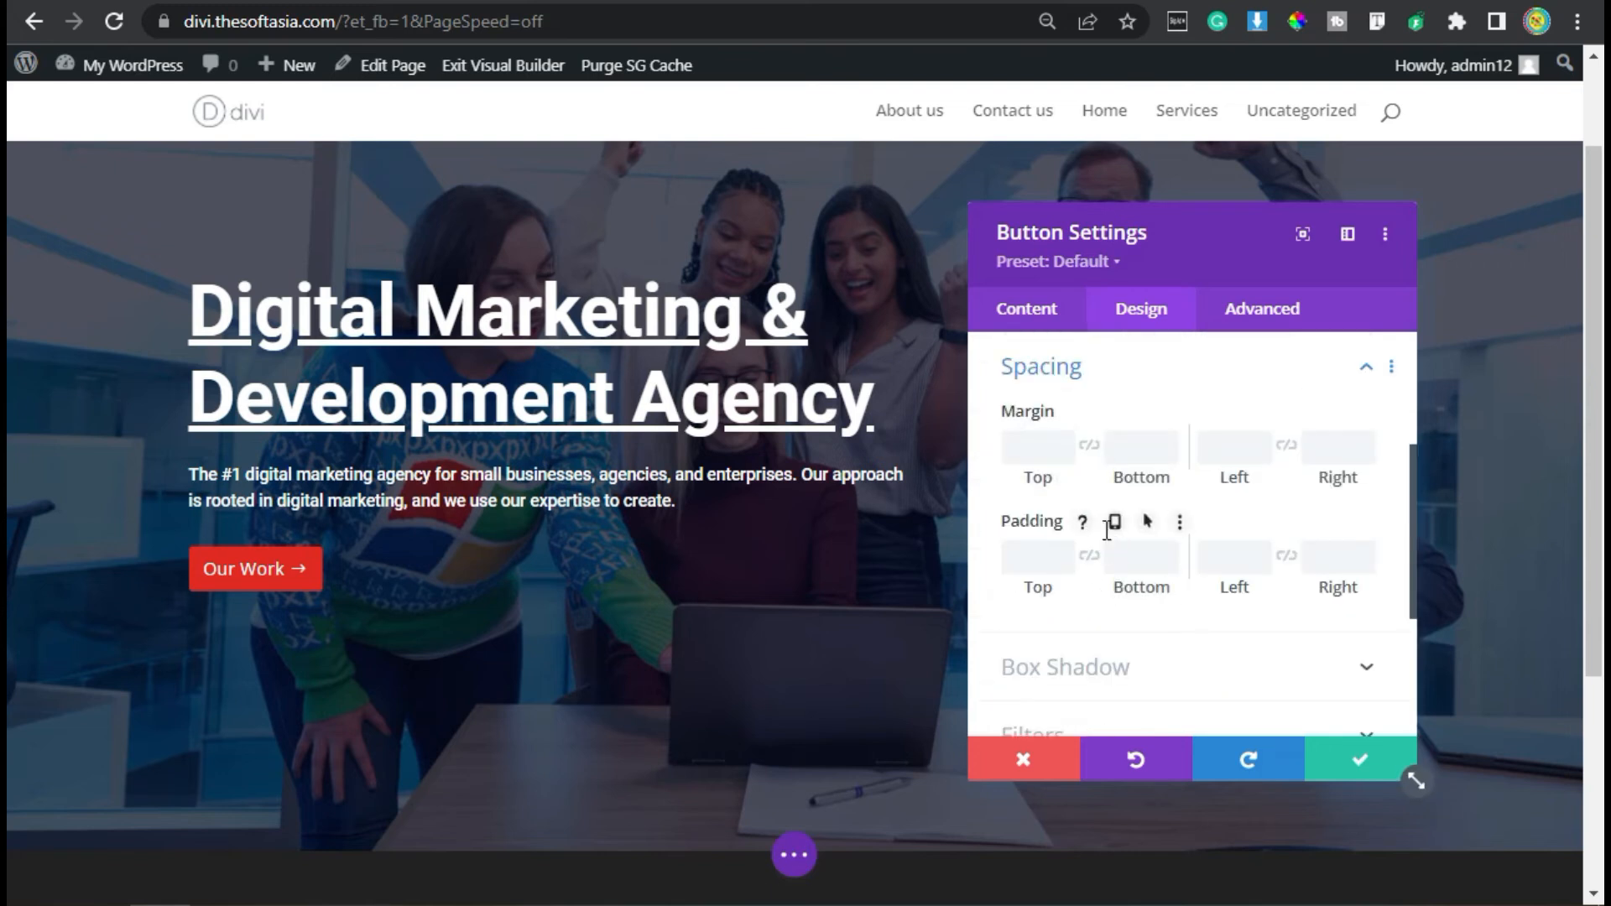
scroll(1107, 532, "down", 2)
left_click(1031, 395)
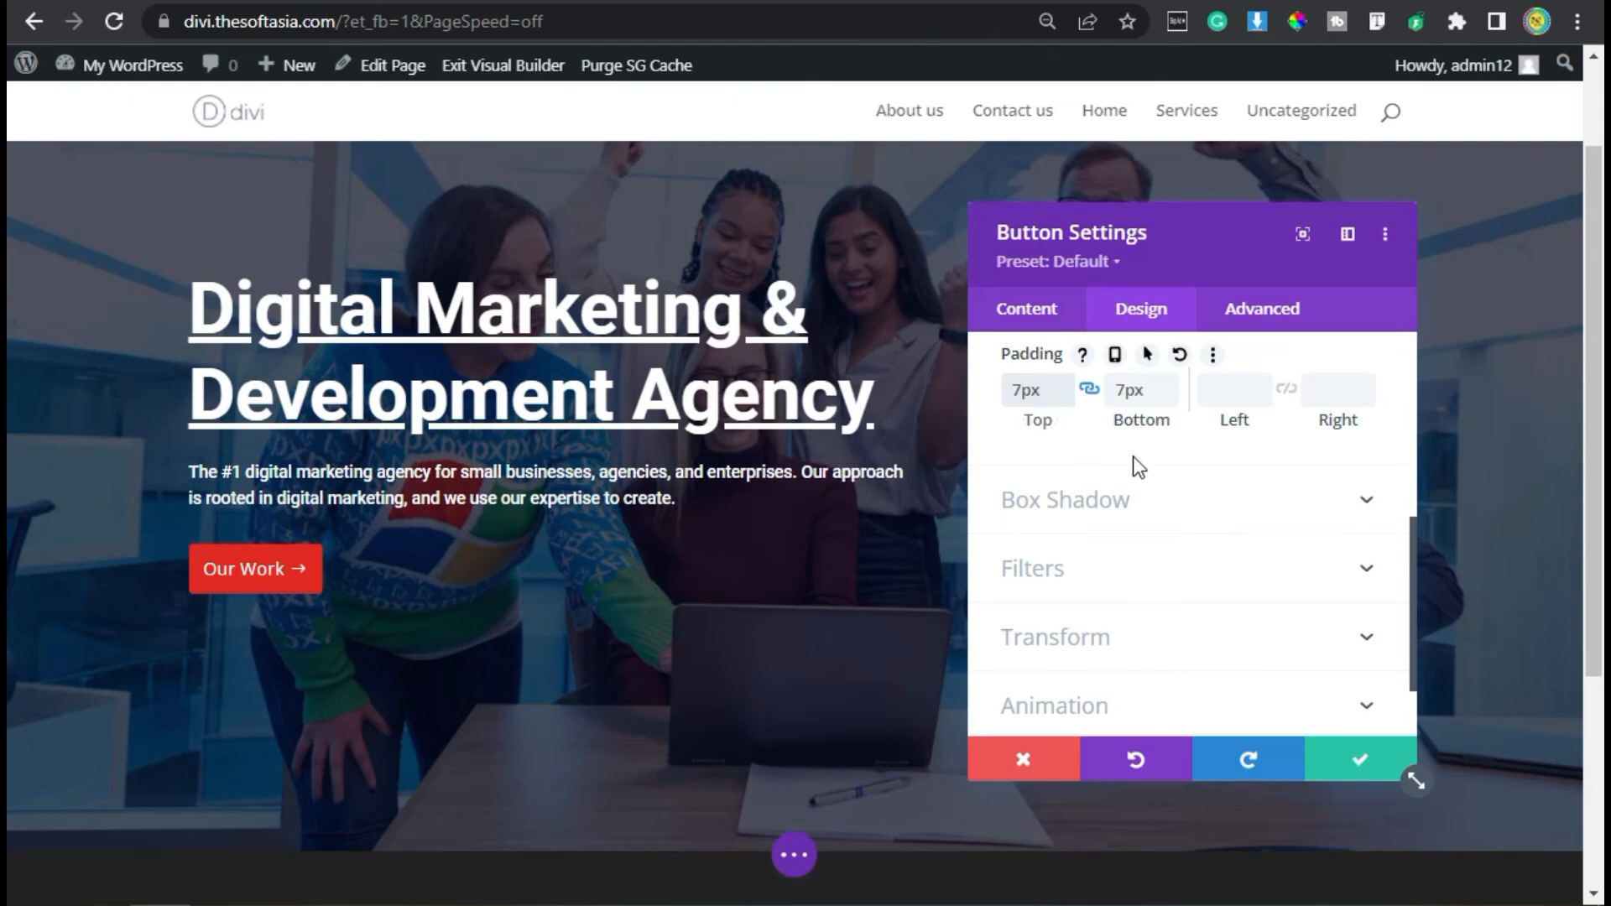
left_click(1228, 392)
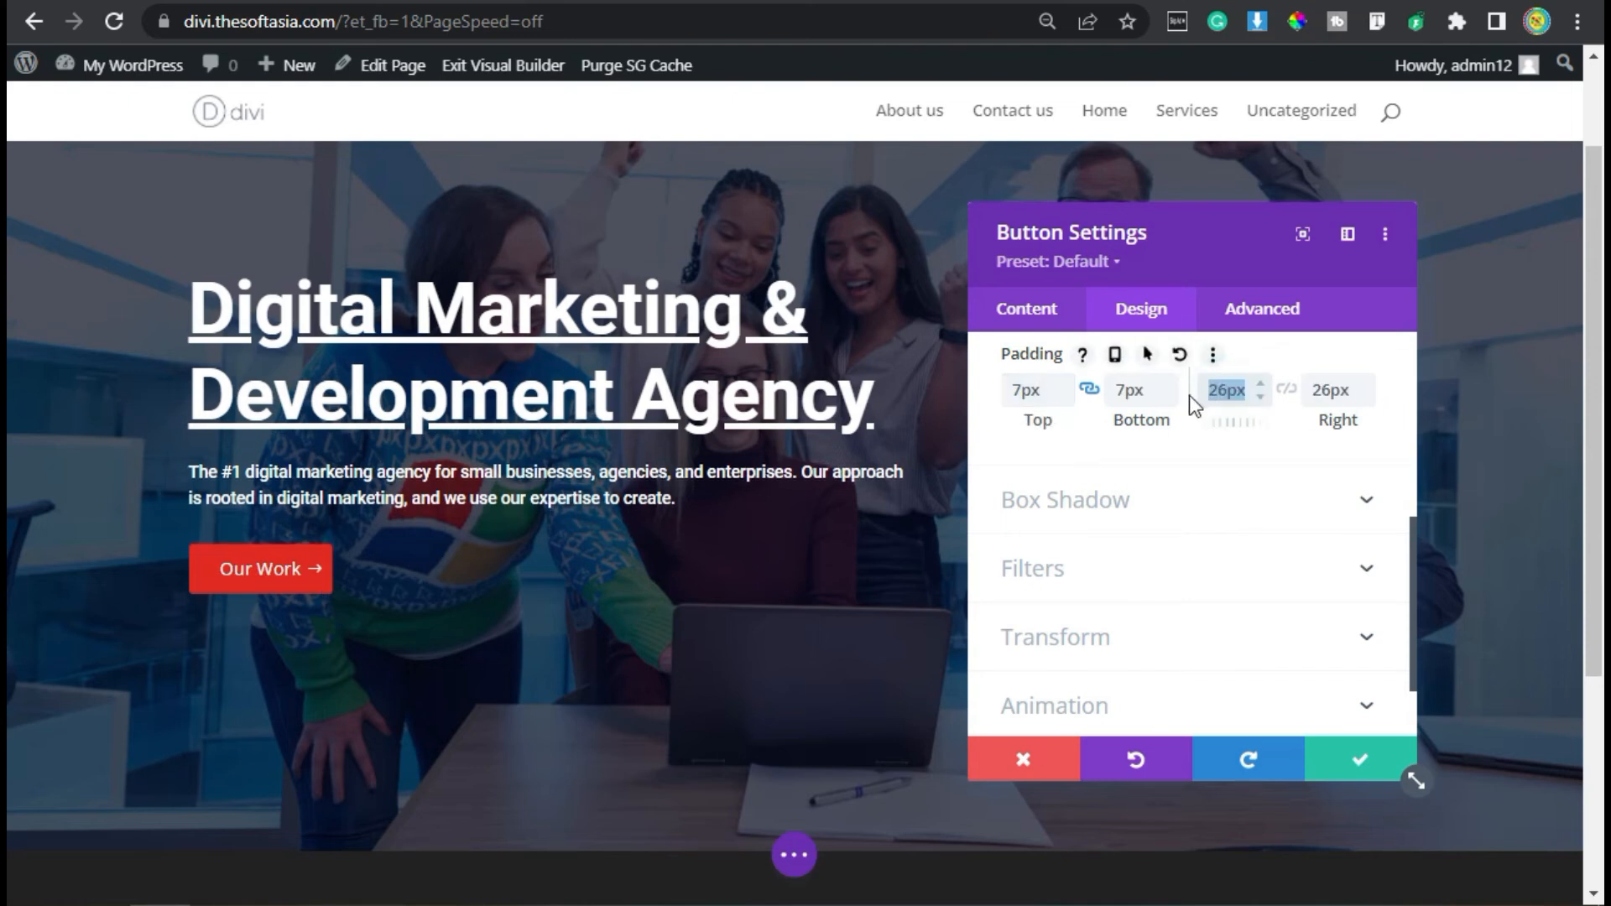
type("25")
double_click(1315, 388)
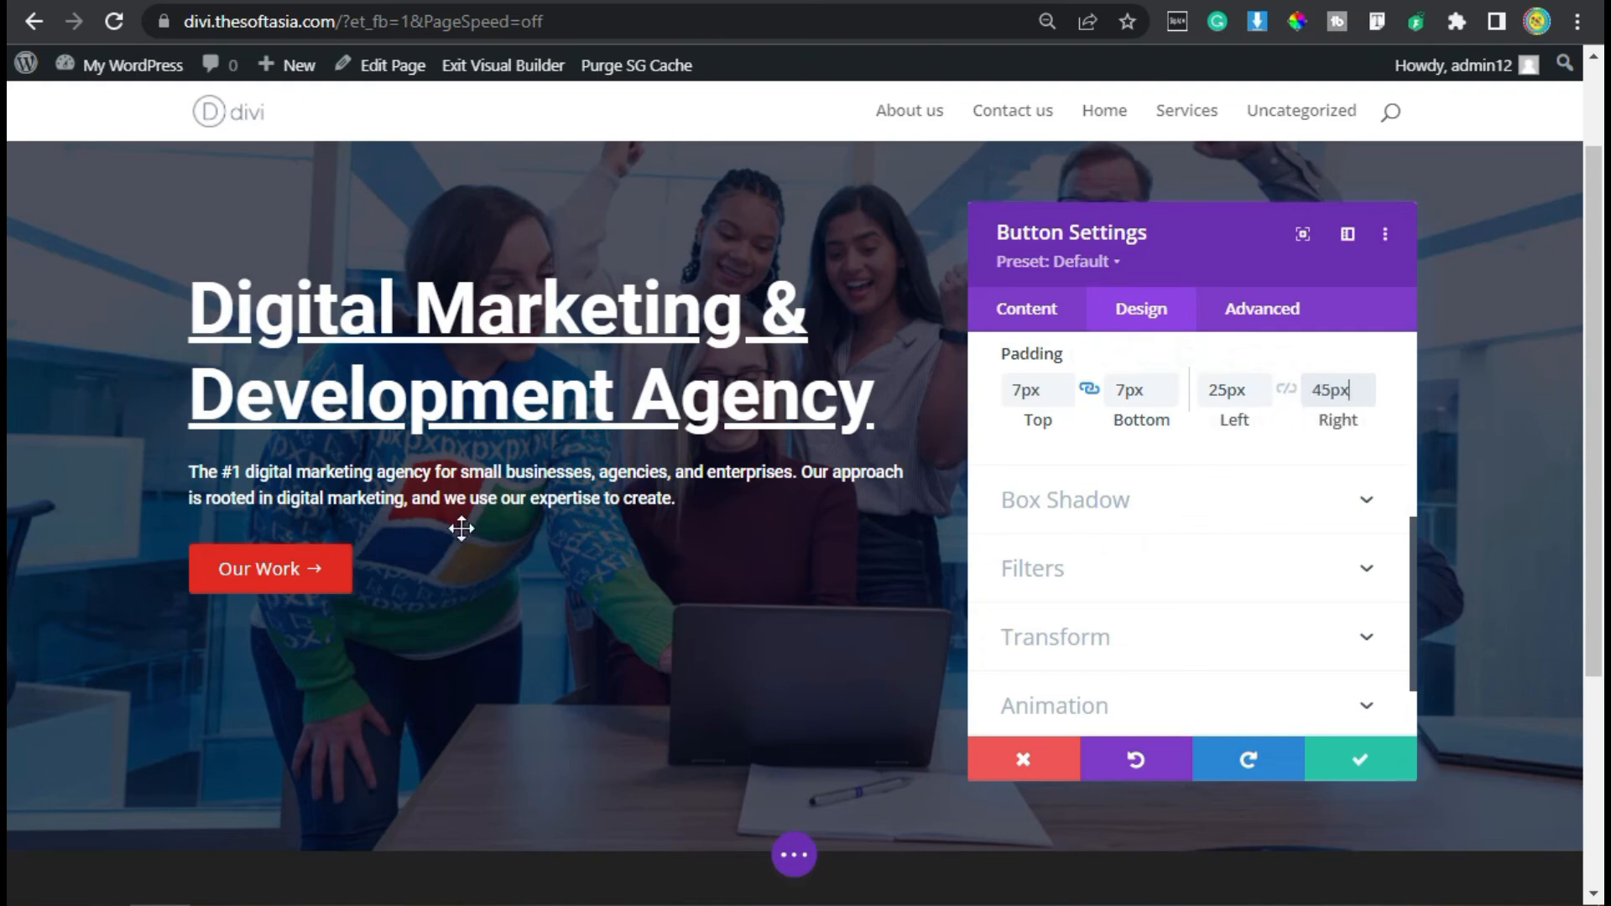
- Give the button a Slide animation with direction Up and save its settings
scroll(1182, 478, "down", 2)
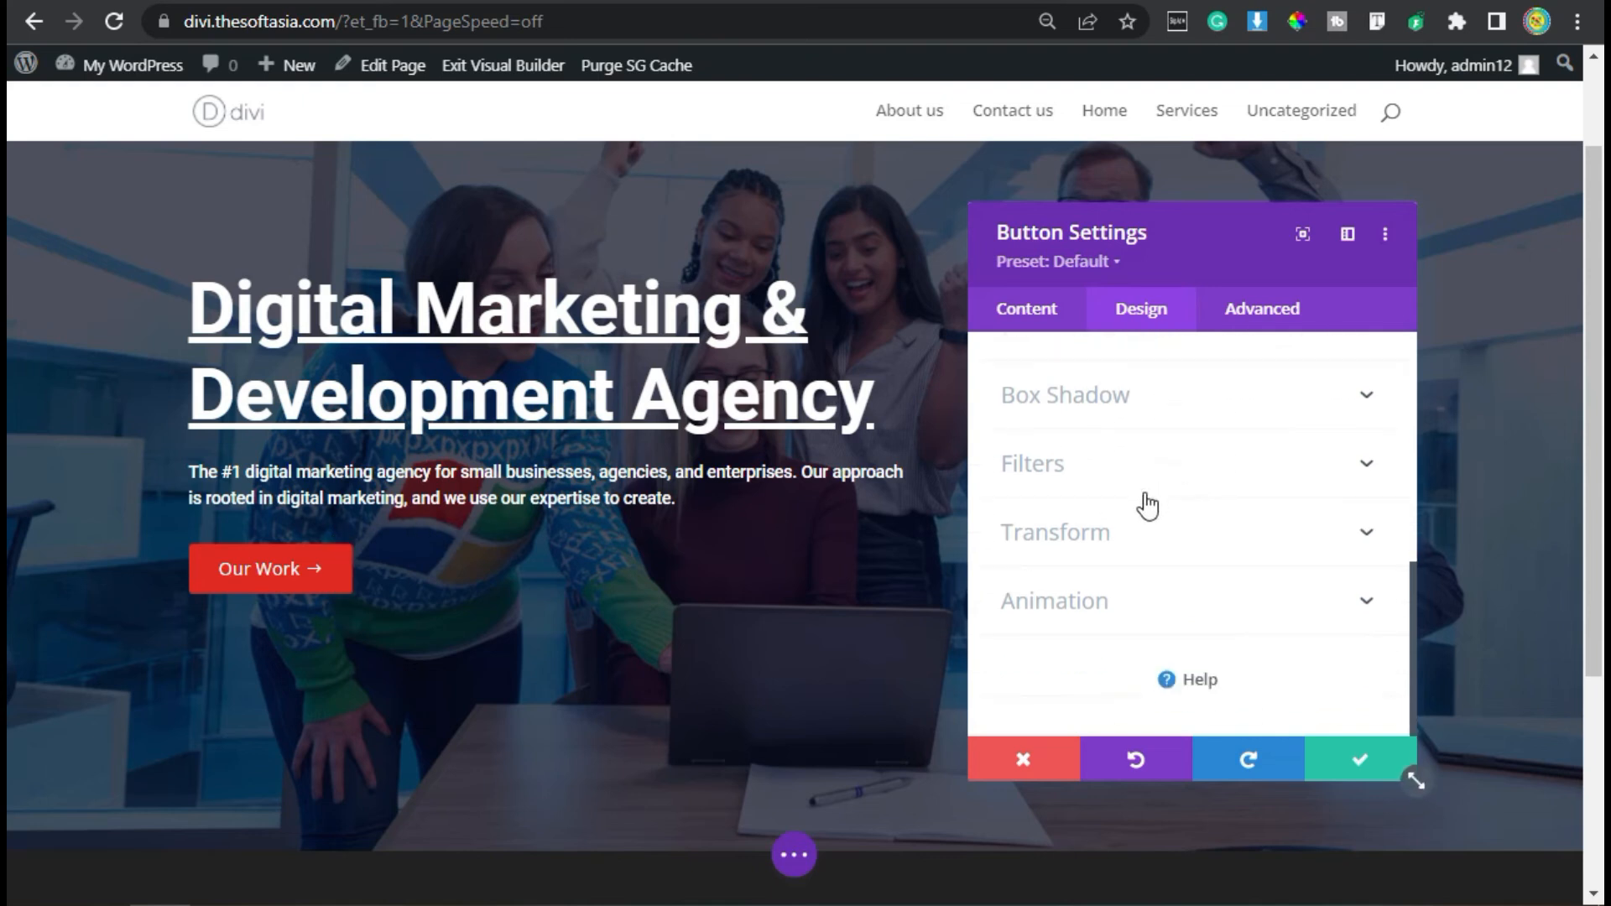
left_click(1114, 600)
left_click(1238, 478)
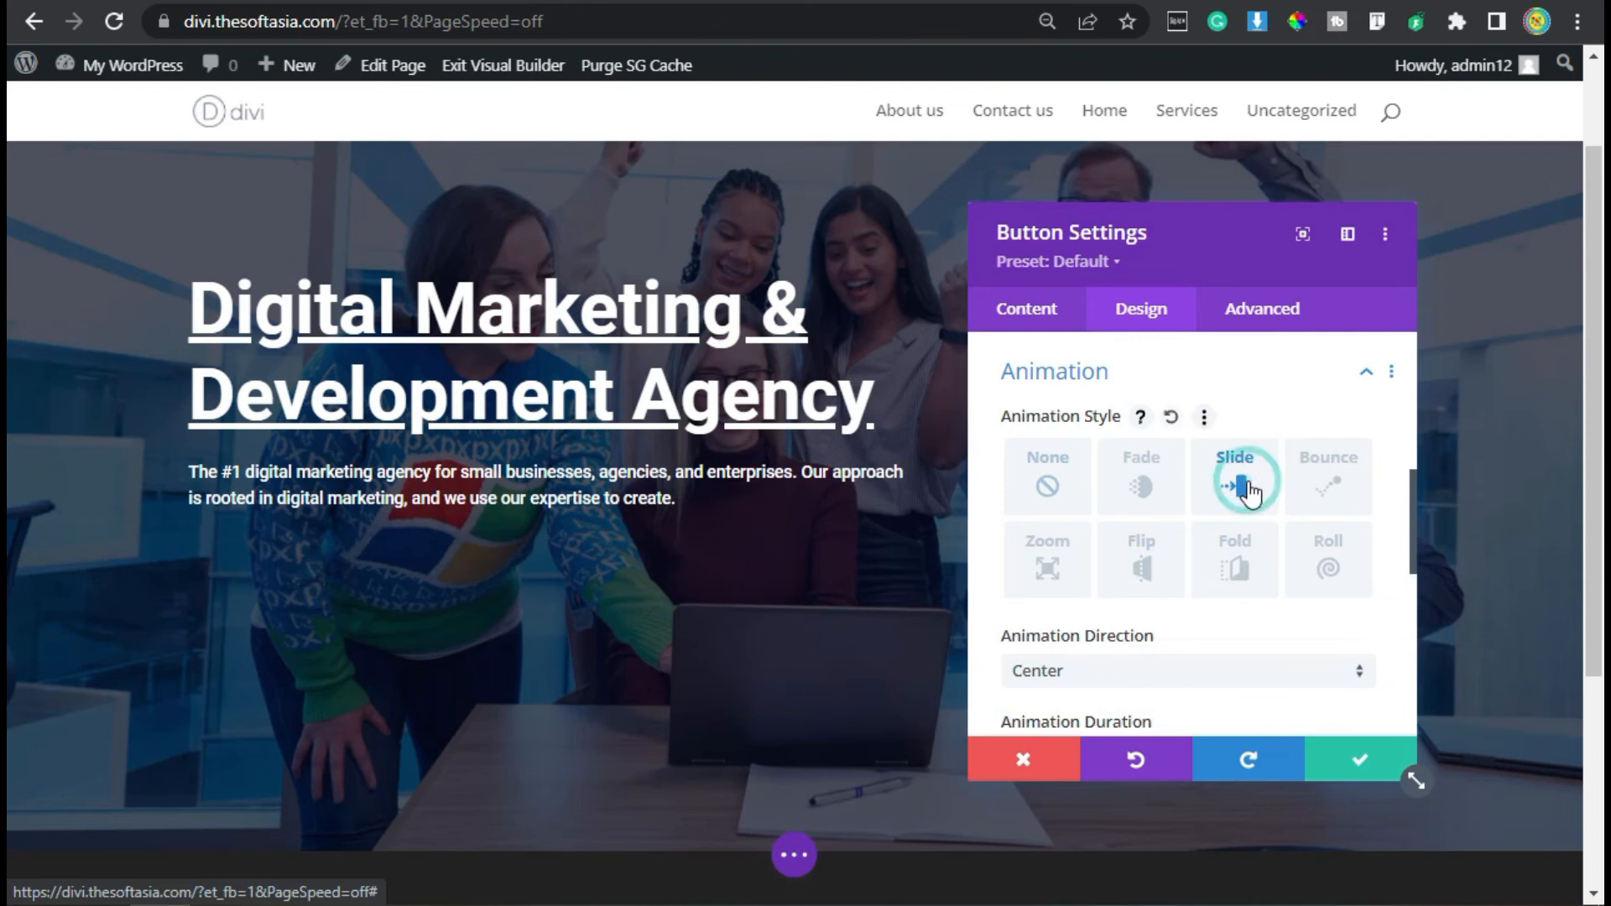
scroll(1238, 537, "down", 2)
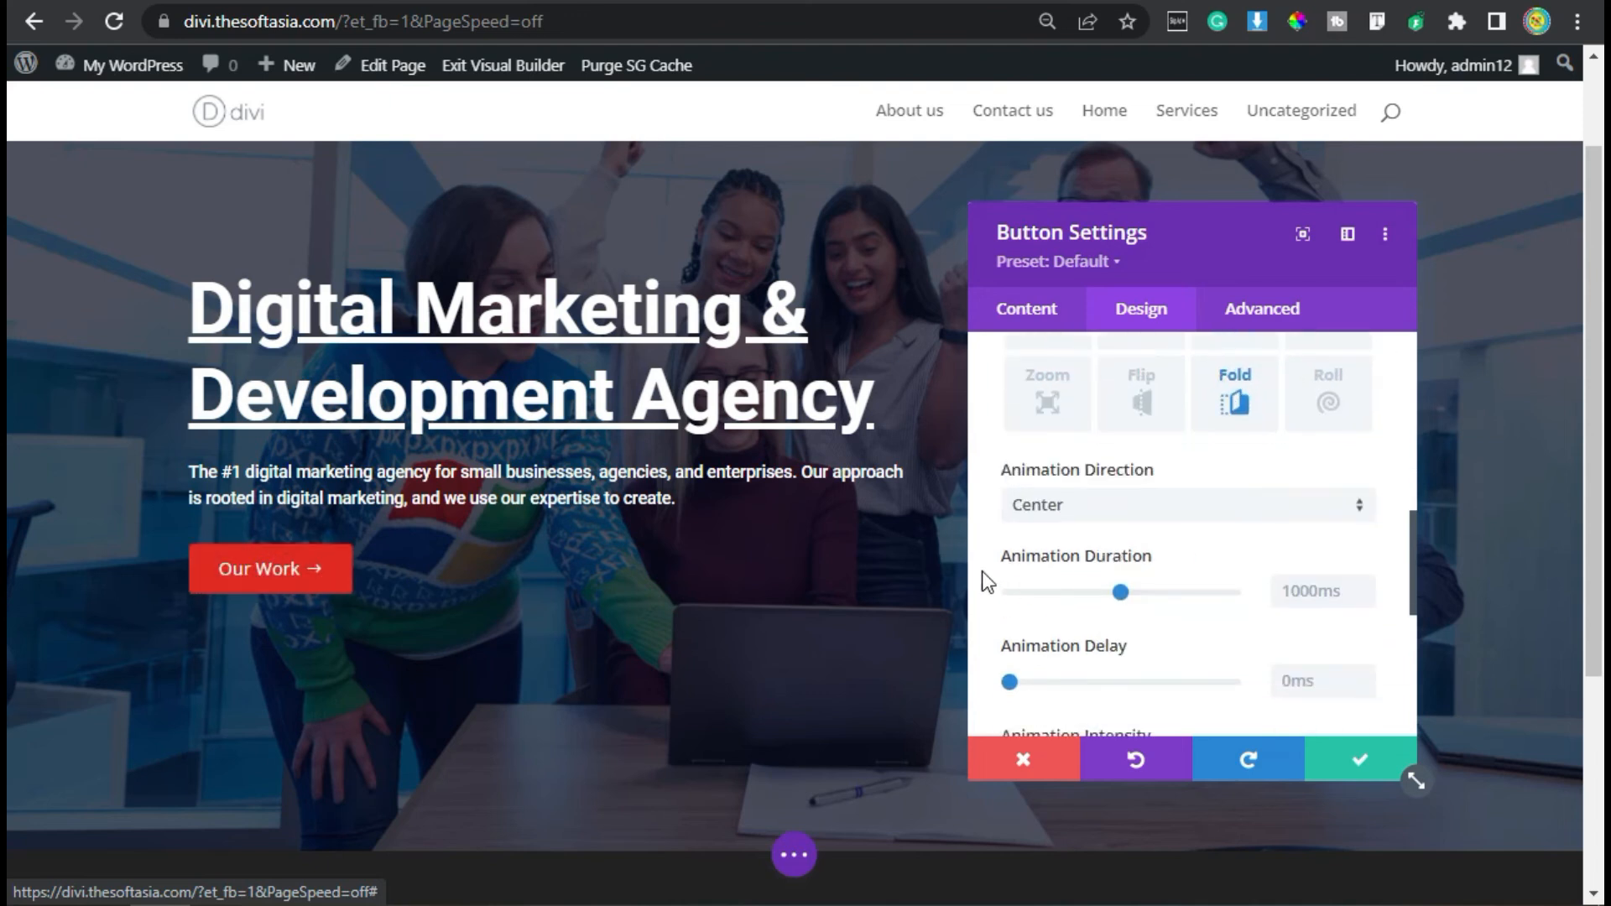
left_click(1149, 504)
left_click(1172, 646)
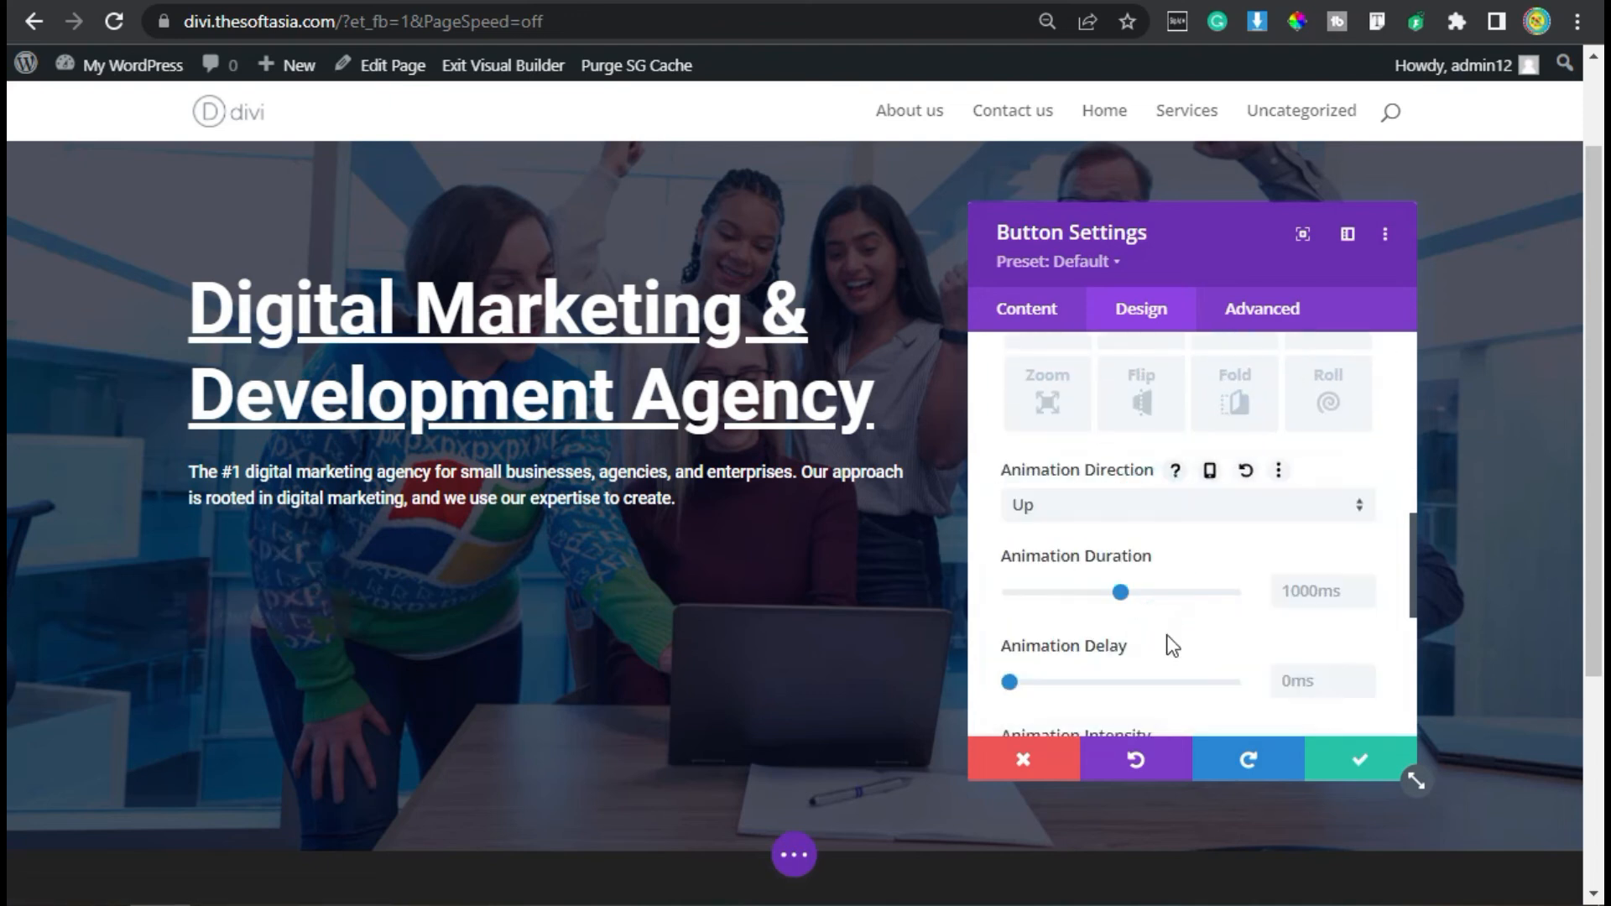
left_click(1359, 759)
- Compare the finished hero section with the hero section on the reference site
scroll(791, 738, "up", 3)
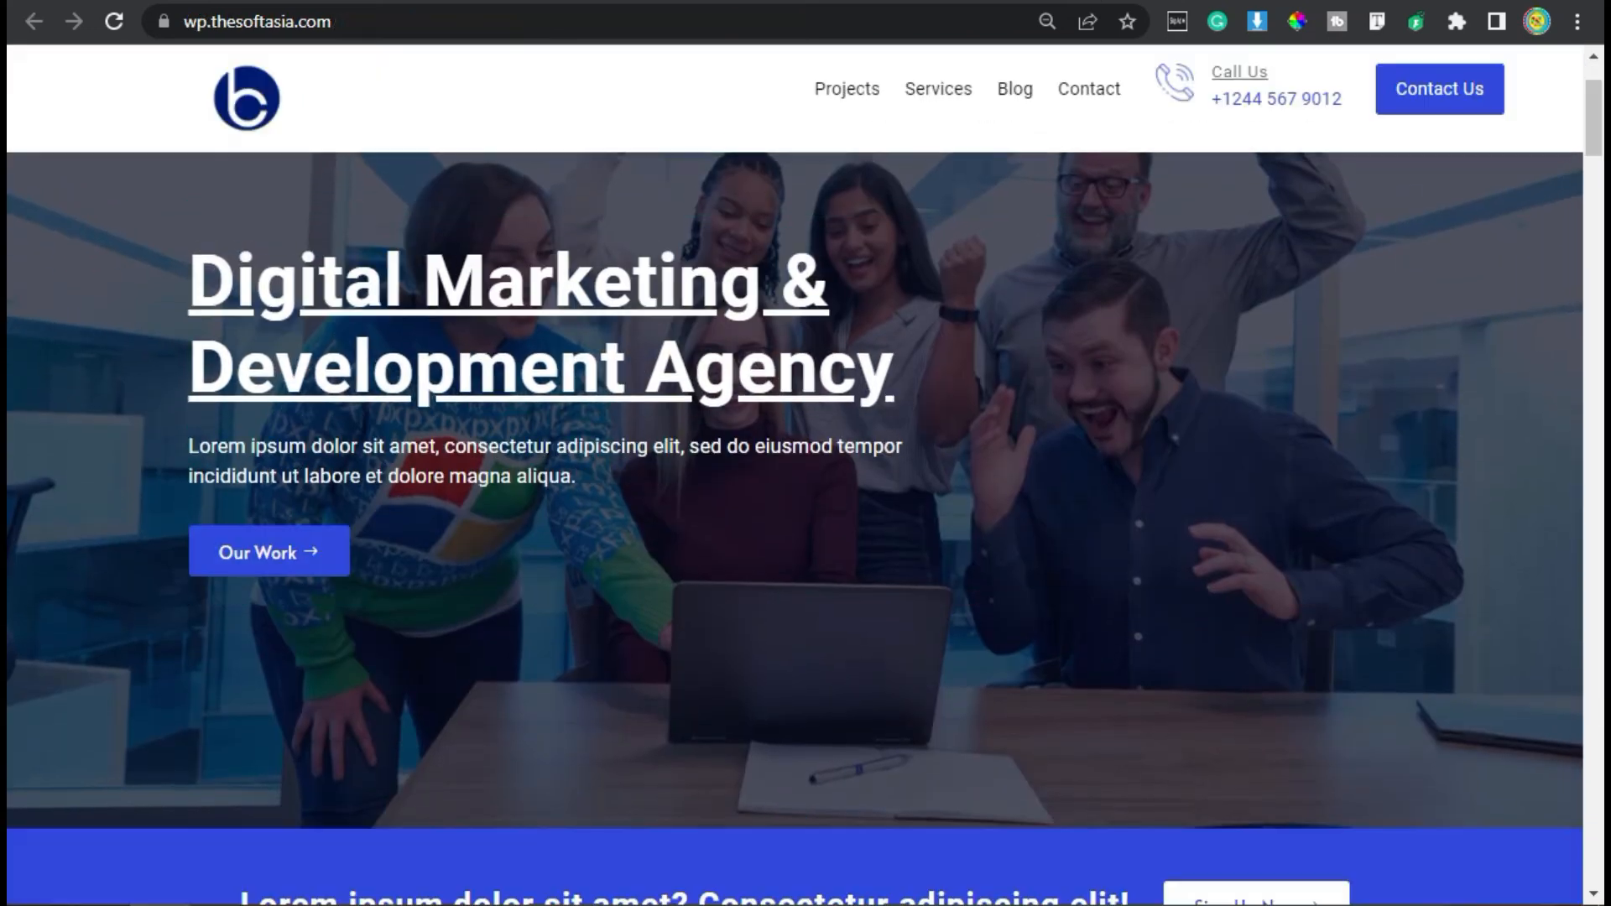
scroll(957, 156, "up", 2)
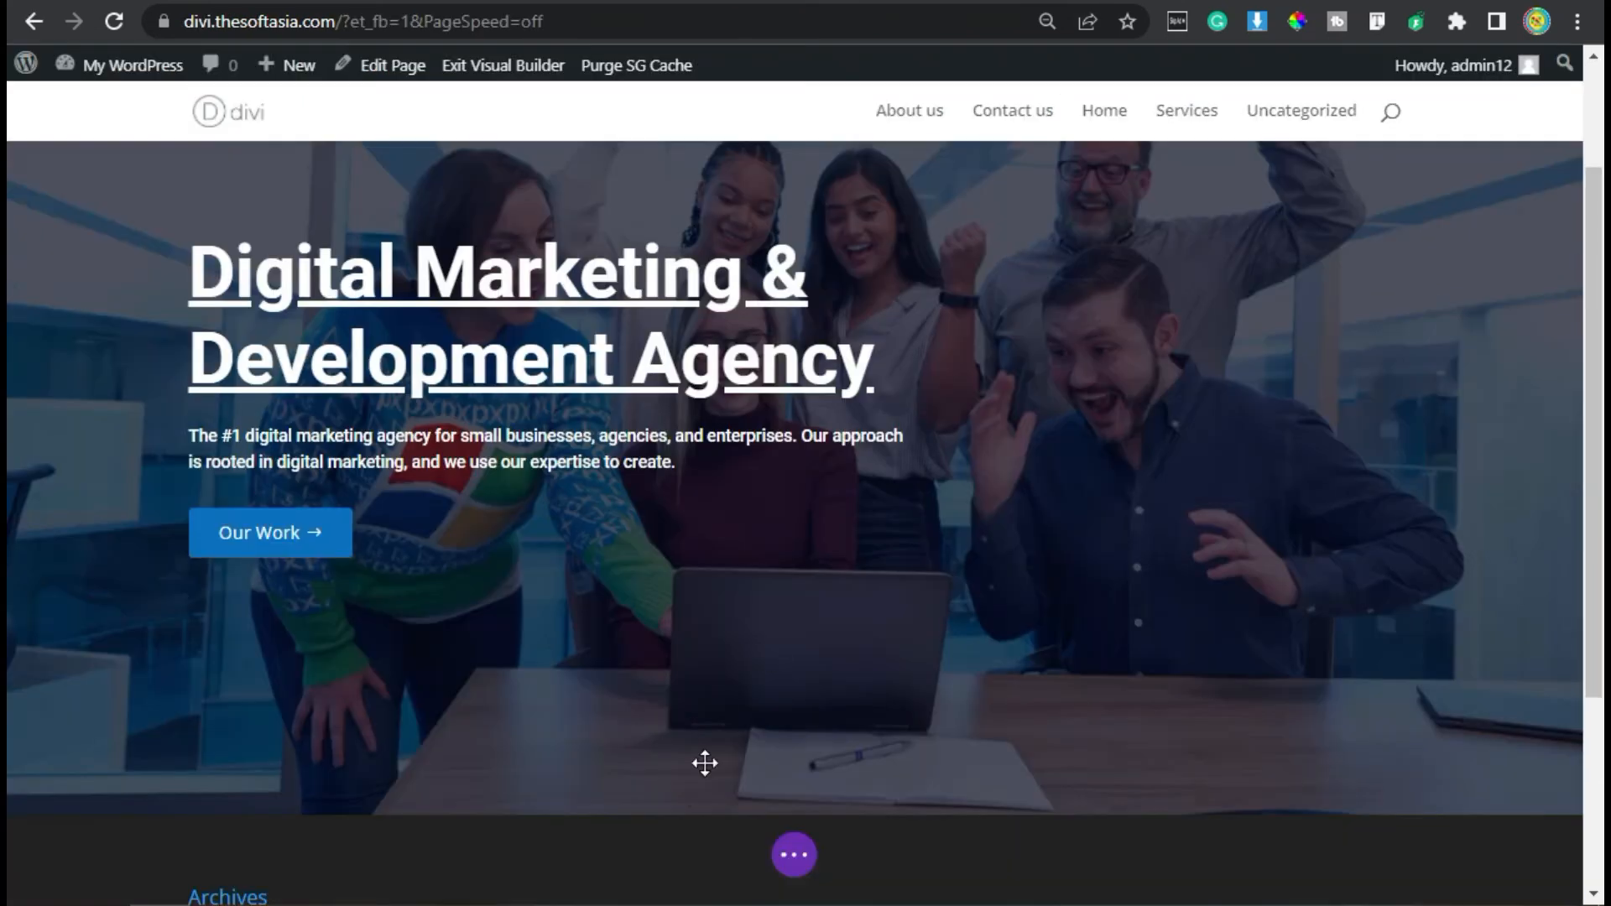
left_click(790, 855)
left_click(794, 855)
left_click(807, 856)
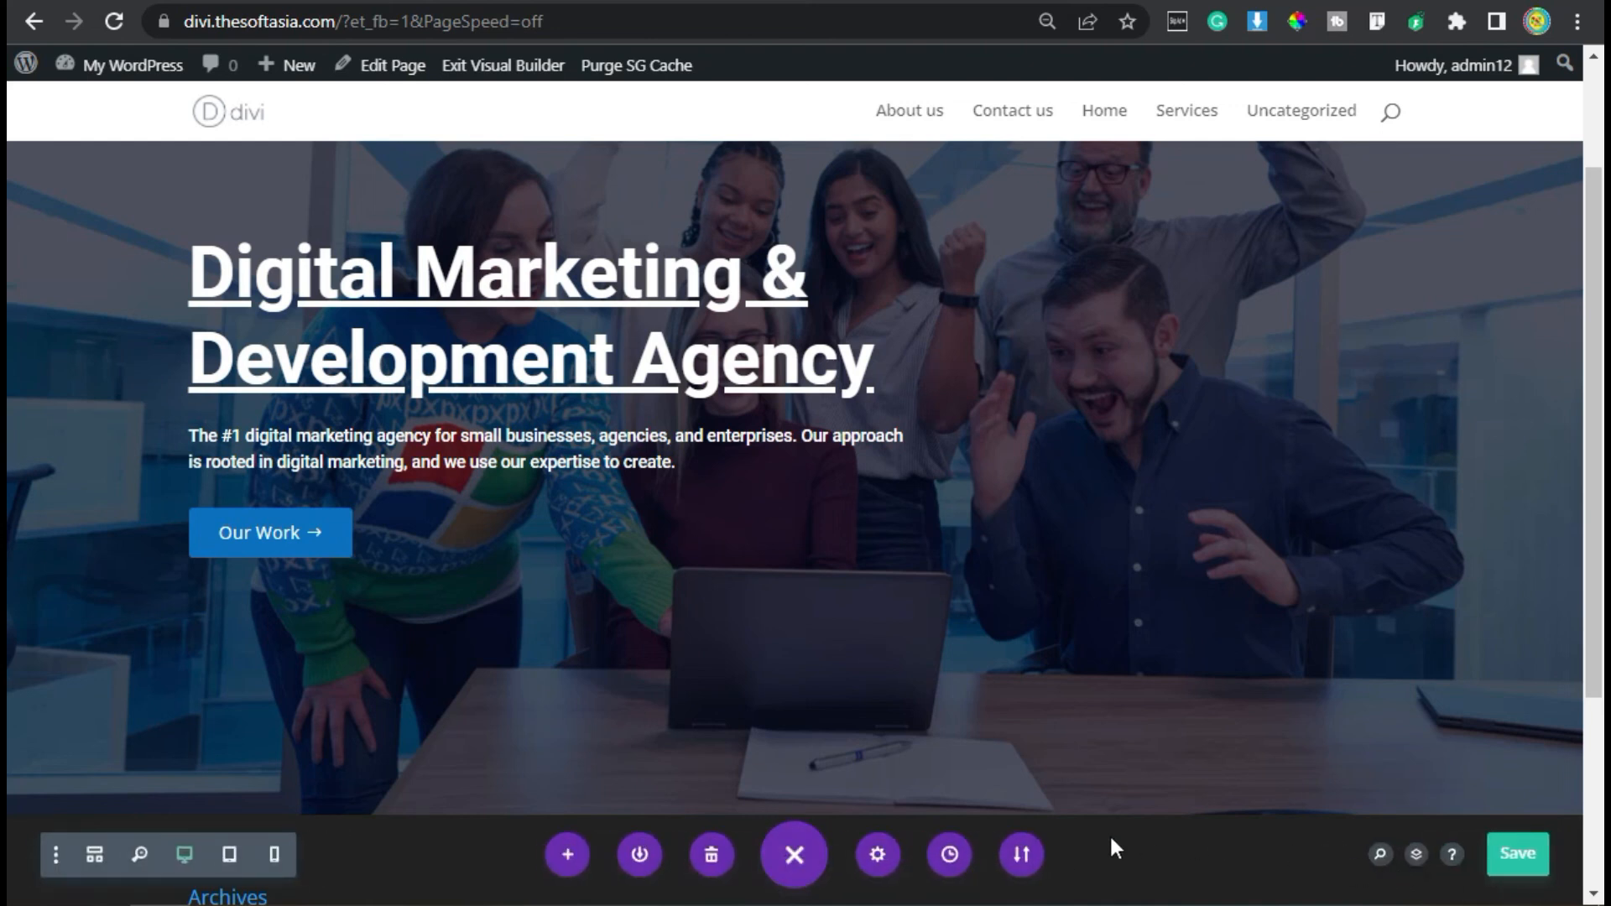
left_click(785, 851)
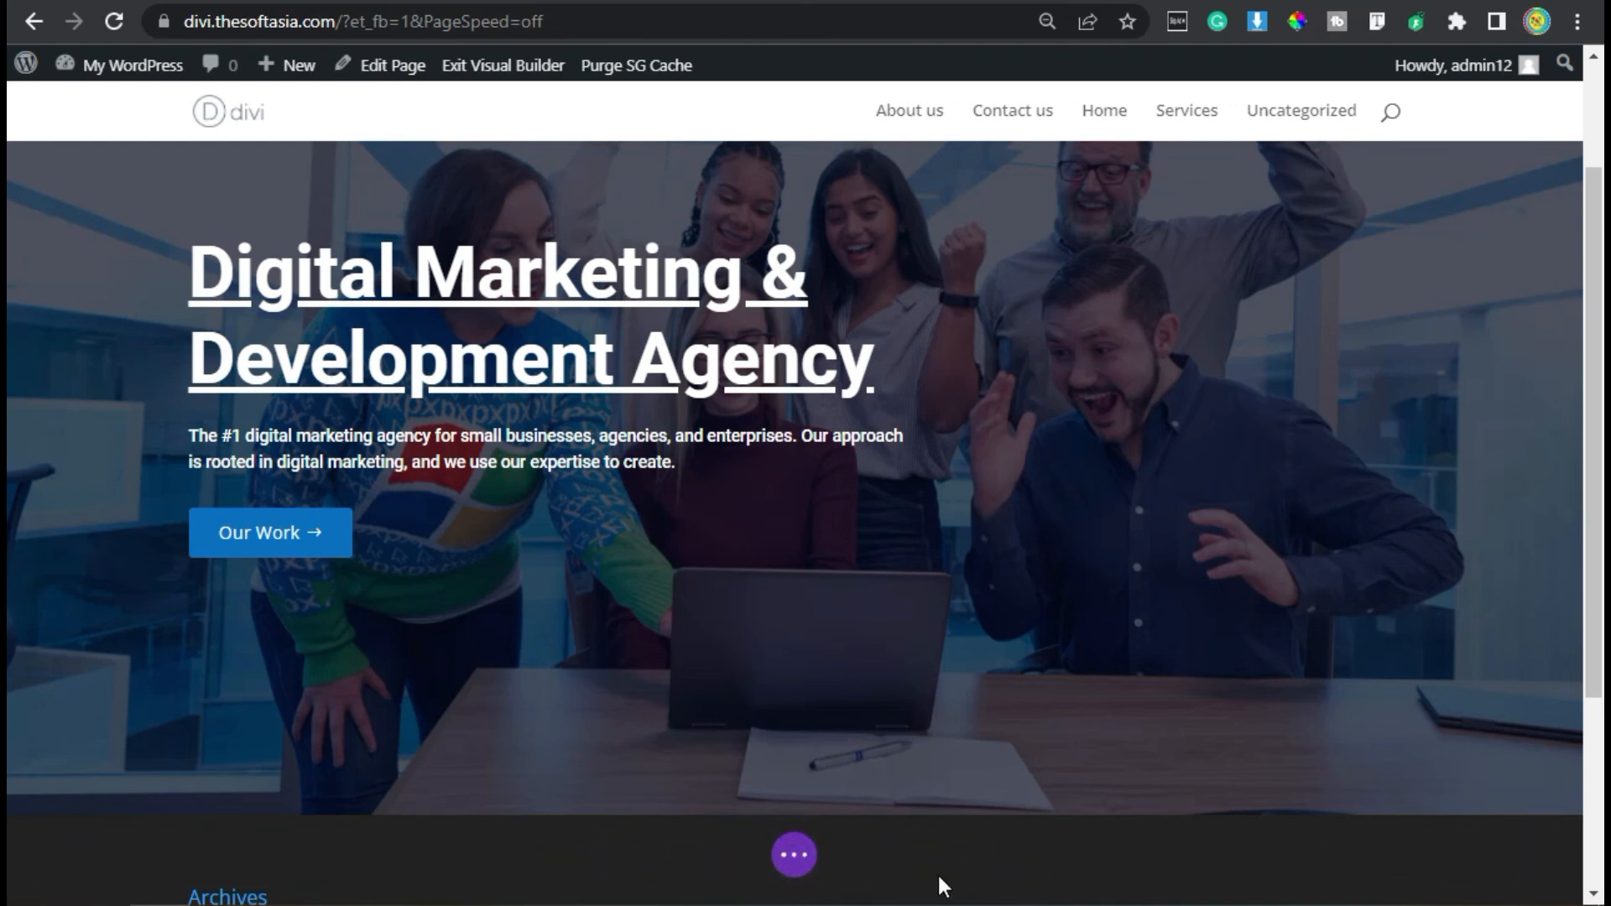
- Review the complete hero section from the top of the page
scroll(943, 877, "up", 2)
scroll(944, 879, "down", 2)
scroll(943, 879, "up", 2)
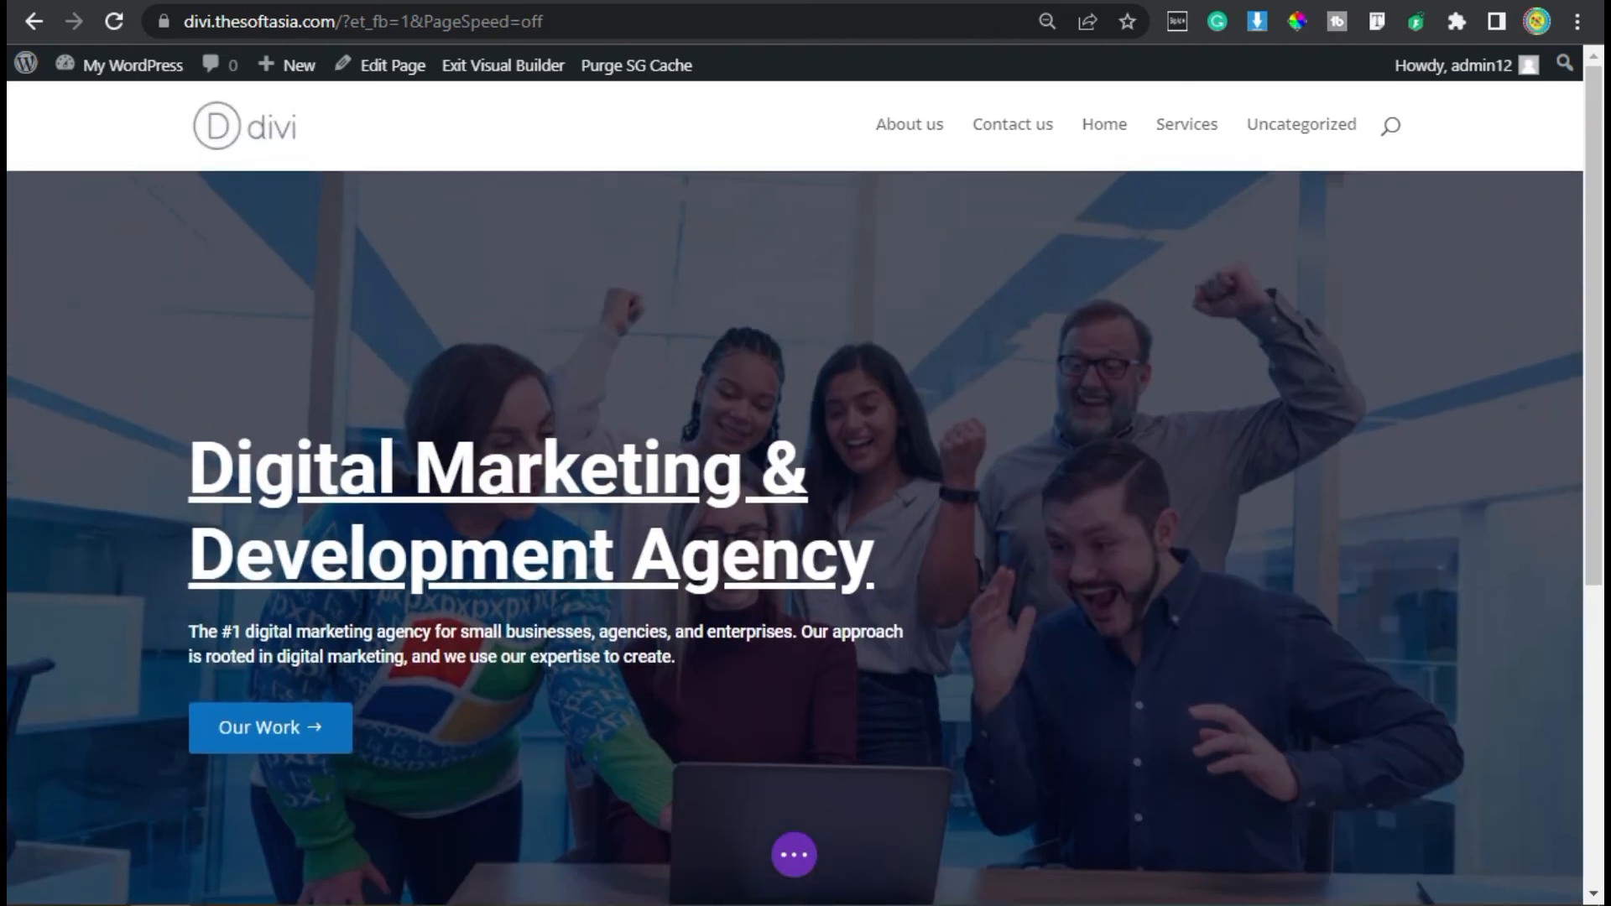